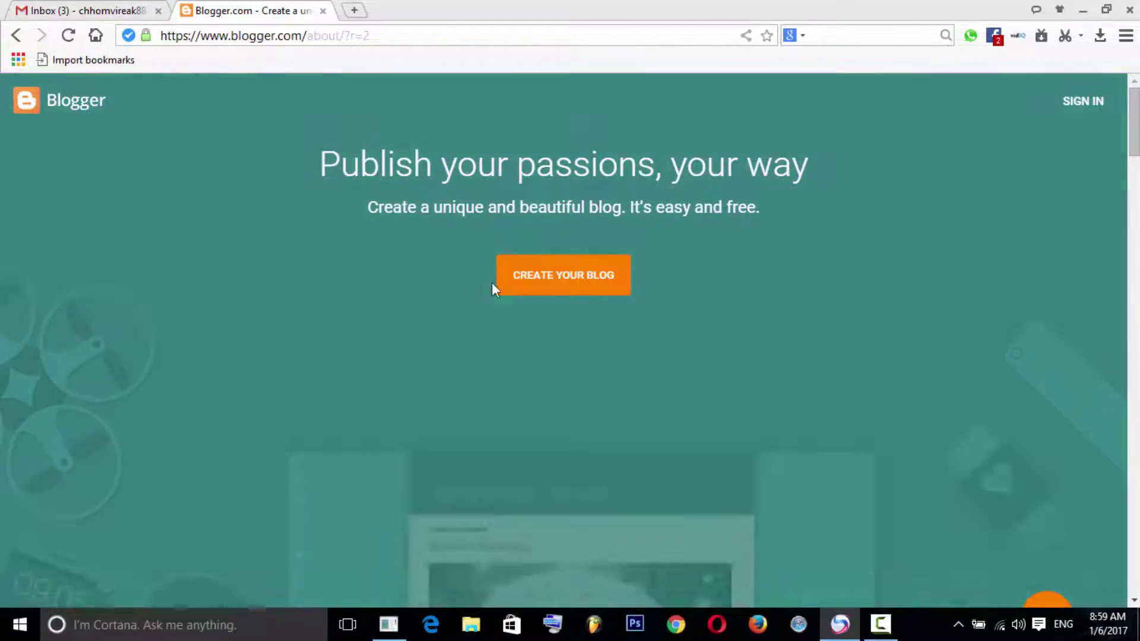
# - Look over the Blogger landing page and start creating a blog
pyautogui.scroll(-5, 514, 247)
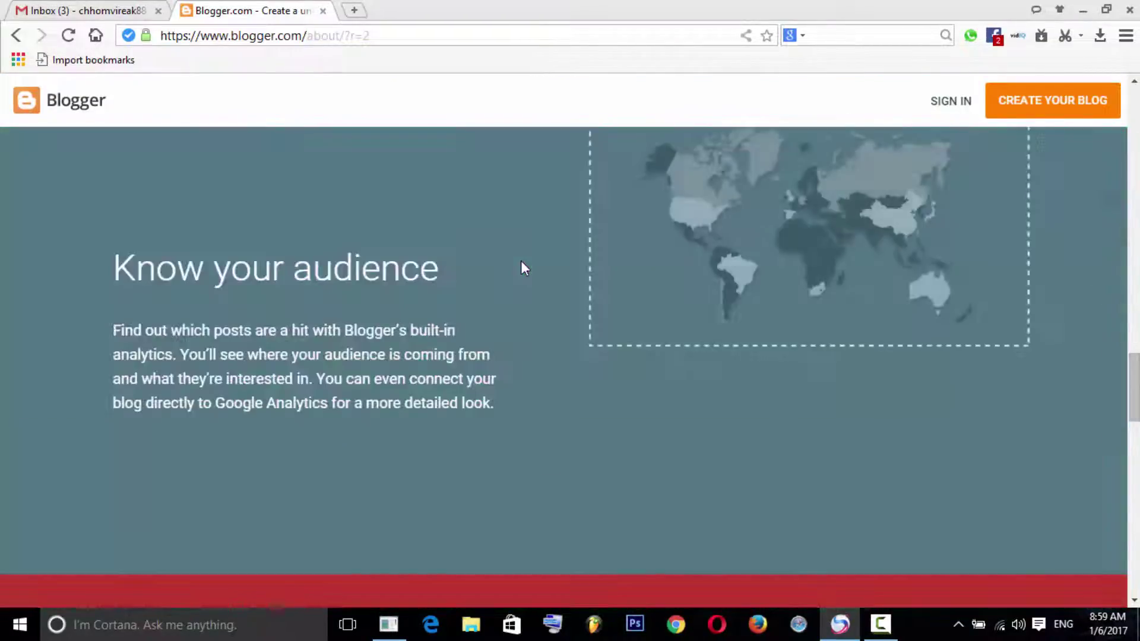
pyautogui.scroll(-15, 521, 264)
pyautogui.scroll(3, 522, 267)
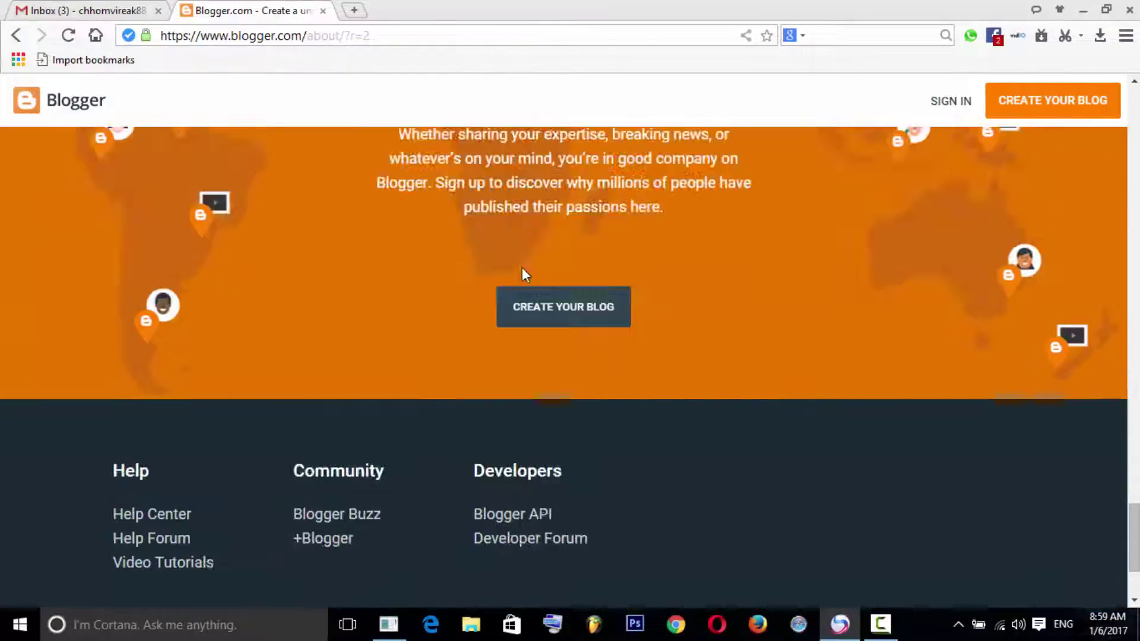
pyautogui.scroll(12, 522, 267)
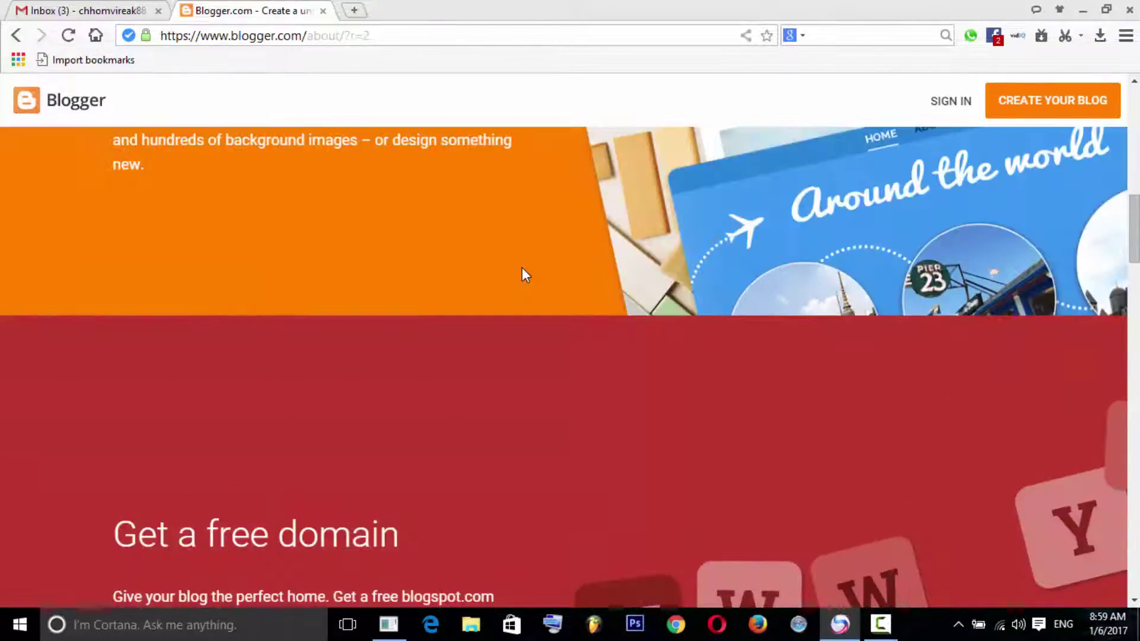
pyautogui.scroll(6, 522, 268)
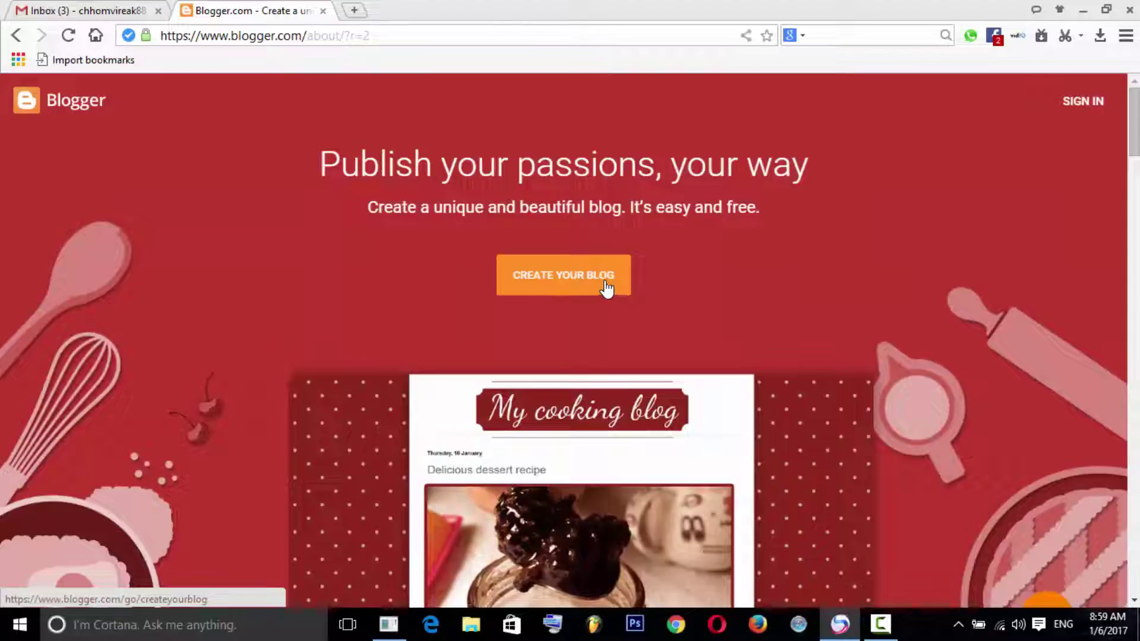
pyautogui.click(605, 289)
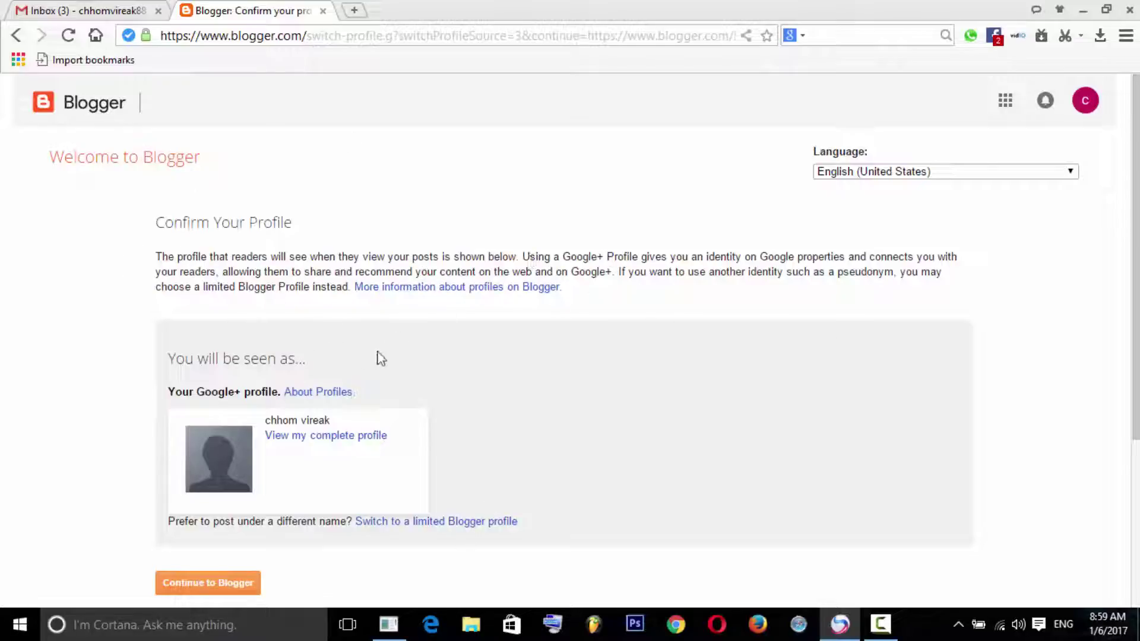
# - Continue to Blogger with the Google+ profile and dismiss the simplified dashboard notice
pyautogui.scroll(-3, 377, 356)
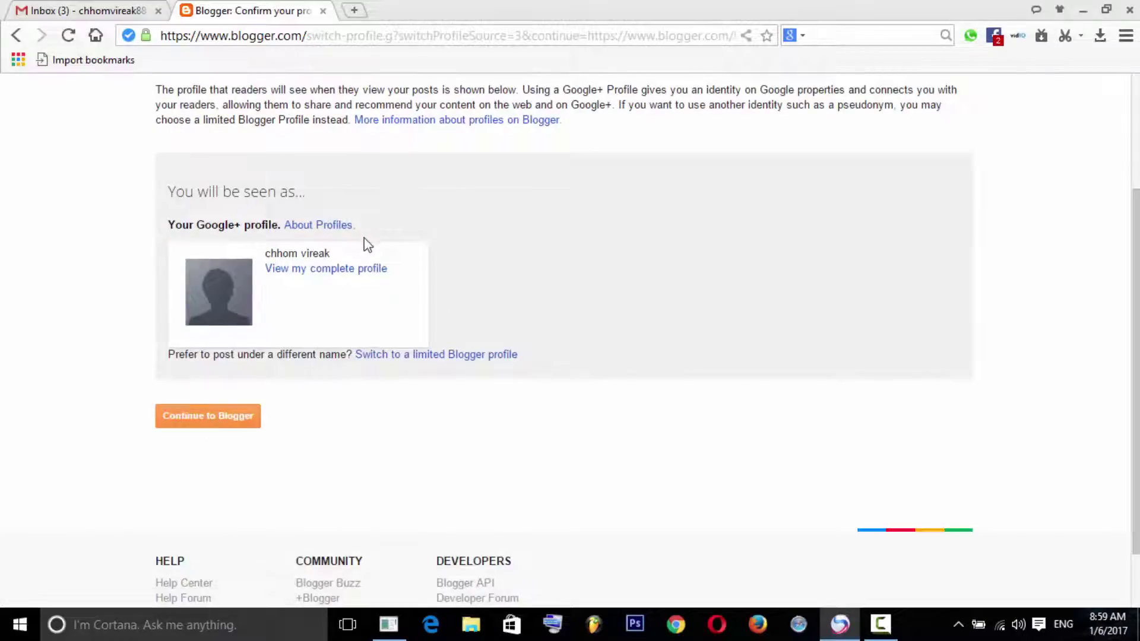
pyautogui.click(189, 424)
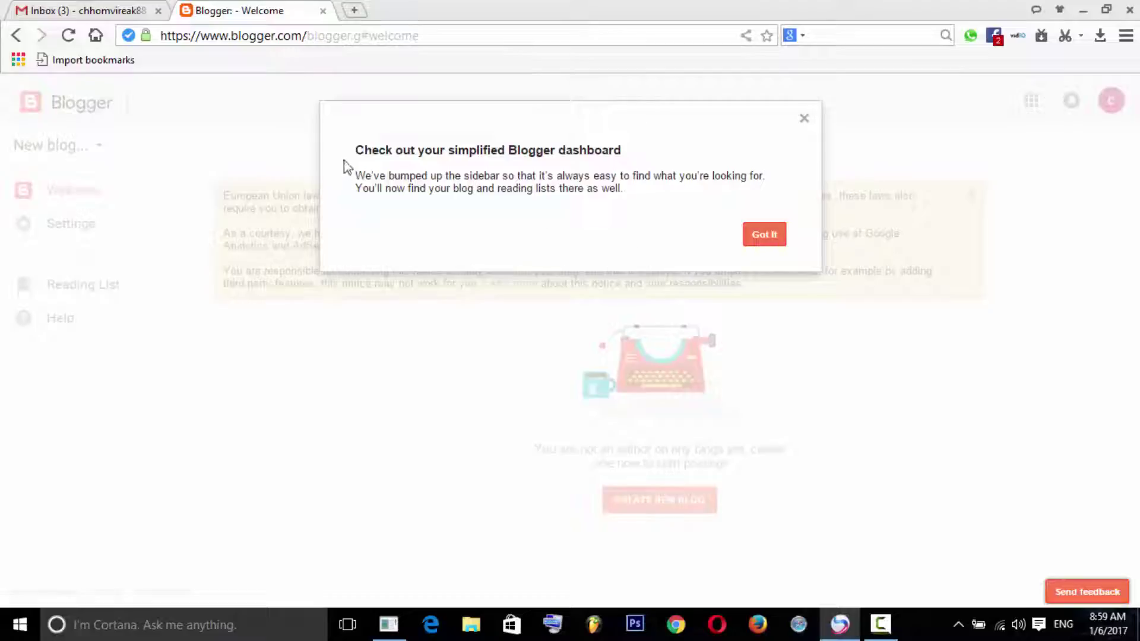
pyautogui.click(768, 245)
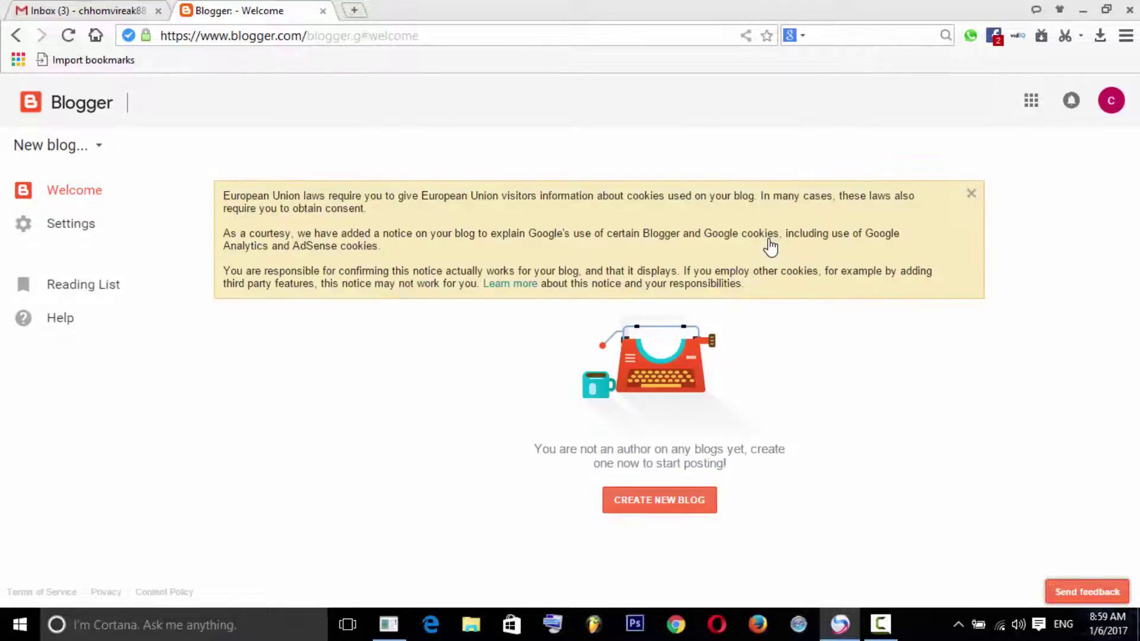
# - Read the European Union cookie notice and check which Google account is signed in
pyautogui.click(305, 211)
pyautogui.moveTo(224, 196); pyautogui.dragTo(810, 271)
pyautogui.click(1111, 100)
pyautogui.click(650, 129)
pyautogui.click(1106, 108)
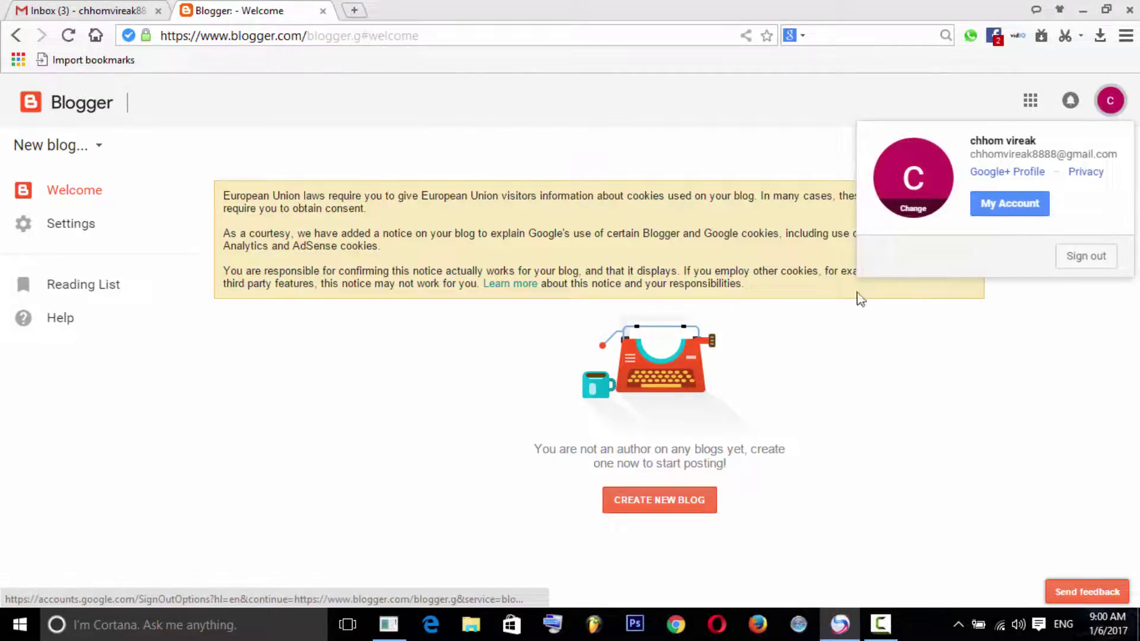
pyautogui.click(818, 423)
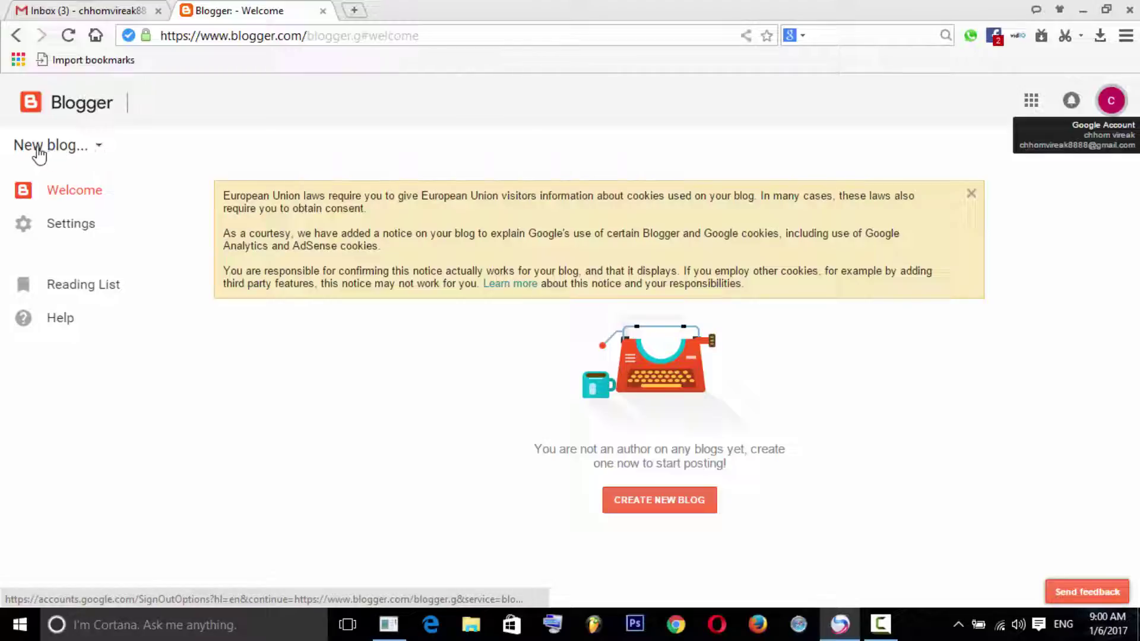
# - Open the form for creating a new blog
pyautogui.click(98, 149)
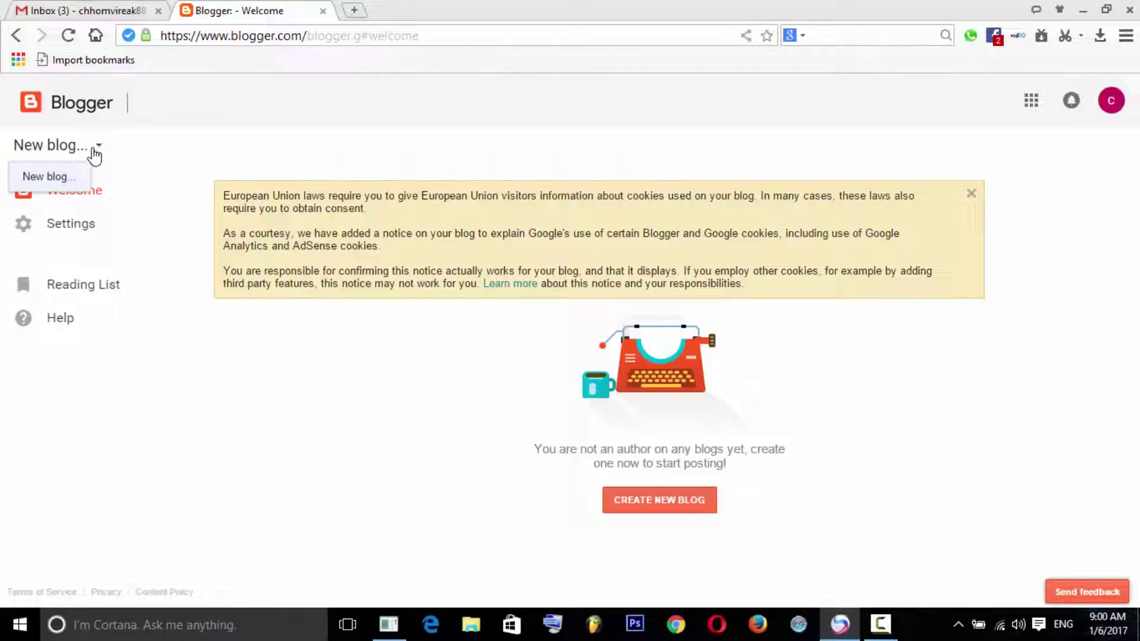
pyautogui.click(66, 178)
pyautogui.click(448, 169)
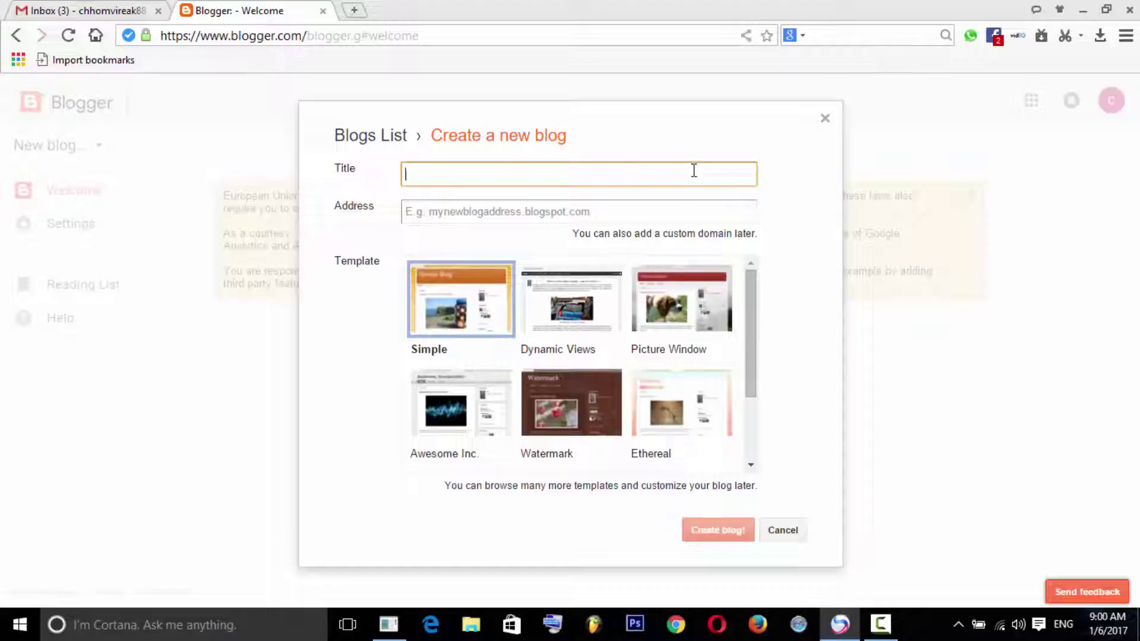
pyautogui.click(456, 210)
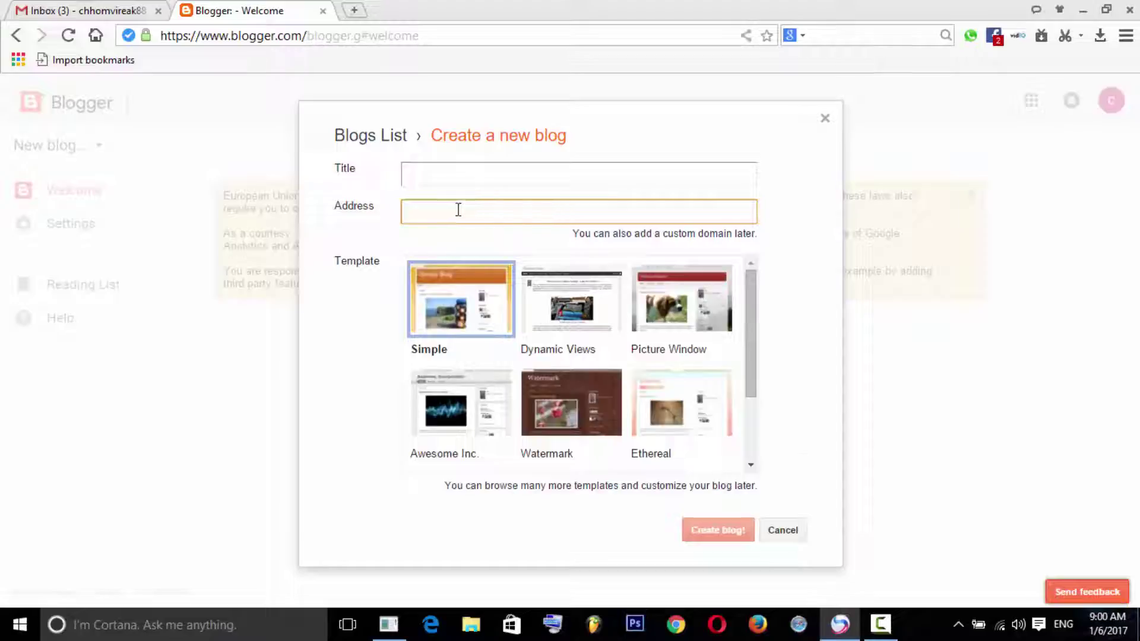
pyautogui.click(695, 126)
pyautogui.click(547, 212)
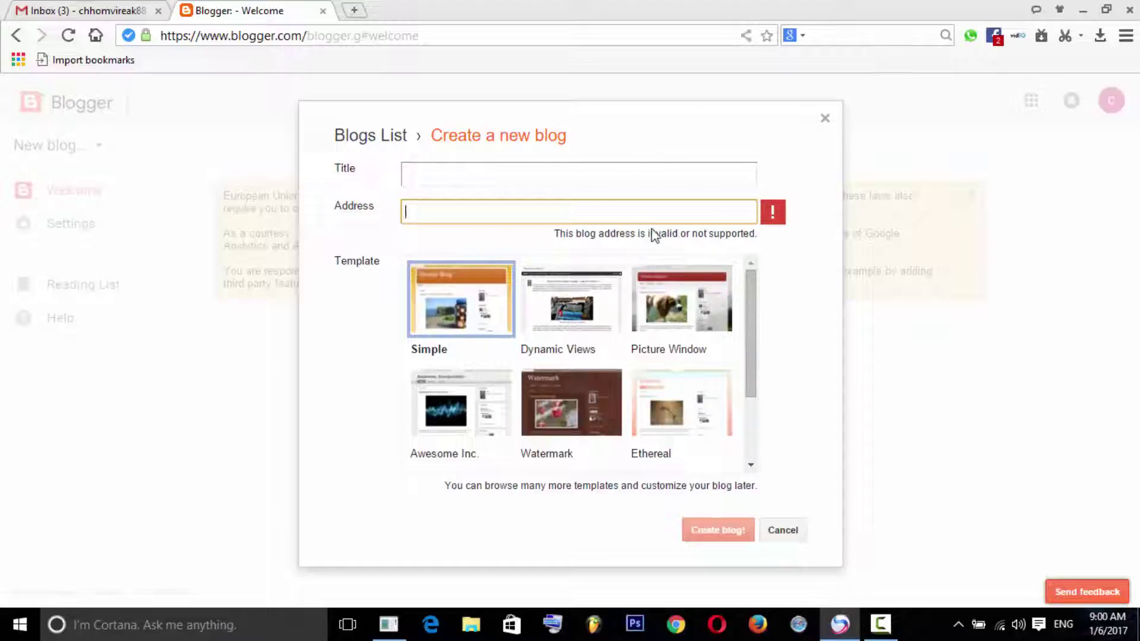
pyautogui.click(572, 179)
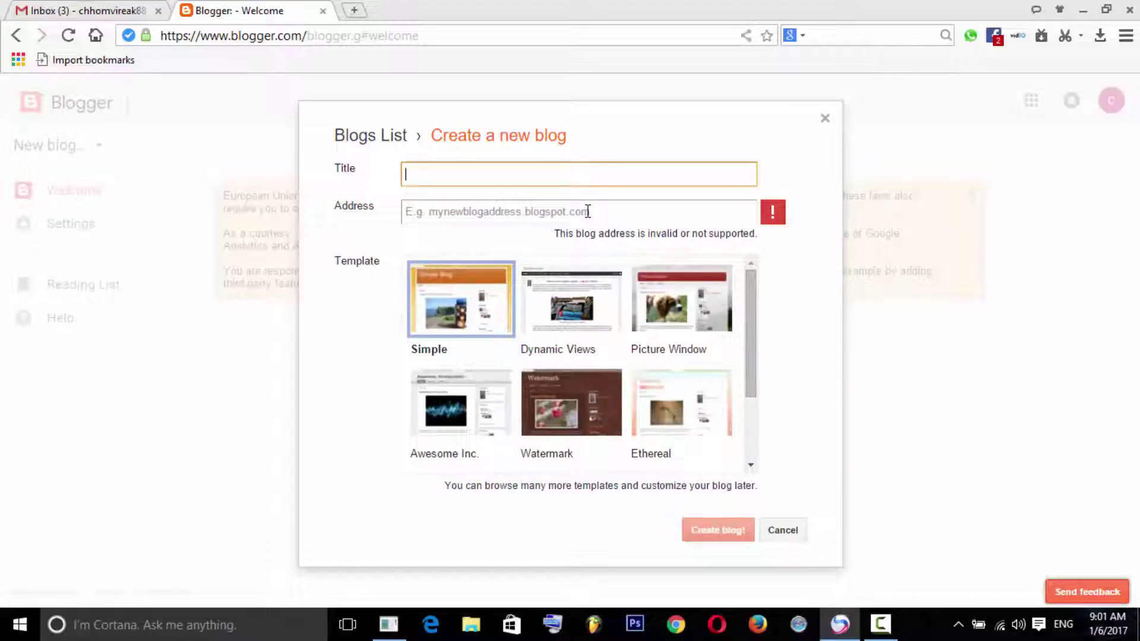
pyautogui.click(569, 212)
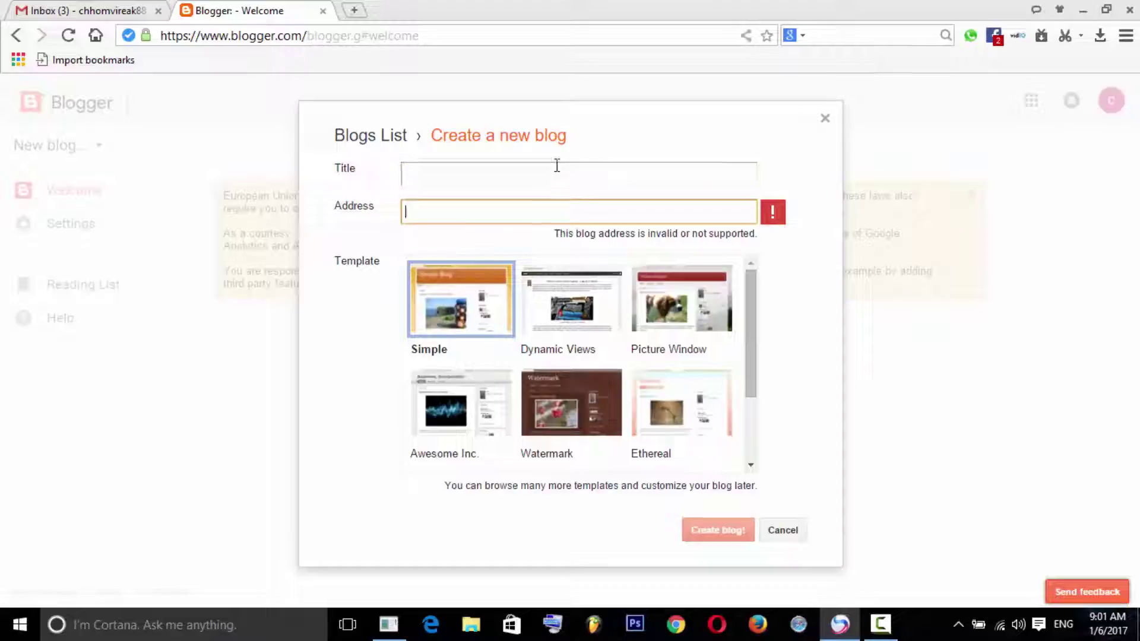
pyautogui.click(558, 166)
pyautogui.click(593, 213)
pyautogui.click(615, 166)
pyautogui.click(625, 214)
pyautogui.click(594, 166)
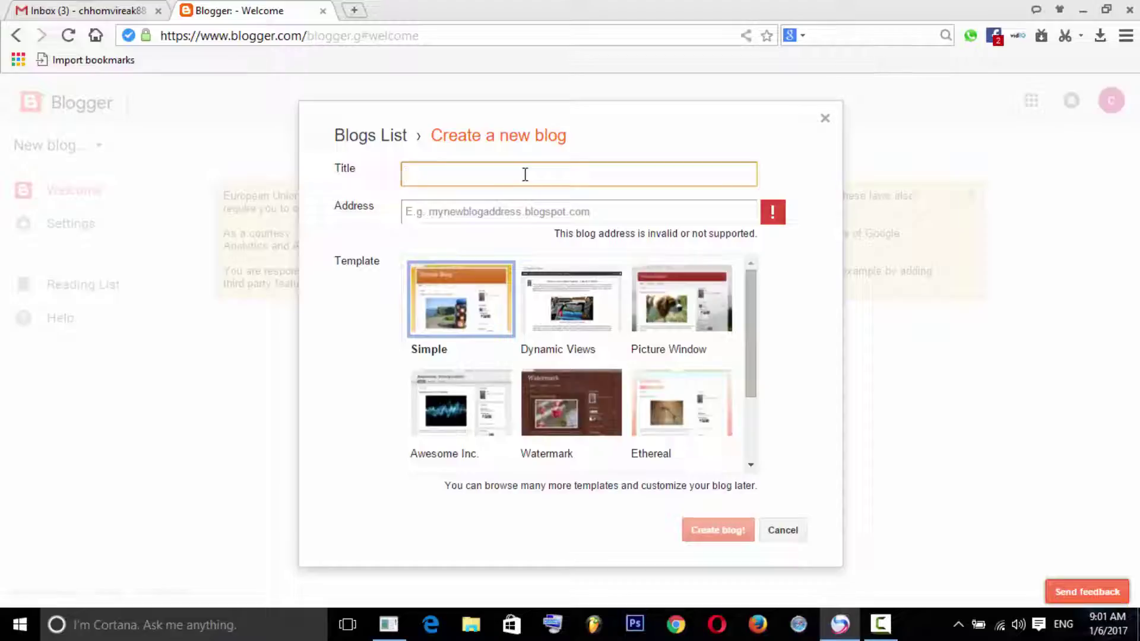
pyautogui.click(569, 208)
# - Enter Free Software Full Version as the new blog's title
pyautogui.click(576, 183)
pyautogui.click(884, 624)
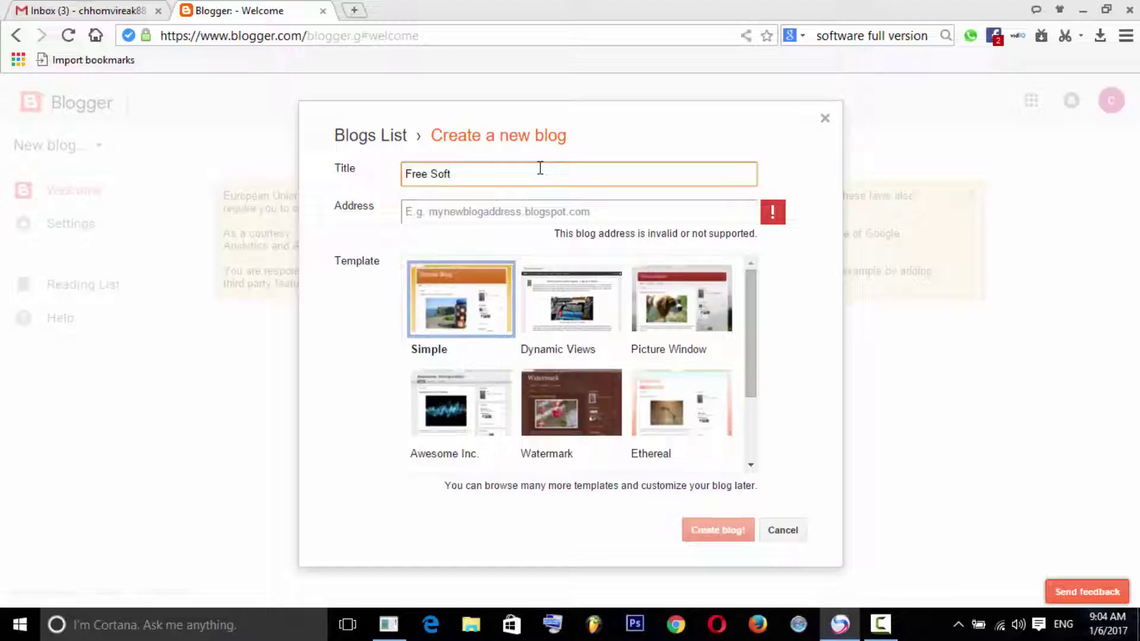
pyautogui.write('ware Full Version')
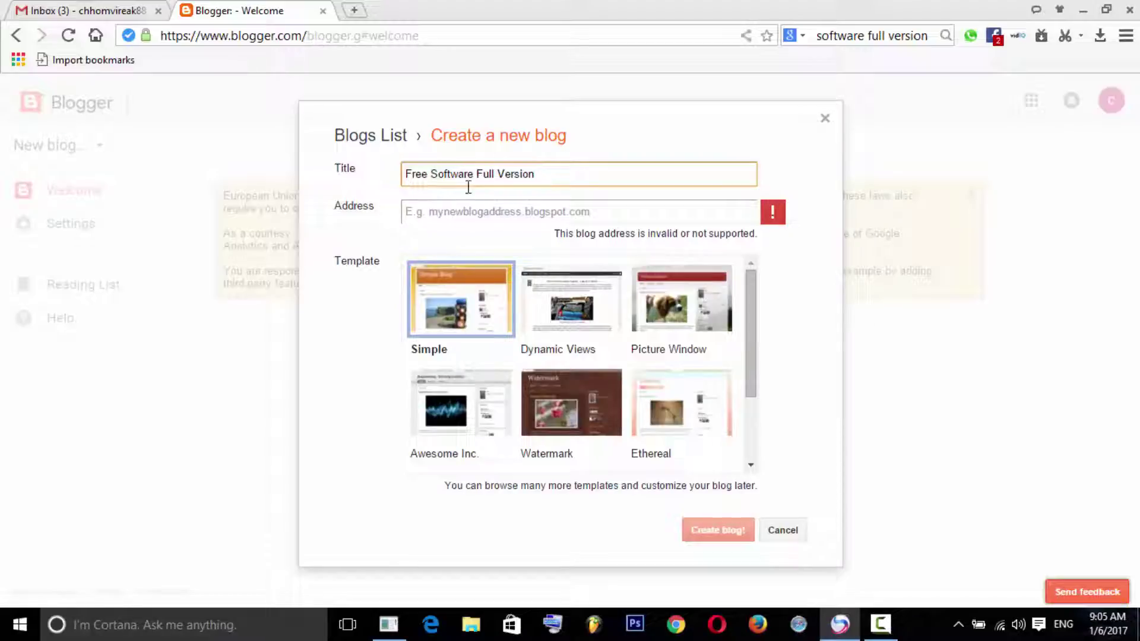
# - Copy the blog title Free Software Full Version into the address field
pyautogui.moveTo(564, 173); pyautogui.dragTo(387, 174)
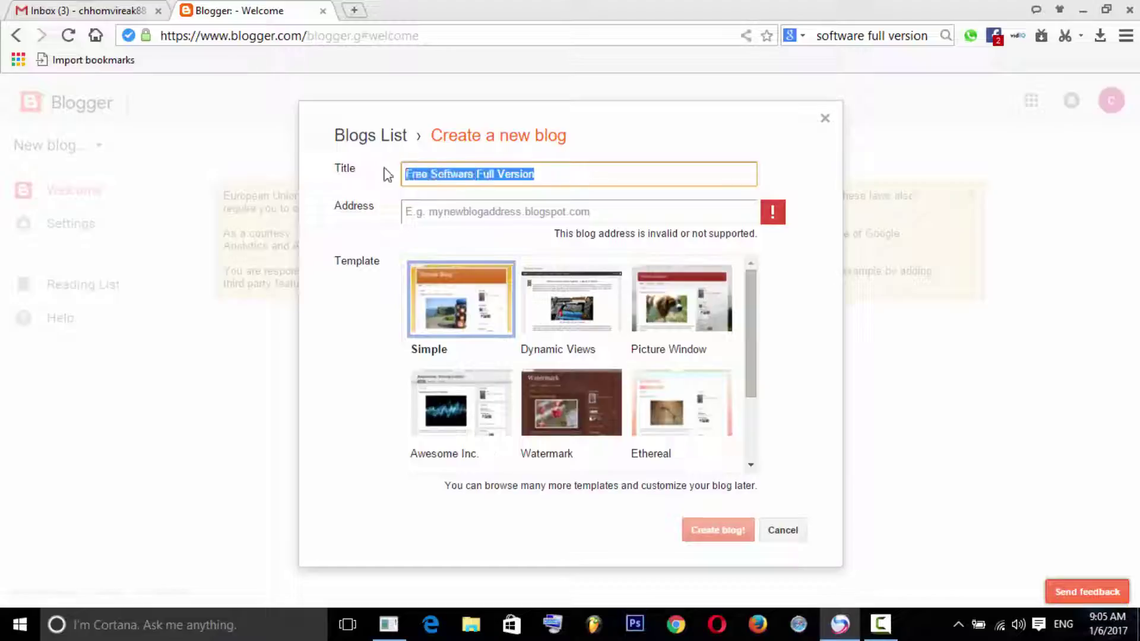
pyautogui.click(450, 176)
pyautogui.click(496, 211)
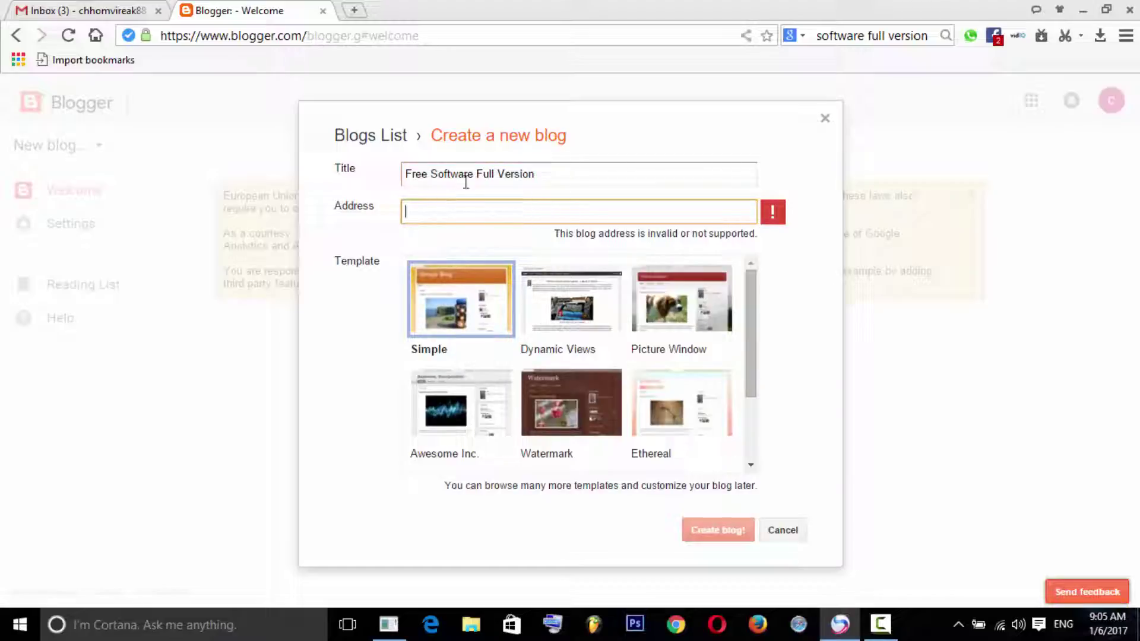
pyautogui.moveTo(537, 173); pyautogui.dragTo(360, 127)
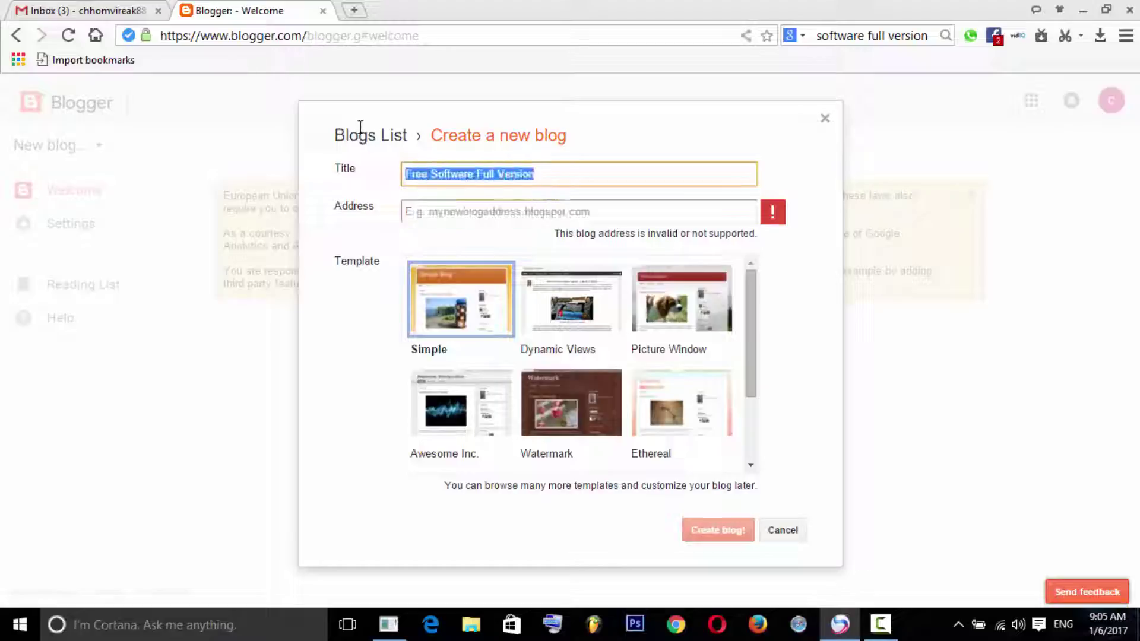
pyautogui.hotkey('ctrl', 'c')
pyautogui.click(513, 212)
pyautogui.hotkey('ctrl', 'v')
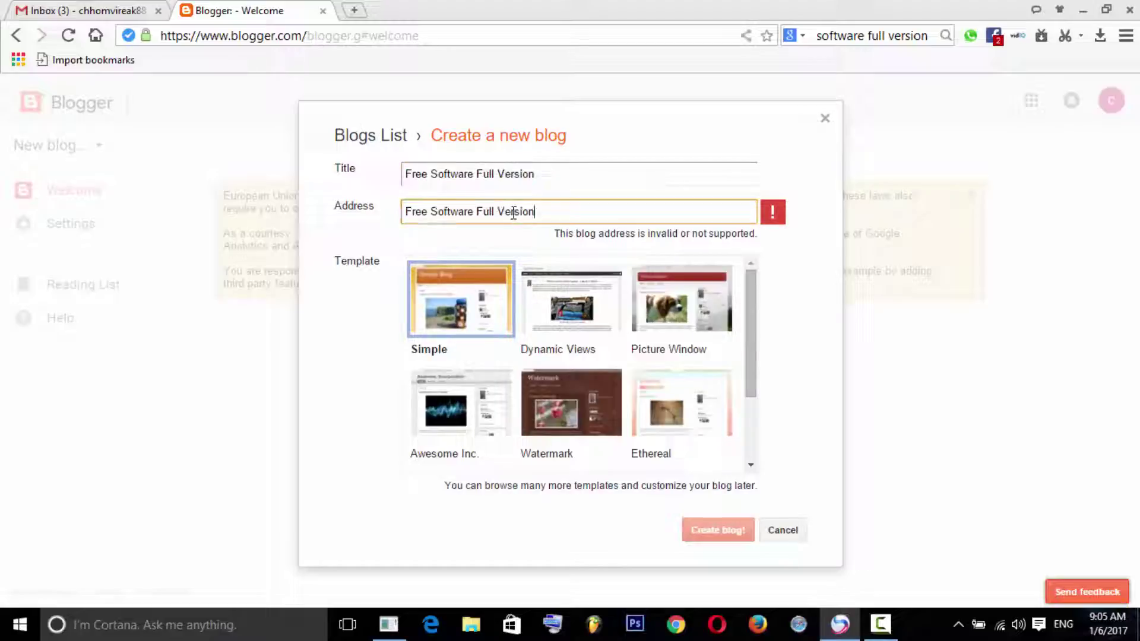
# - Remove the spaces from the blog address to make it FreeSoftwareFullVersion
pyautogui.click(432, 213)
pyautogui.press('BackSpace')
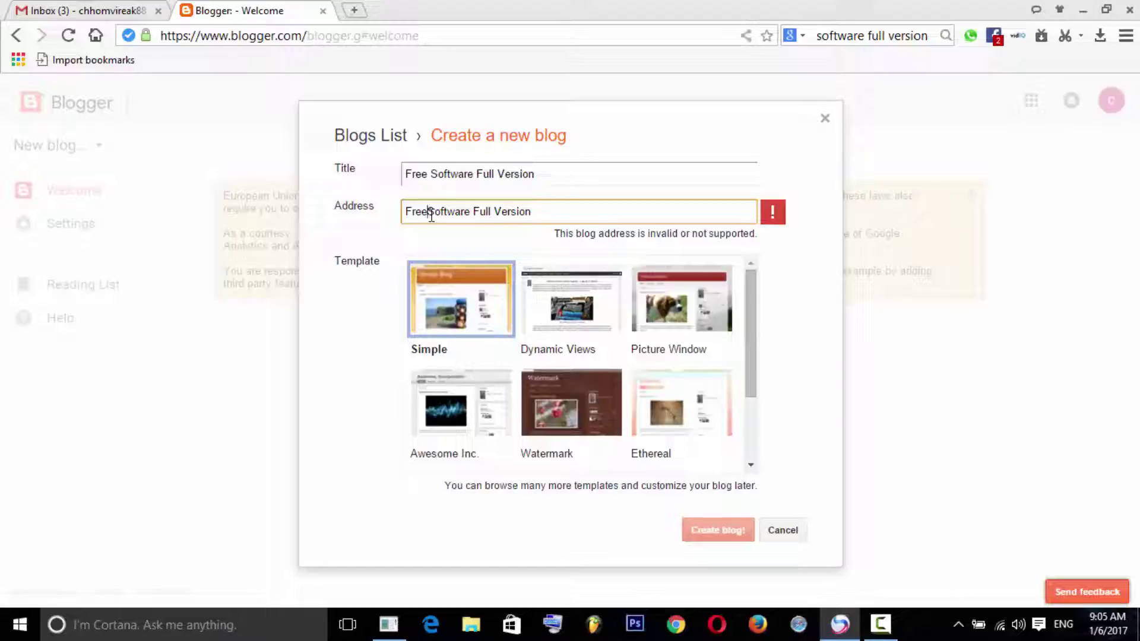
pyautogui.press('Right')
pyautogui.press('Right')
pyautogui.press('BackSpace')
pyautogui.press('BackSpace')
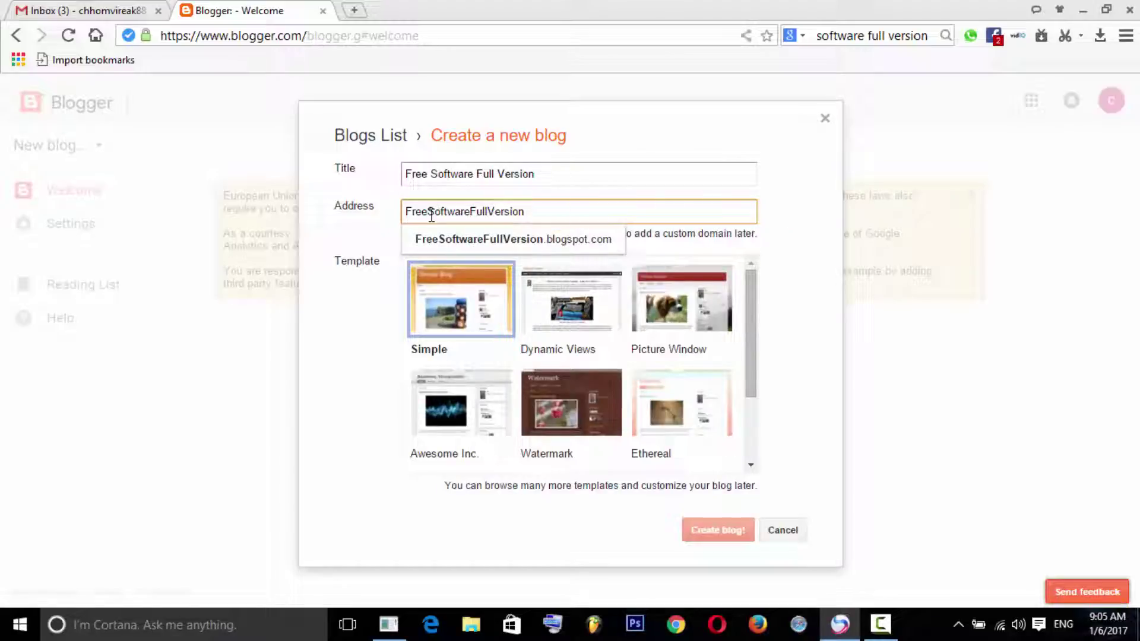
# - Change the address's capital letters to lowercase and choose the suggestion freesoftwarefullversion.blogspot.com
pyautogui.press('Delete')
pyautogui.write('v')
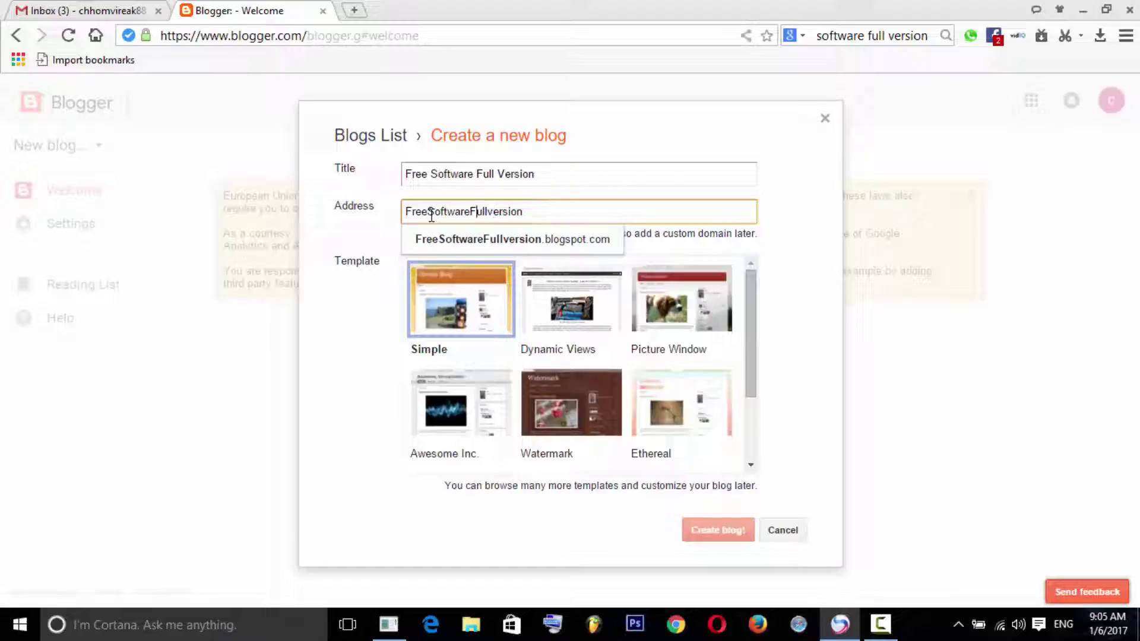
pyautogui.press('BackSpace')
pyautogui.write('f')
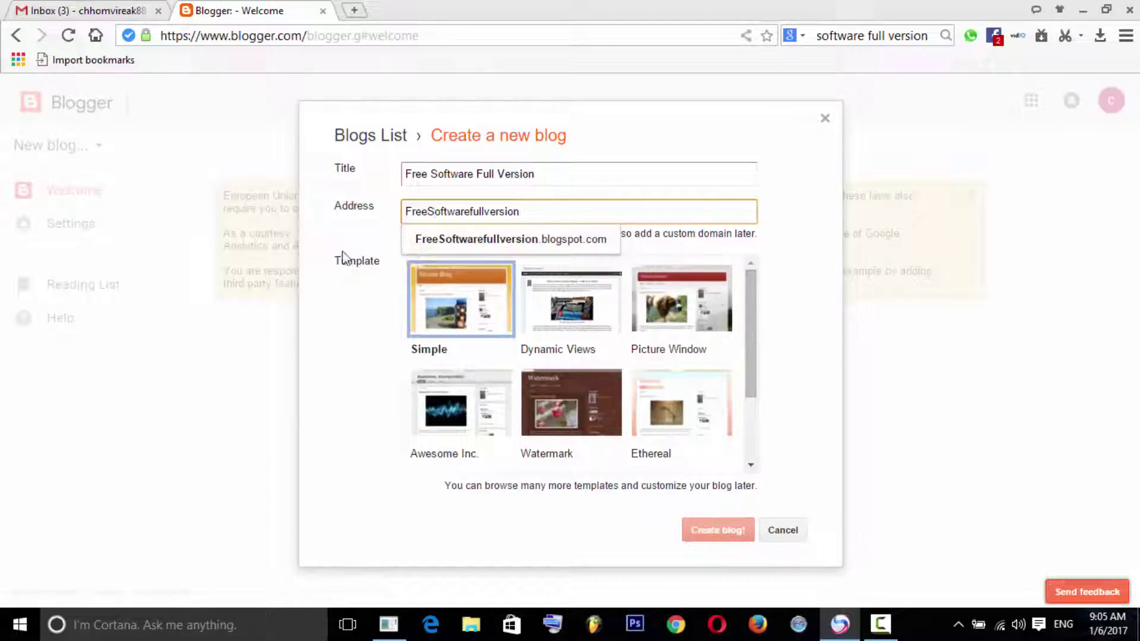
pyautogui.press('BackSpace')
pyautogui.write('s')
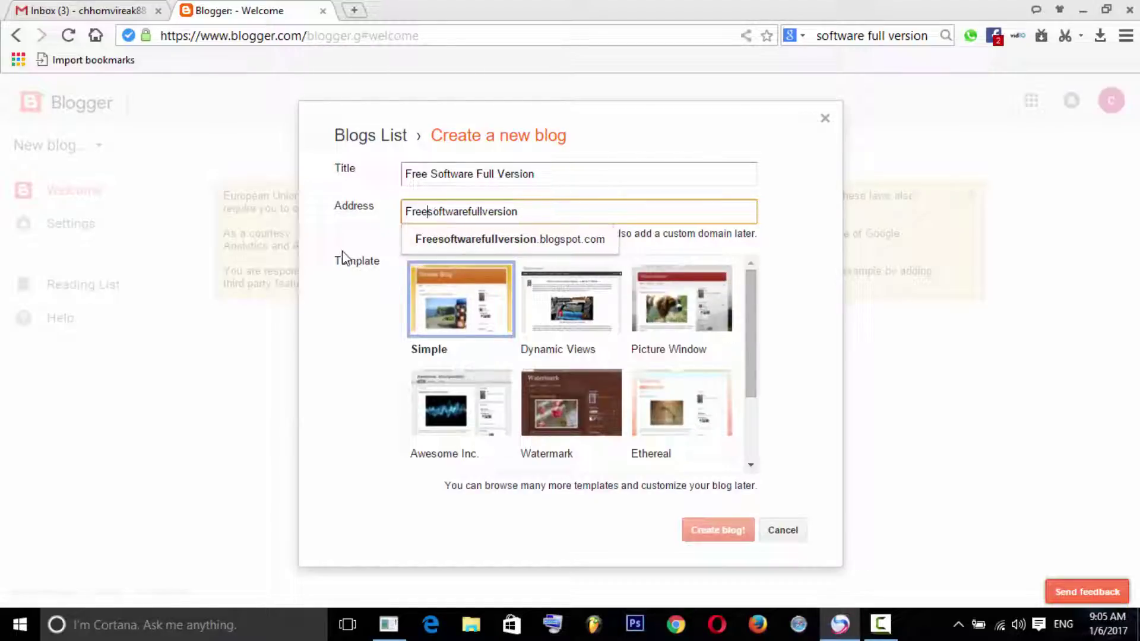
pyautogui.press('BackSpace')
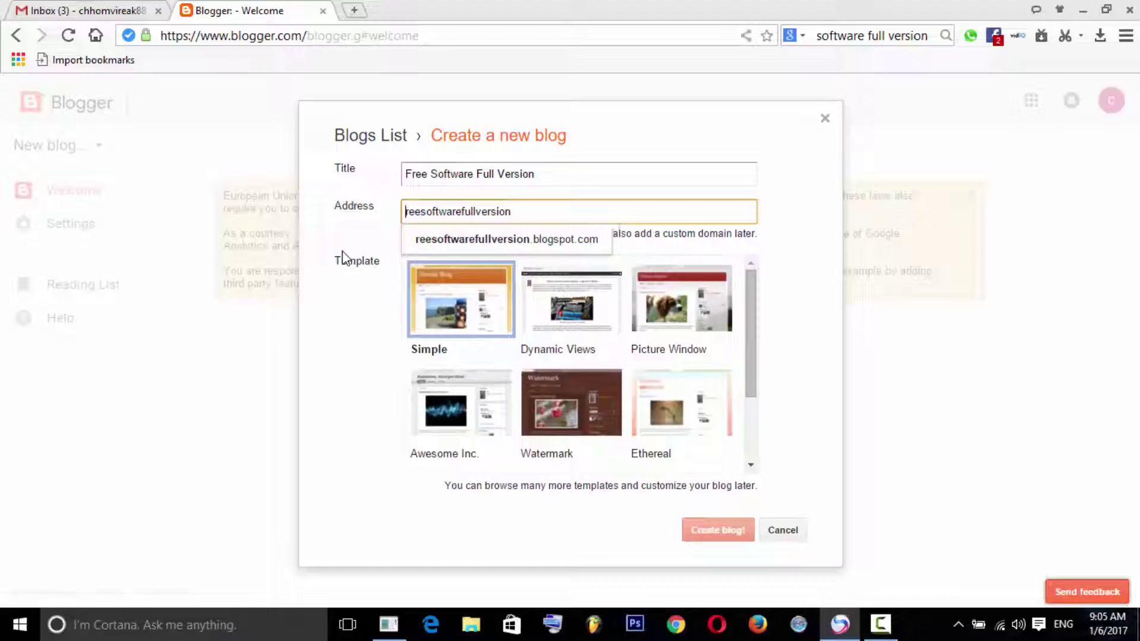
pyautogui.write('f')
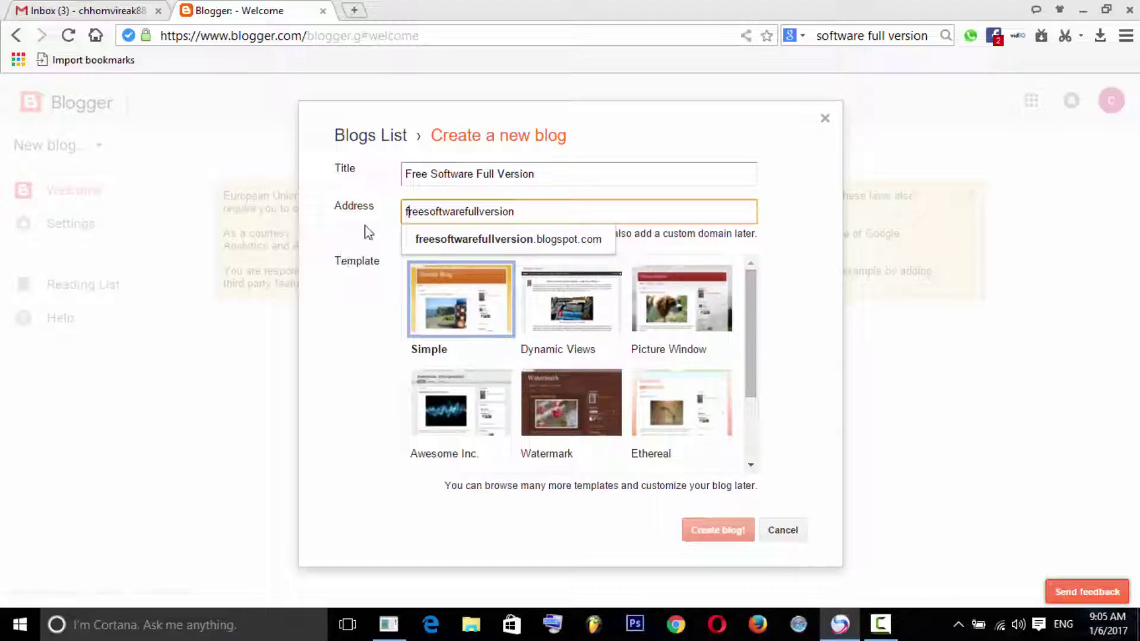
pyautogui.click(469, 241)
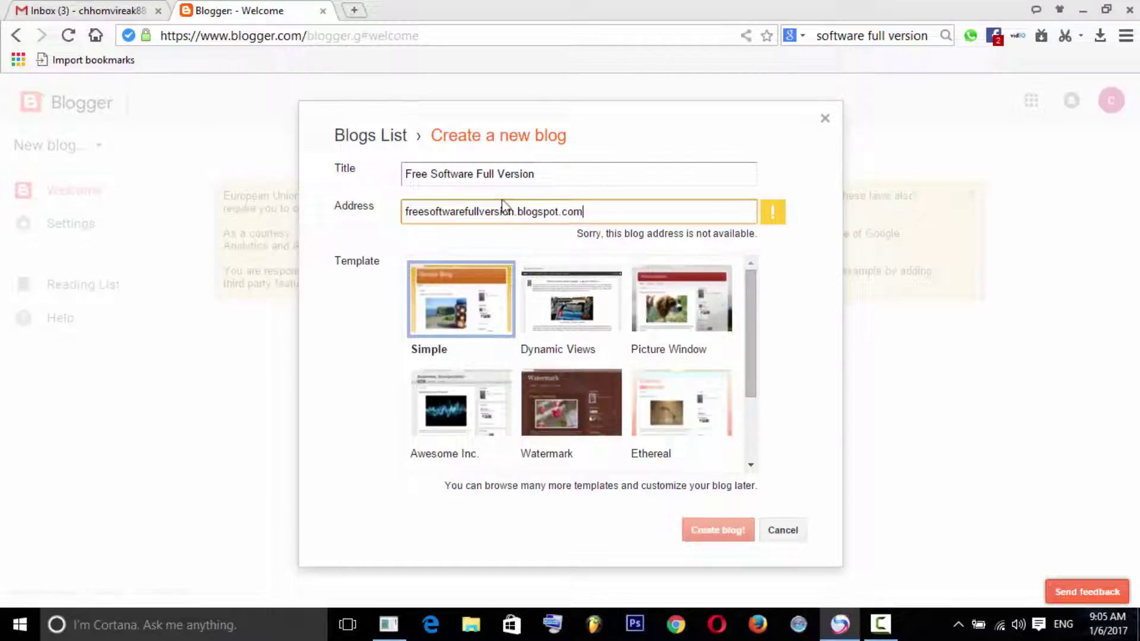
# - Replace "version" in the blog address with "tool" to make it freesoftwarefulltool.blogspot.com
pyautogui.click(514, 215)
pyautogui.press('BackSpace')
pyautogui.press('BackSpace')
pyautogui.press('BackSpace')
pyautogui.press('BackSpace')
pyautogui.press('BackSpace')
pyautogui.press('BackSpace')
pyautogui.press('BackSpace')
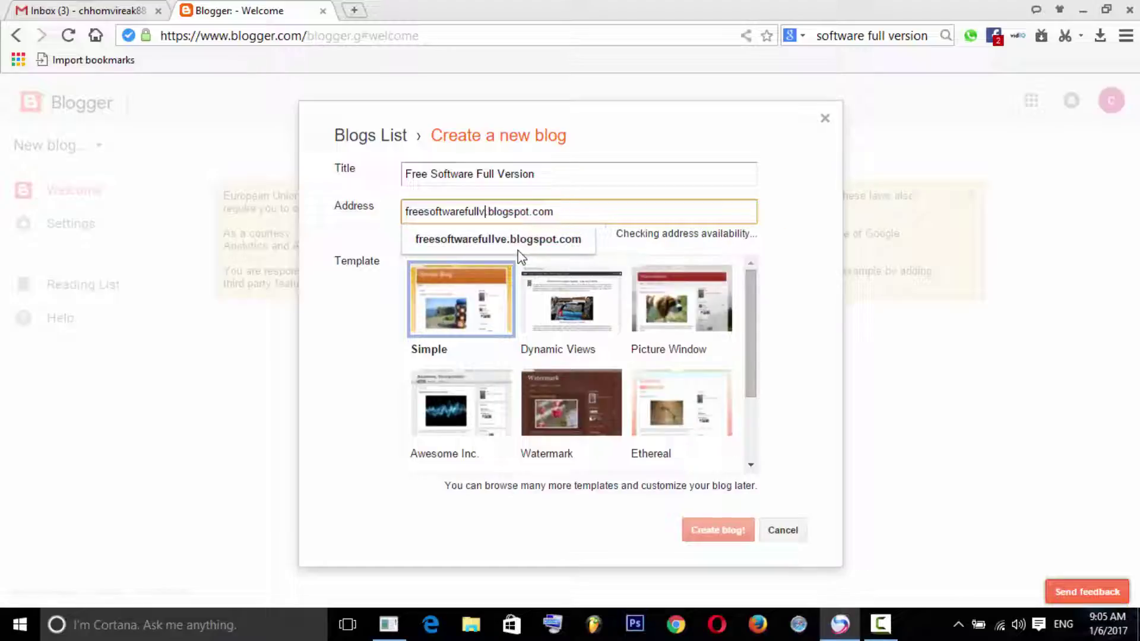
pyautogui.click(504, 246)
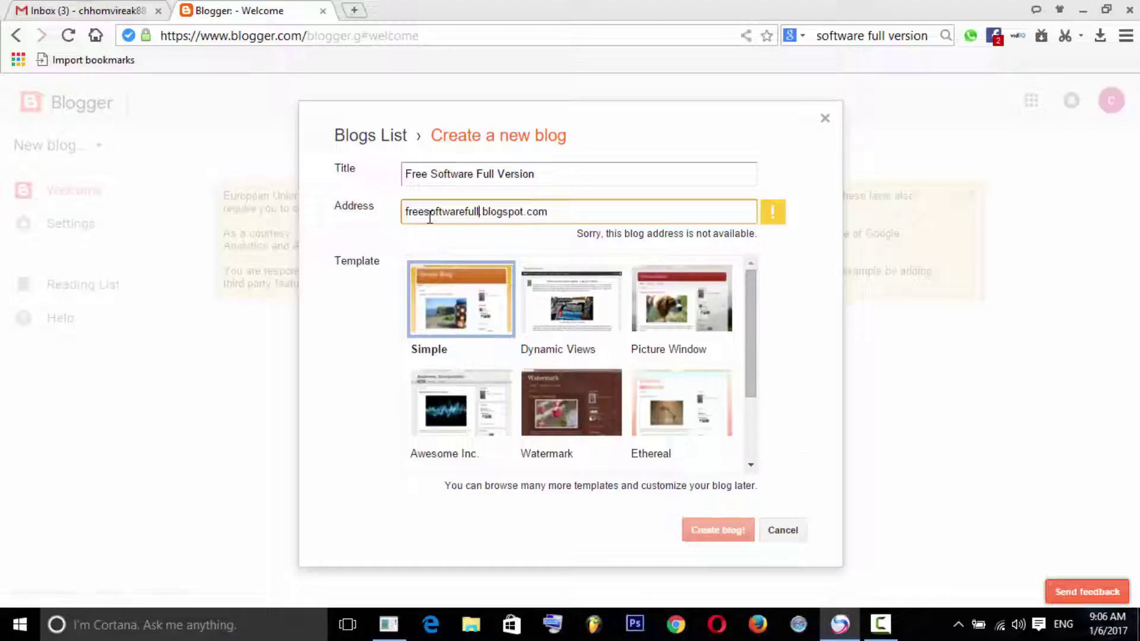
pyautogui.write('tool')
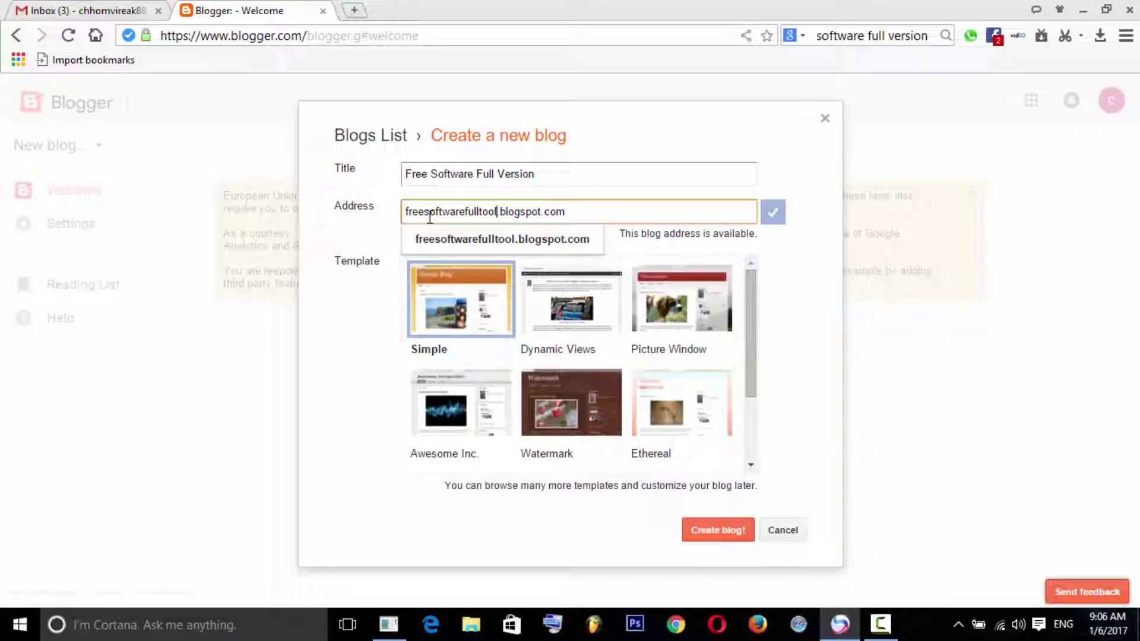
pyautogui.click(448, 247)
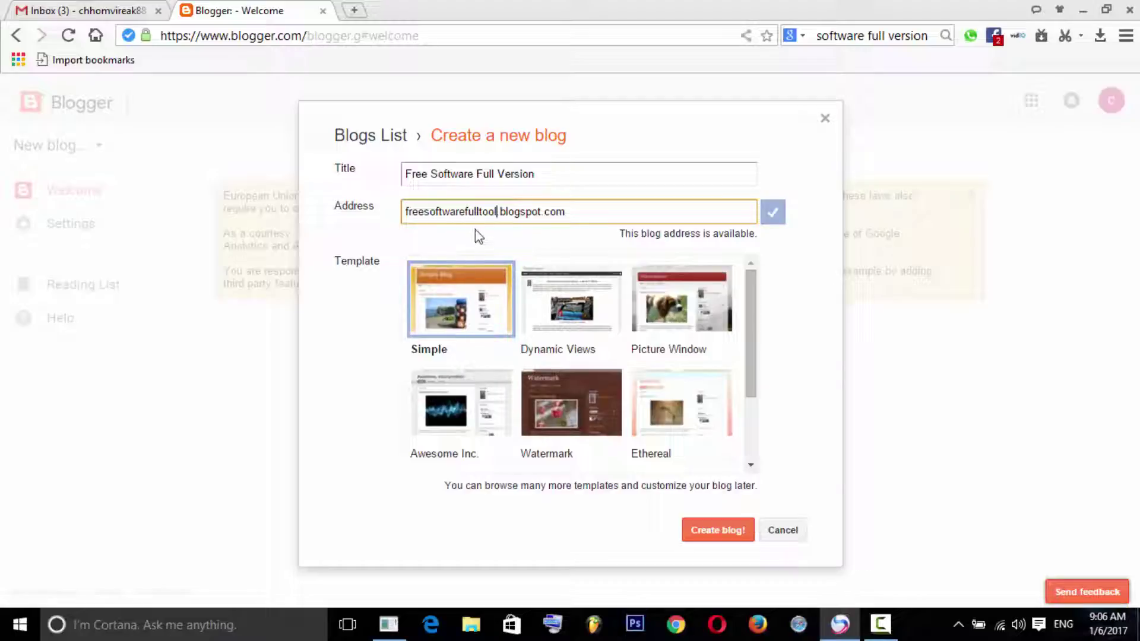
# - Change the blog title to Free Software Full Tool
pyautogui.click(569, 171)
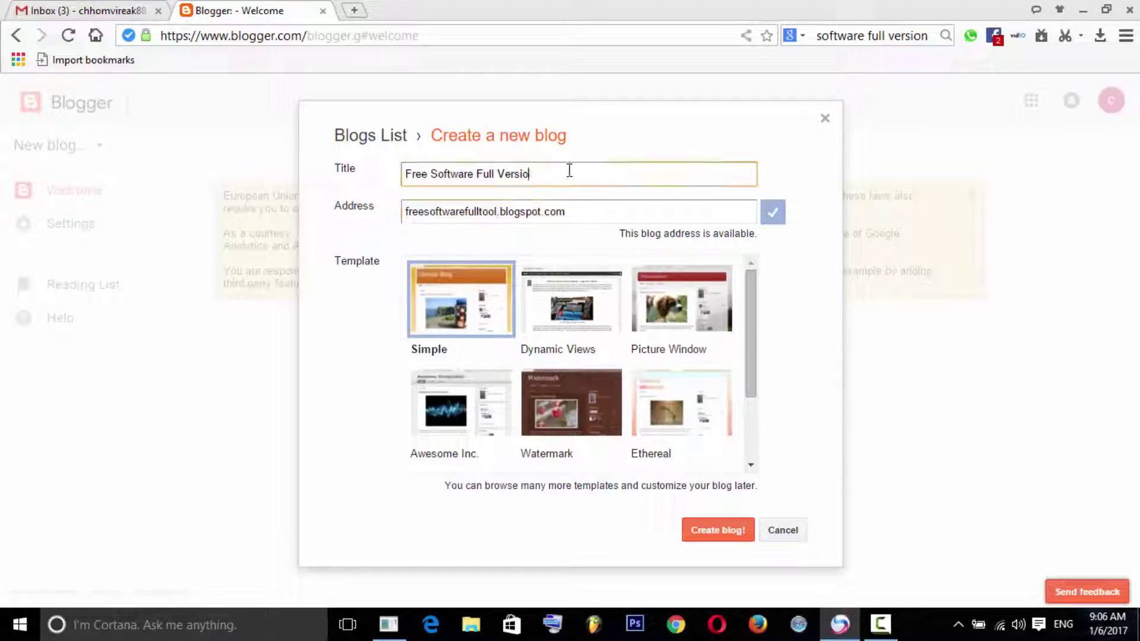
pyautogui.press('BackSpace')
pyautogui.press('BackSpace')
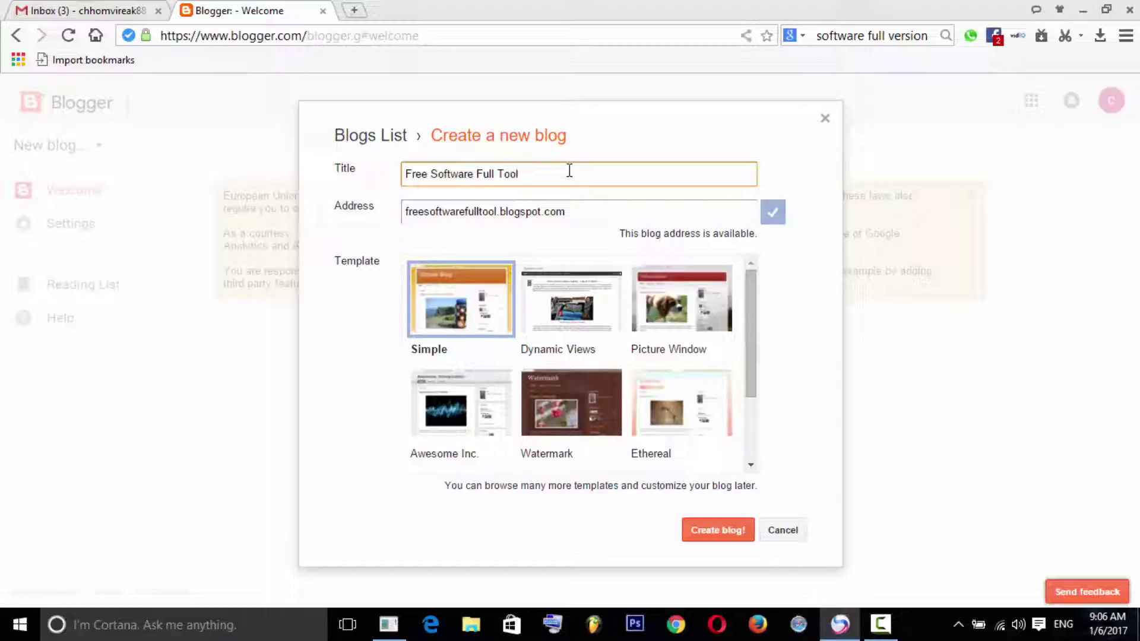
# - Look through the available templates and create the blog with the Simple template
pyautogui.scroll(-2, 597, 415)
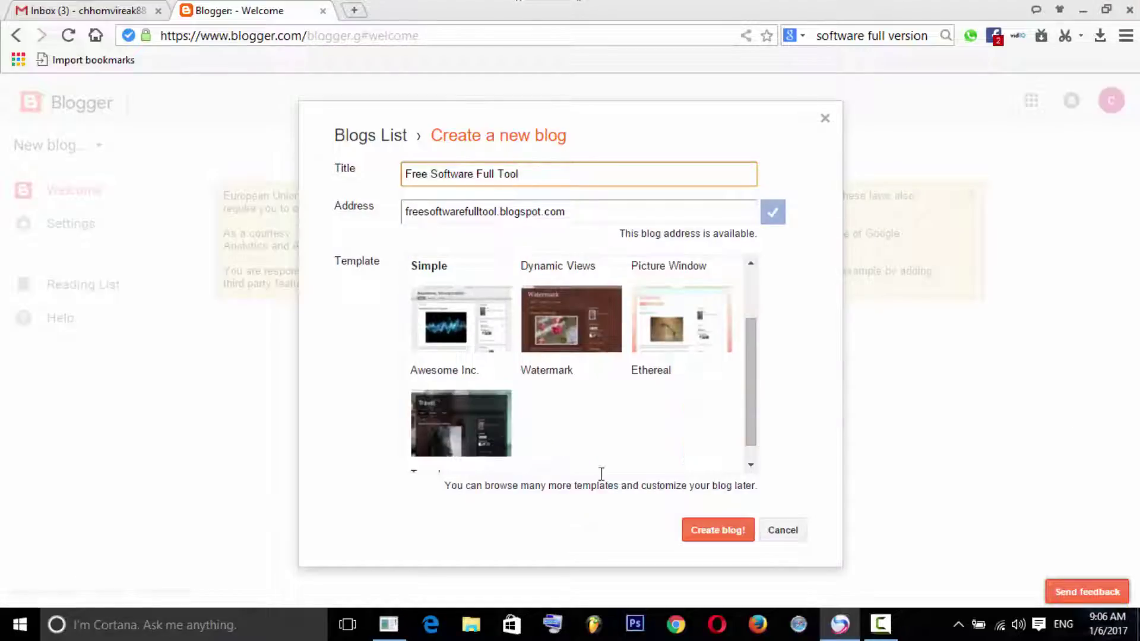
pyautogui.scroll(2, 576, 418)
pyautogui.scroll(-2, 575, 419)
pyautogui.scroll(2, 570, 356)
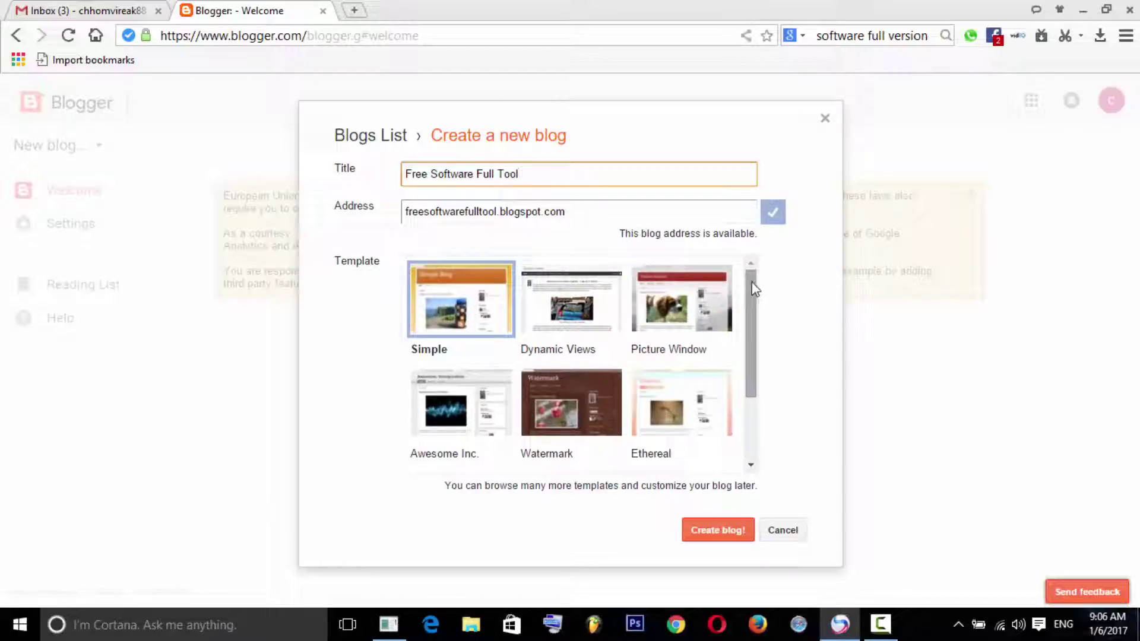
pyautogui.moveTo(752, 289)
pyautogui.mouseDown()
pyautogui.moveTo(753, 382)
pyautogui.moveTo(754, 288)
pyautogui.mouseUp()
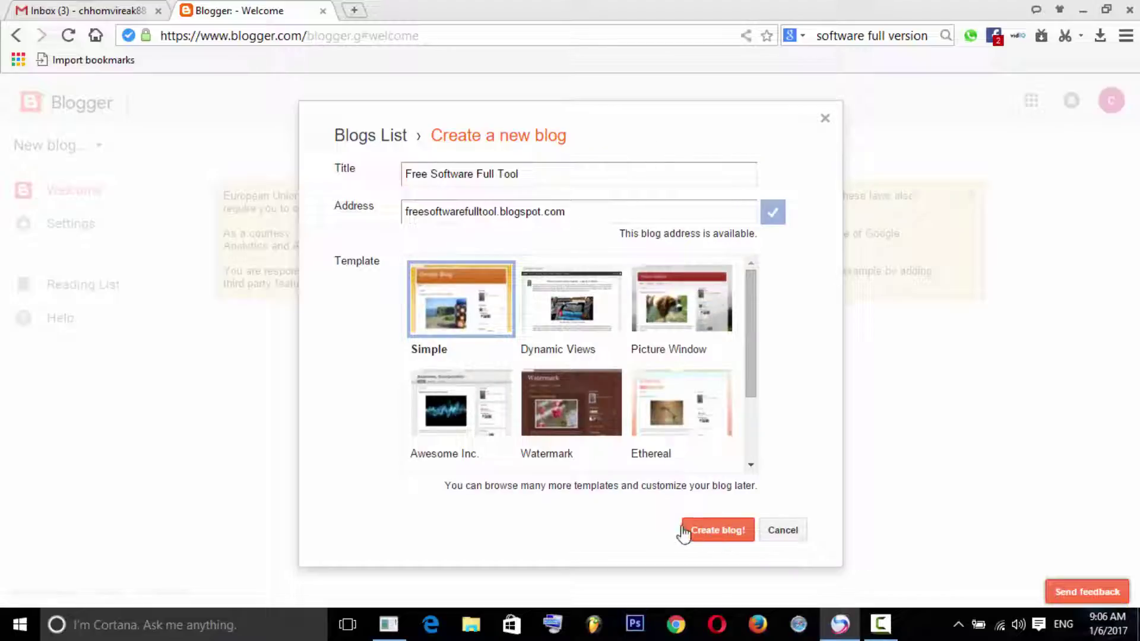
pyautogui.click(705, 535)
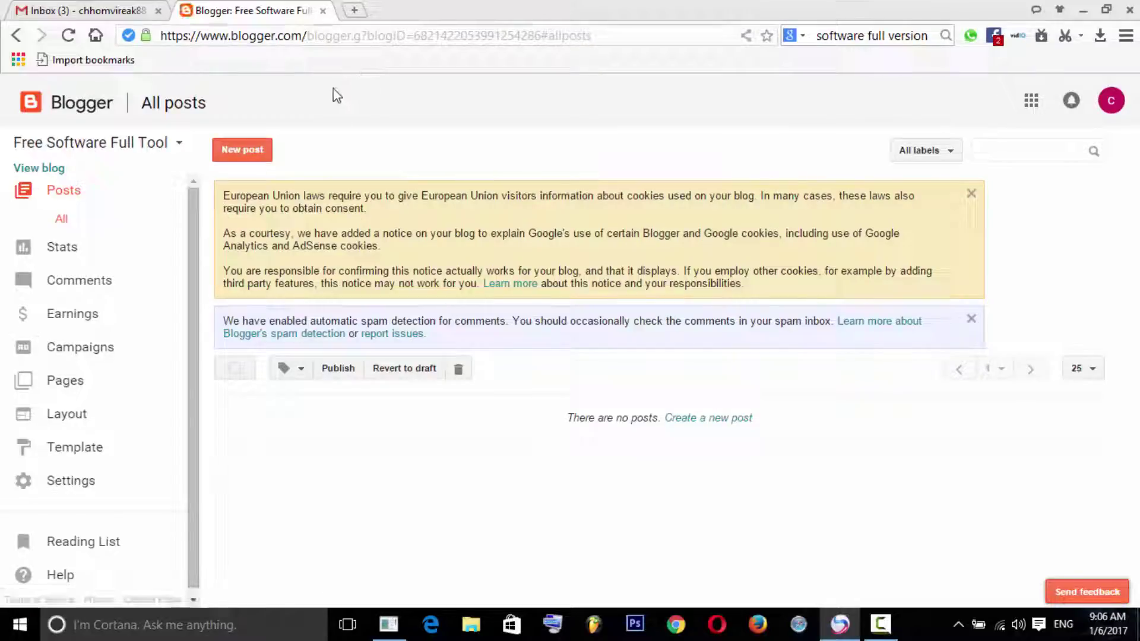
# - View the new blog's public page and examine its header, posts area and sidebar
pyautogui.click(36, 170)
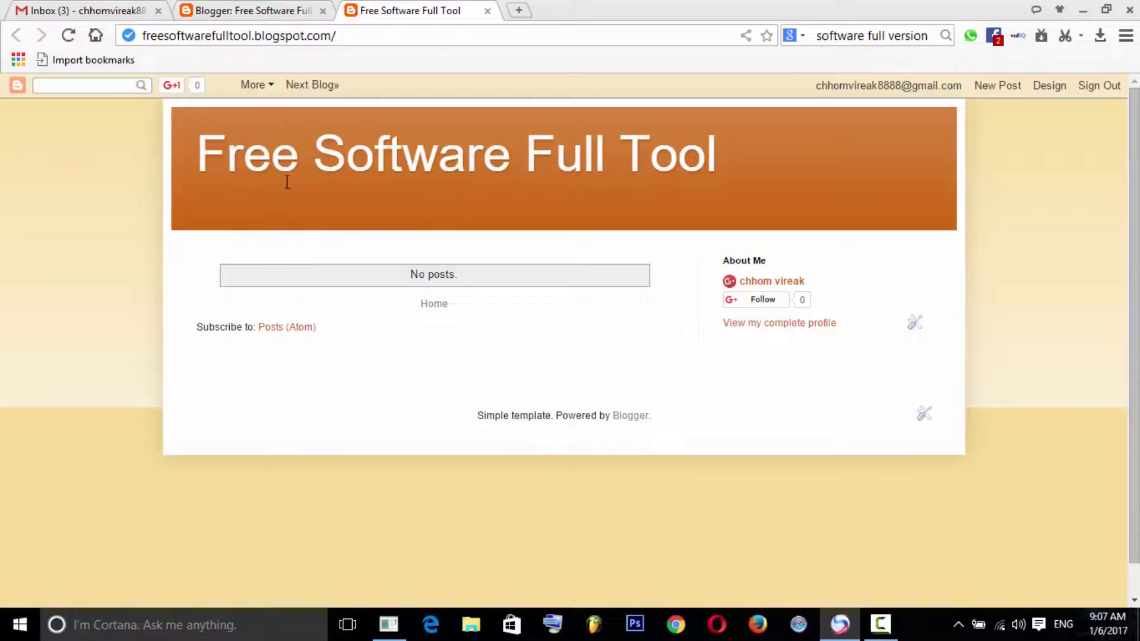
pyautogui.moveTo(197, 159); pyautogui.dragTo(727, 143)
pyautogui.click(565, 147)
pyautogui.rightClick(727, 142)
pyautogui.click(766, 166)
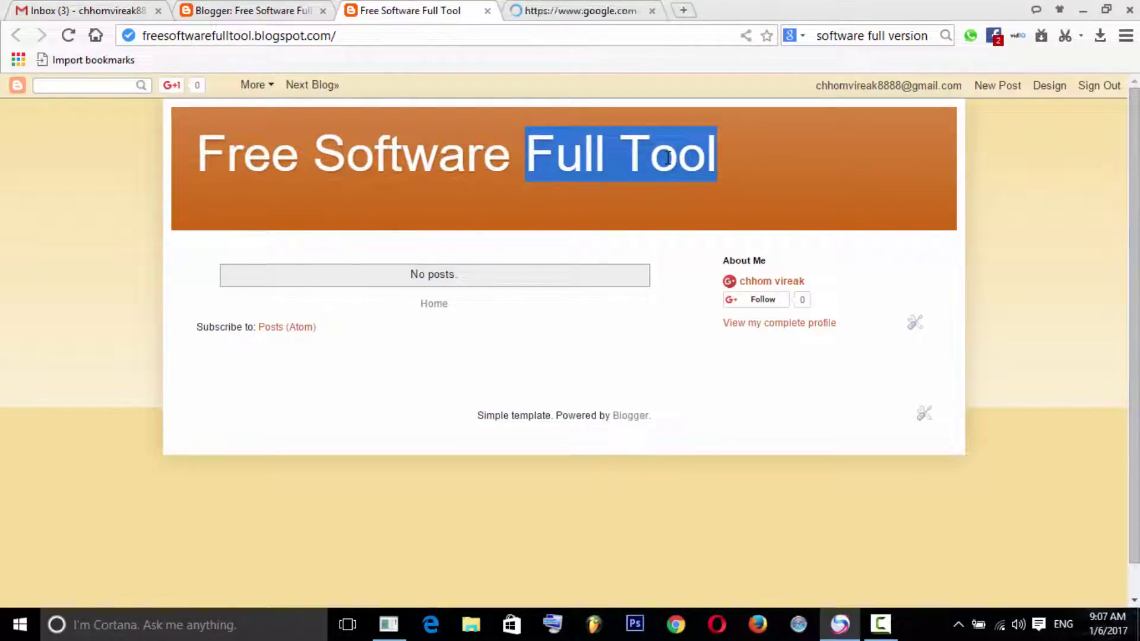
pyautogui.click(653, 11)
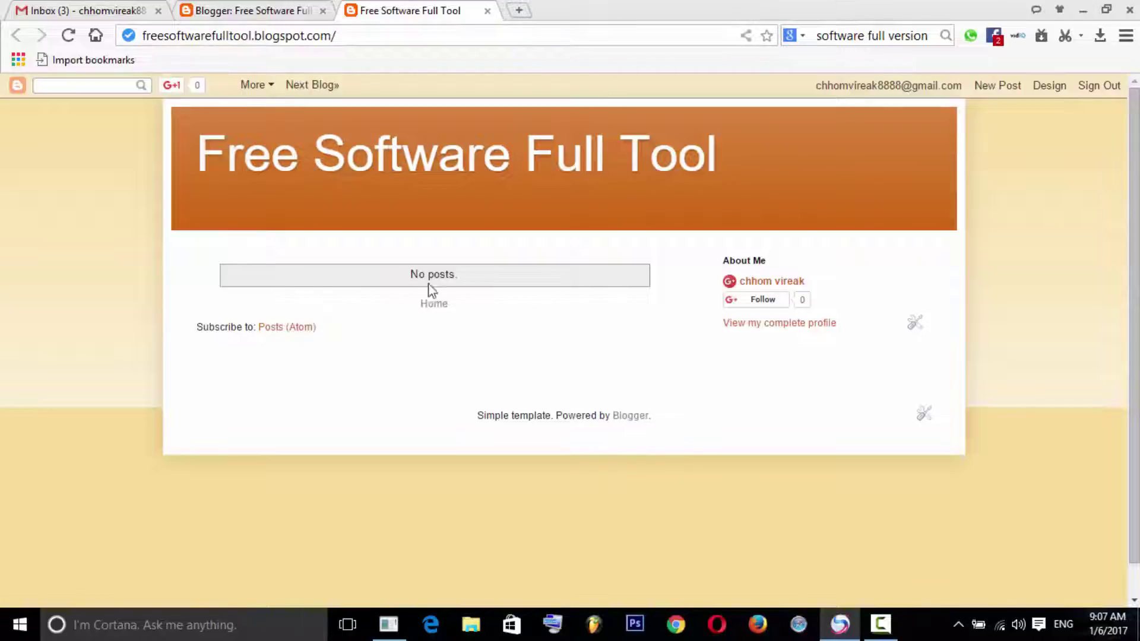
pyautogui.scroll(-1, 399, 285)
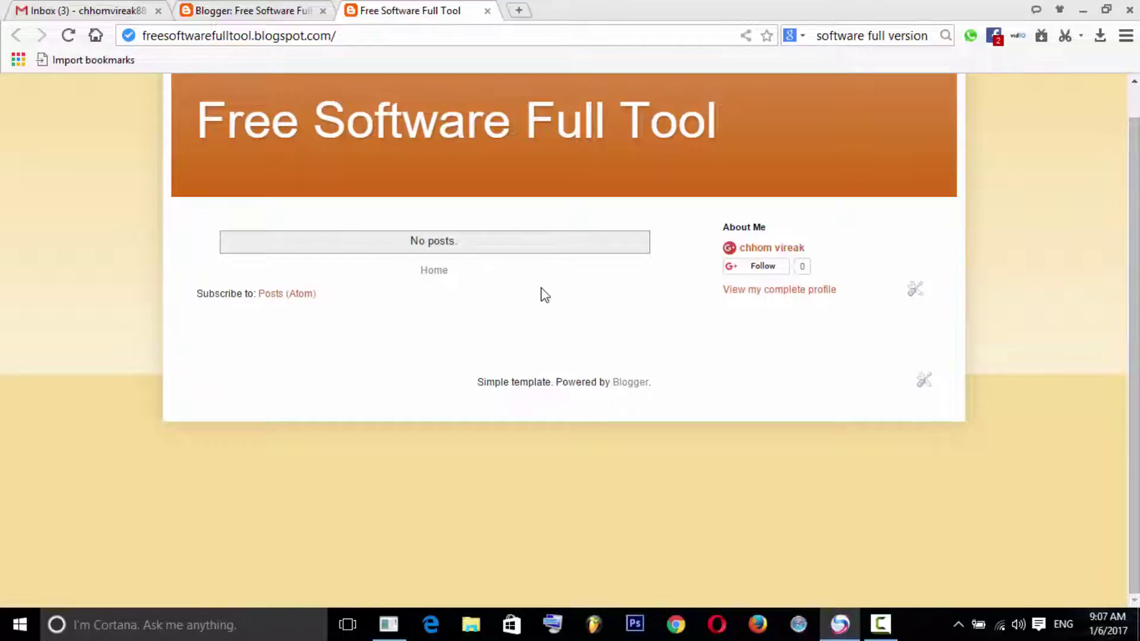
# - Return to the blog's dashboard and review its overview and audience statistics
pyautogui.click(263, 8)
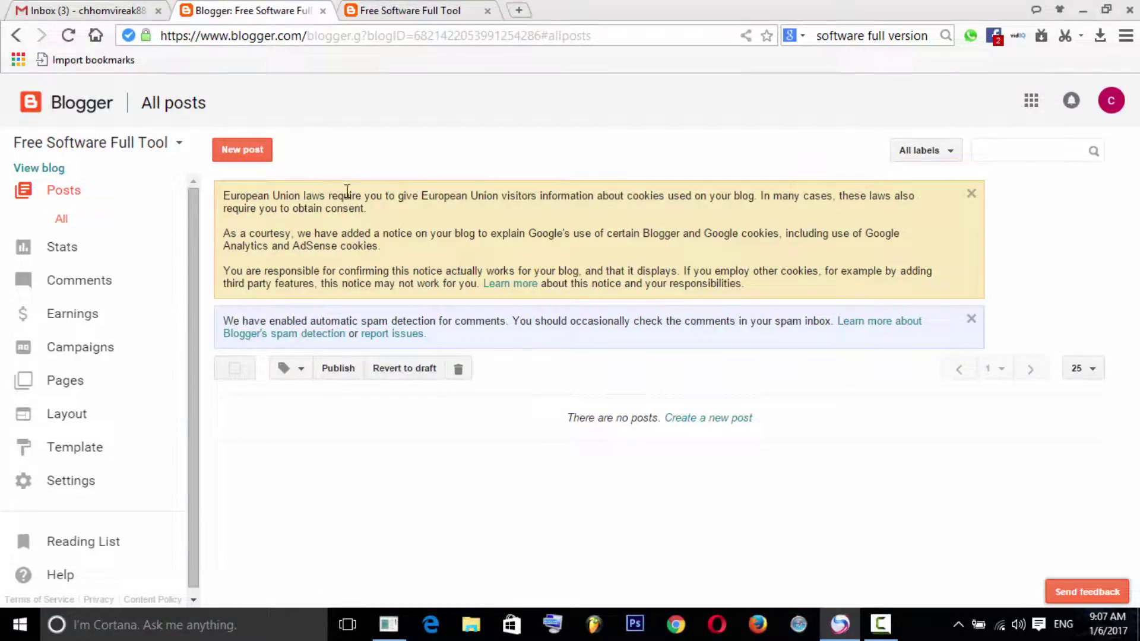
pyautogui.click(92, 248)
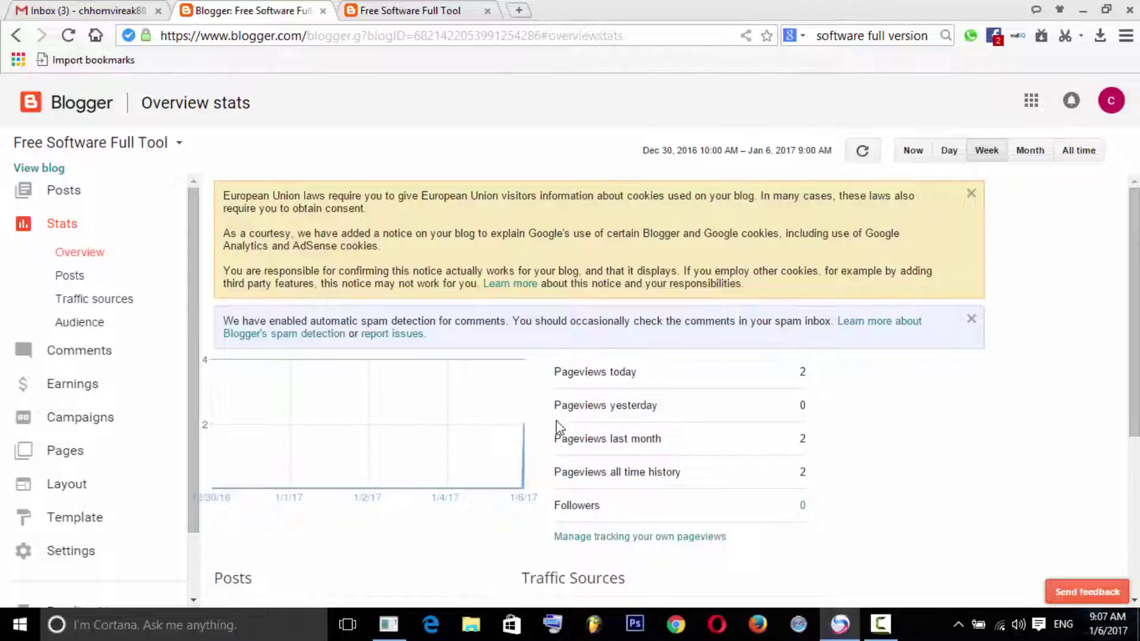
pyautogui.scroll(-4, 517, 420)
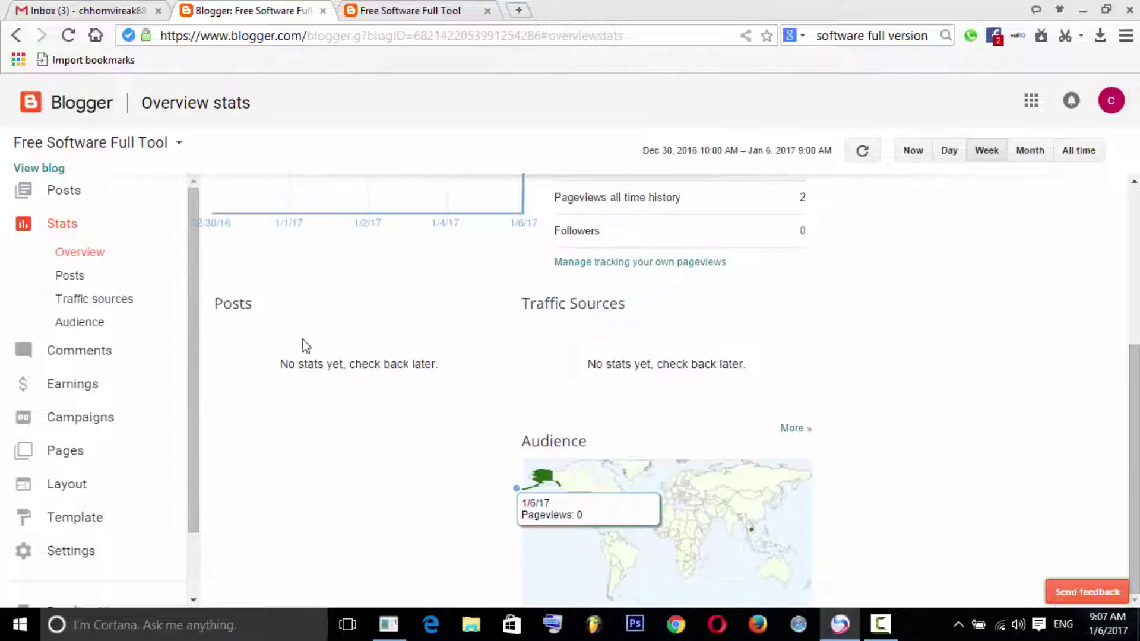
pyautogui.click(100, 323)
pyautogui.scroll(-1, 483, 374)
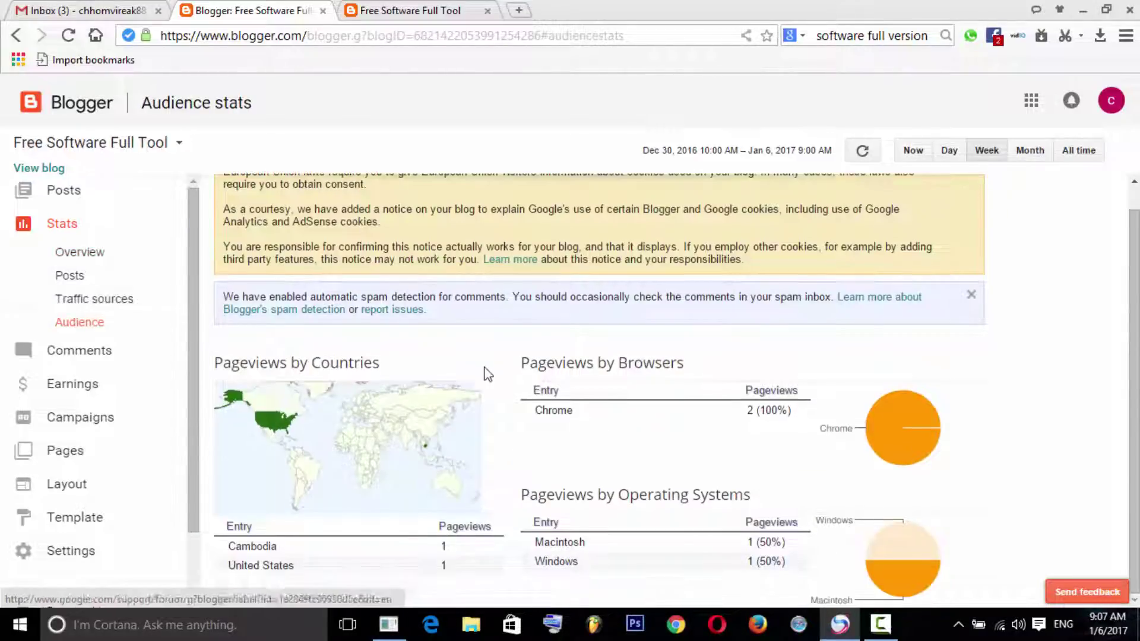
pyautogui.click(92, 255)
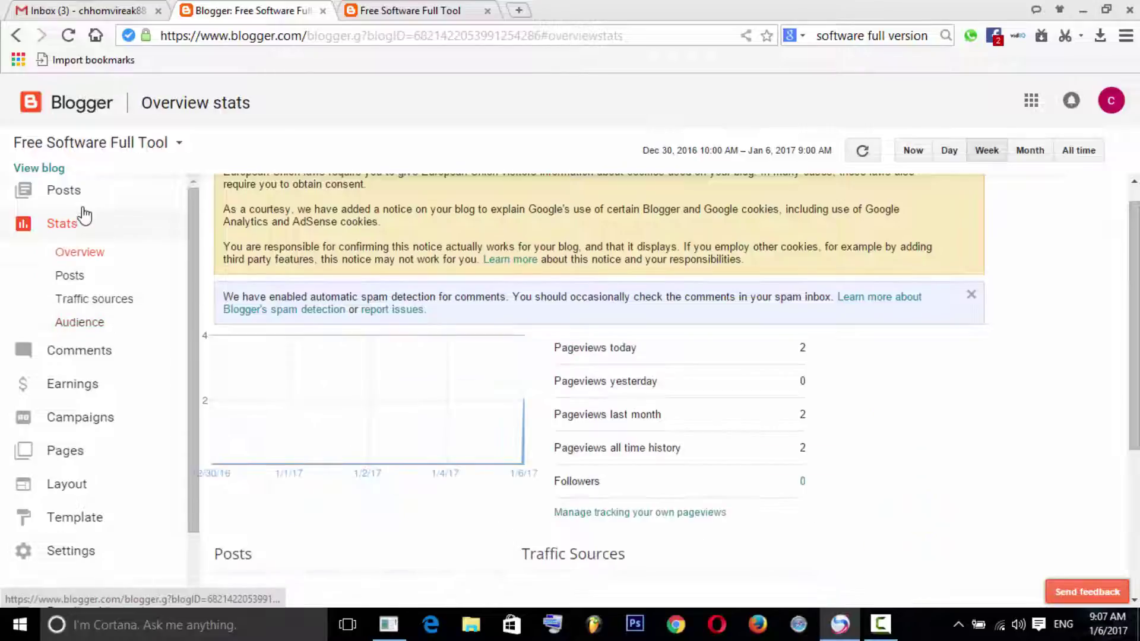
# - Start a new post from the blog's posts list and place the cursor in the empty post body
pyautogui.click(84, 199)
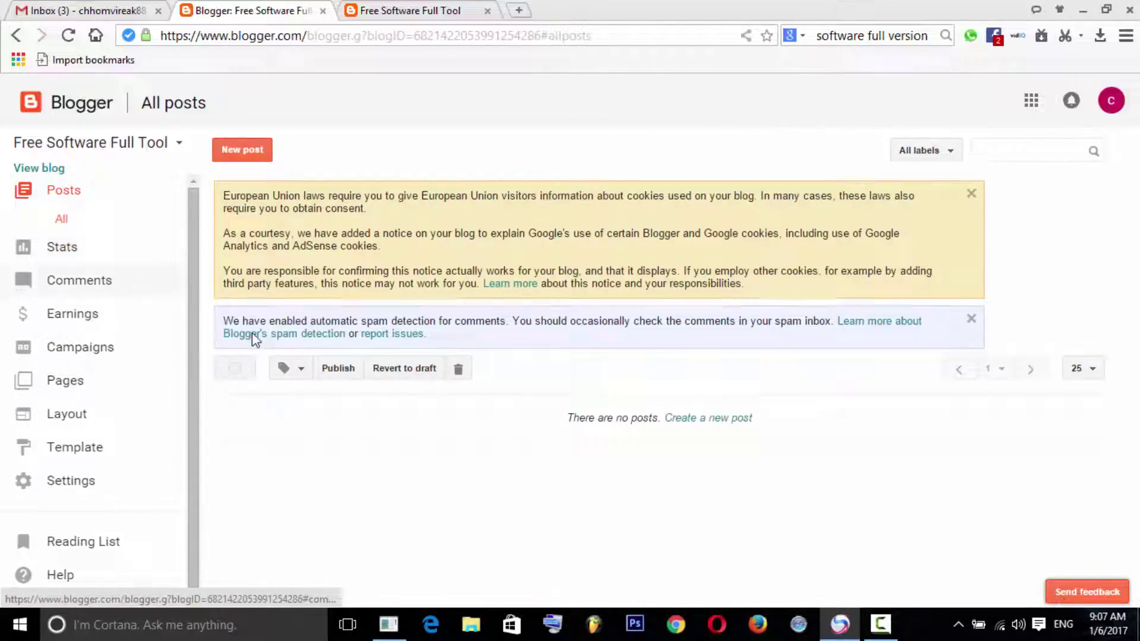
pyautogui.click(251, 158)
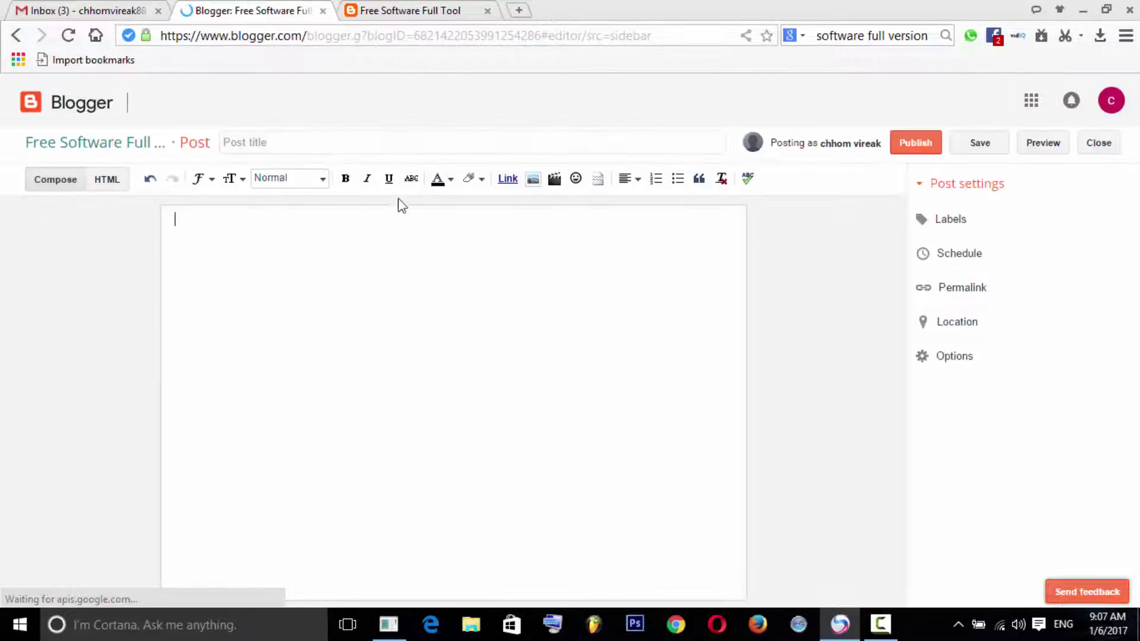
pyautogui.click(427, 148)
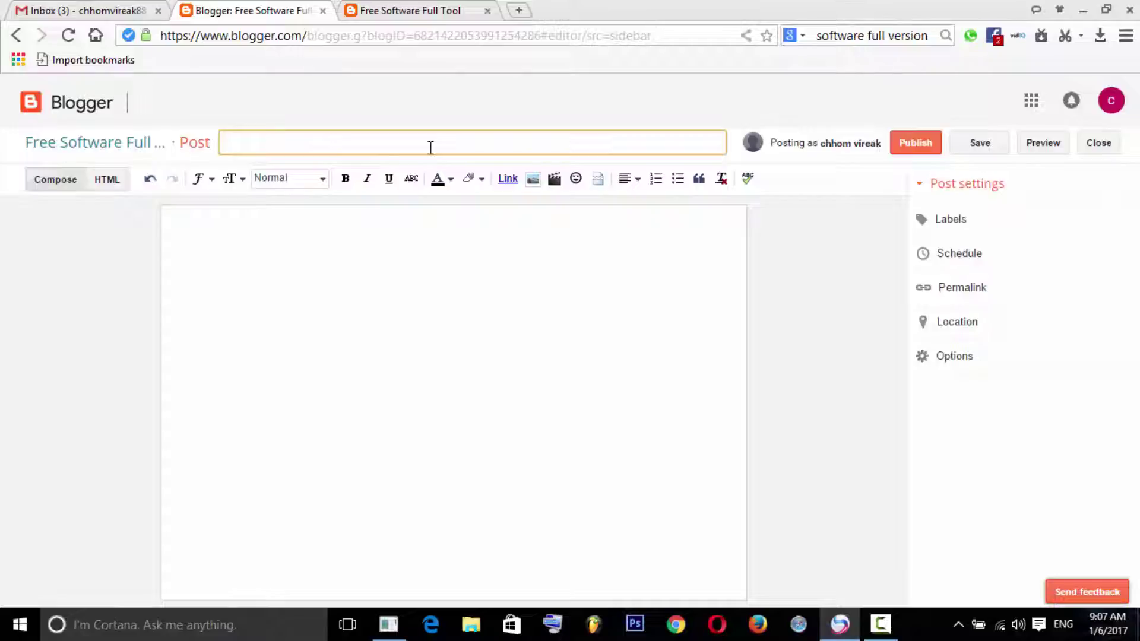
pyautogui.click(443, 220)
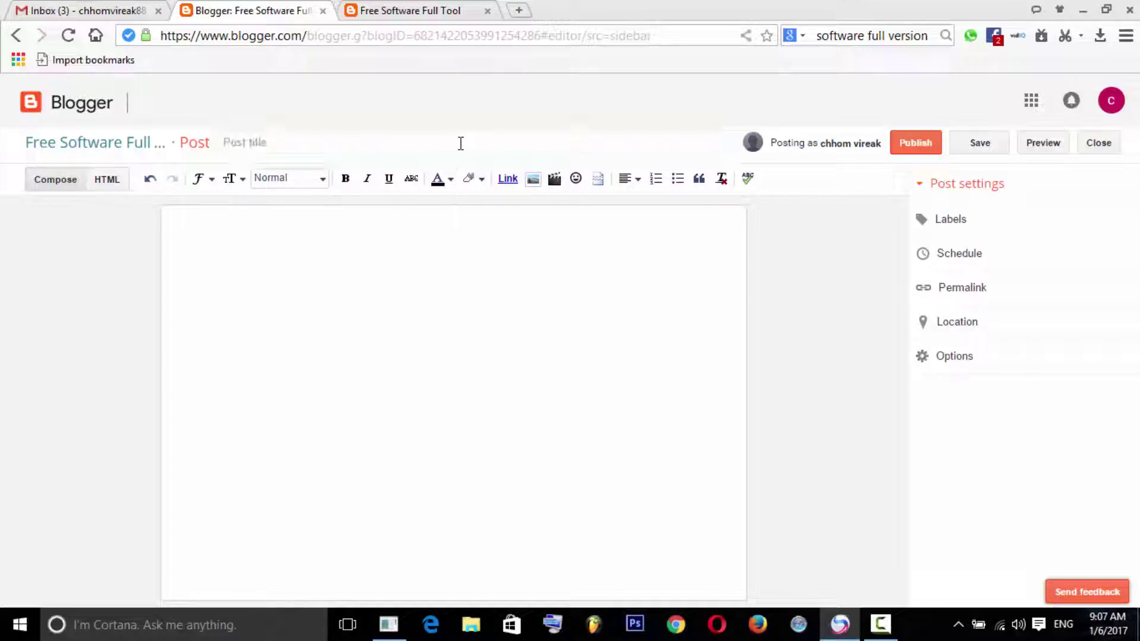
pyautogui.click(461, 143)
pyautogui.click(481, 225)
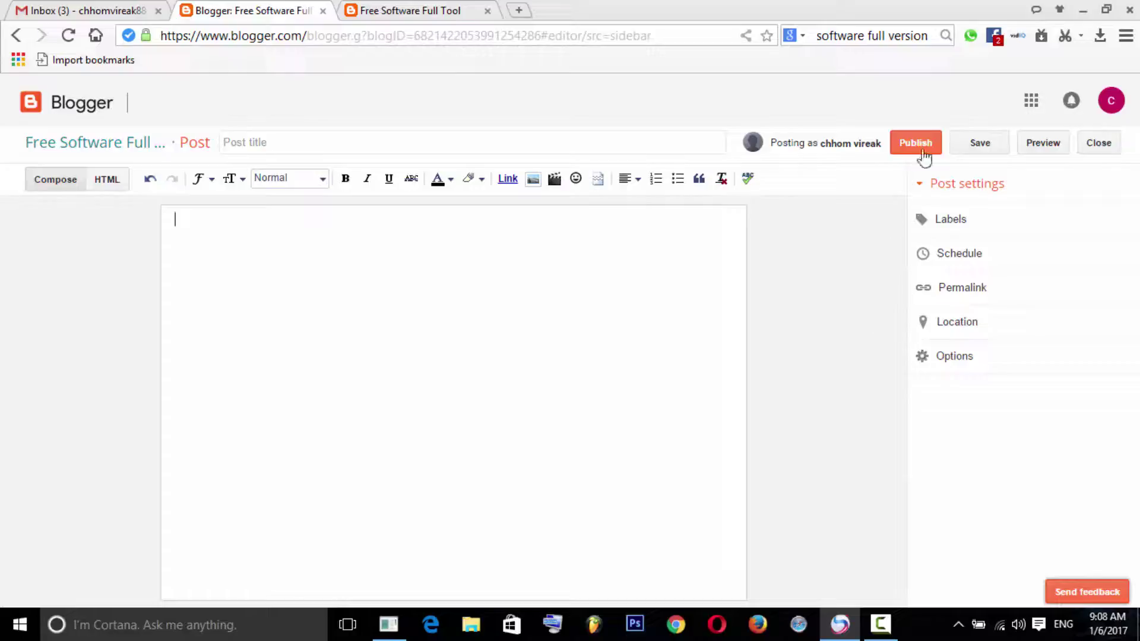
# - Switch to the desktop, refresh it and open the MAKE MONEY ONLINE document in Word
pyautogui.click(1085, 8)
pyautogui.rightClick(639, 191)
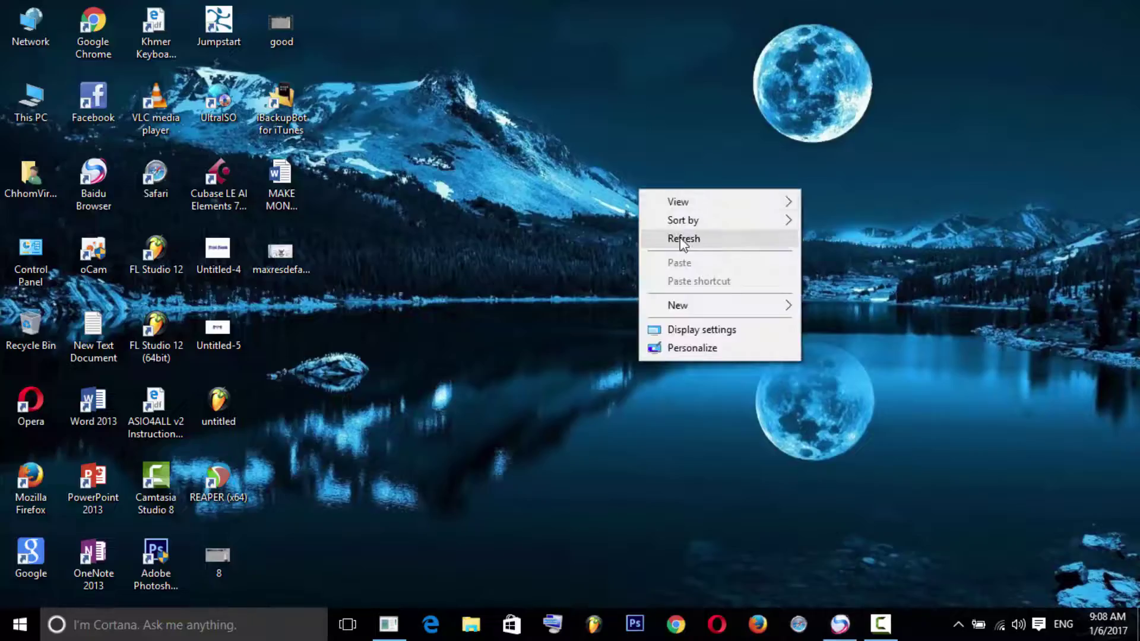
pyautogui.click(679, 235)
pyautogui.rightClick(679, 229)
pyautogui.click(713, 286)
pyautogui.doubleClick(290, 197)
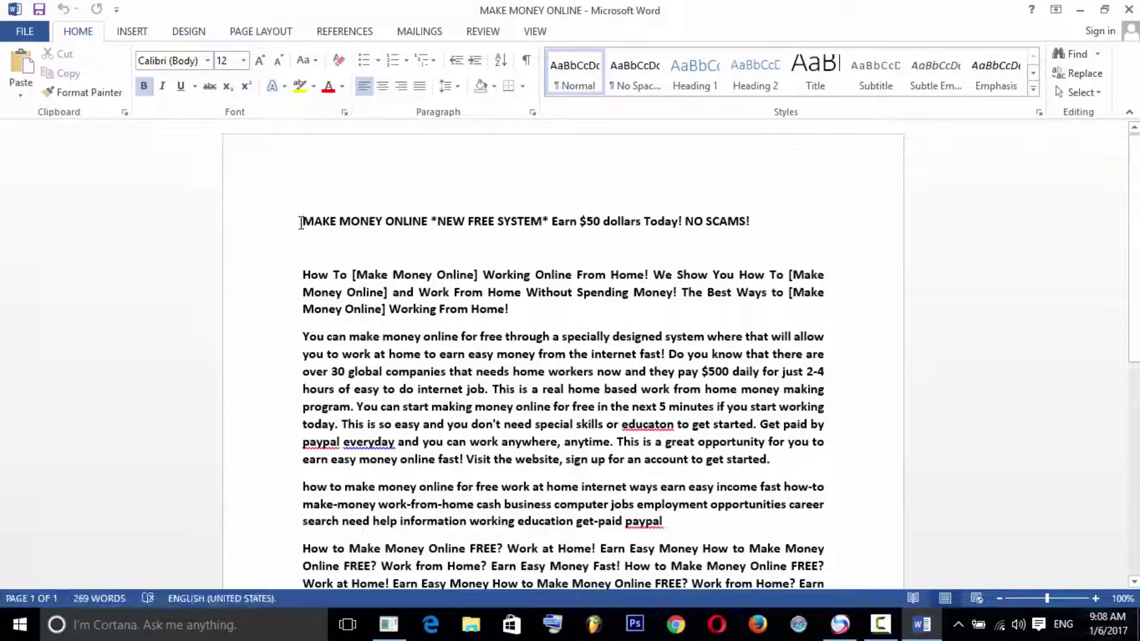
# - Copy the document's heading "MAKE MONEY ONLINE *NEW FREE SYSTEM* Earn $50 dollars Today! NO SCAMS!" into the post title in the browser
pyautogui.moveTo(301, 223); pyautogui.dragTo(755, 222)
pyautogui.hotkey('ctrl', 'c')
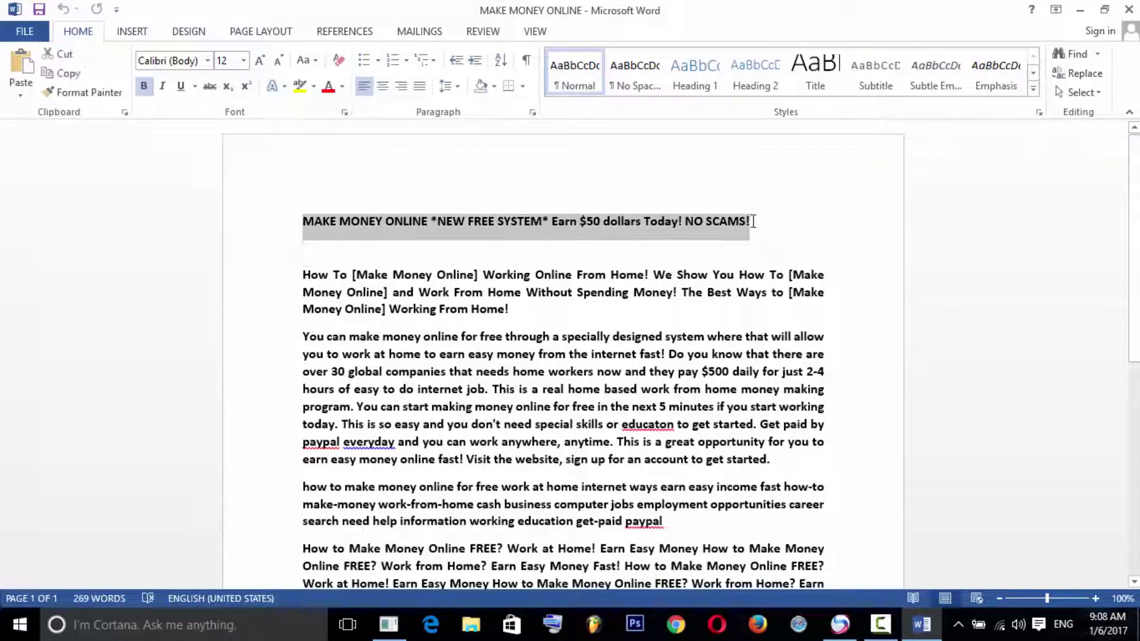
pyautogui.click(838, 628)
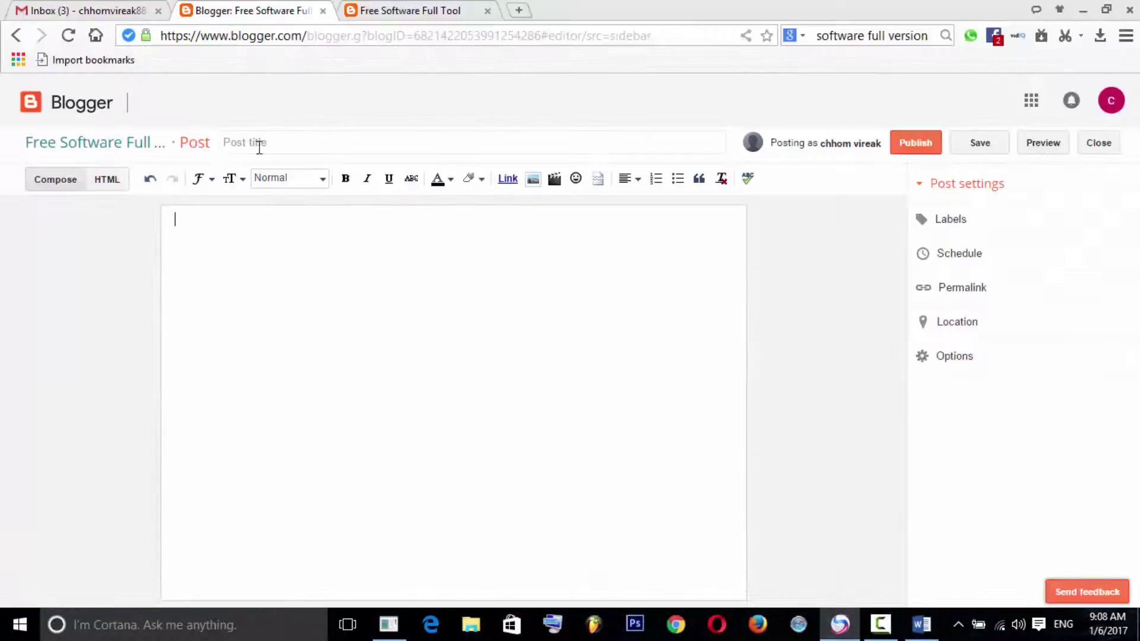
pyautogui.click(300, 134)
pyautogui.hotkey('ctrl', 'v')
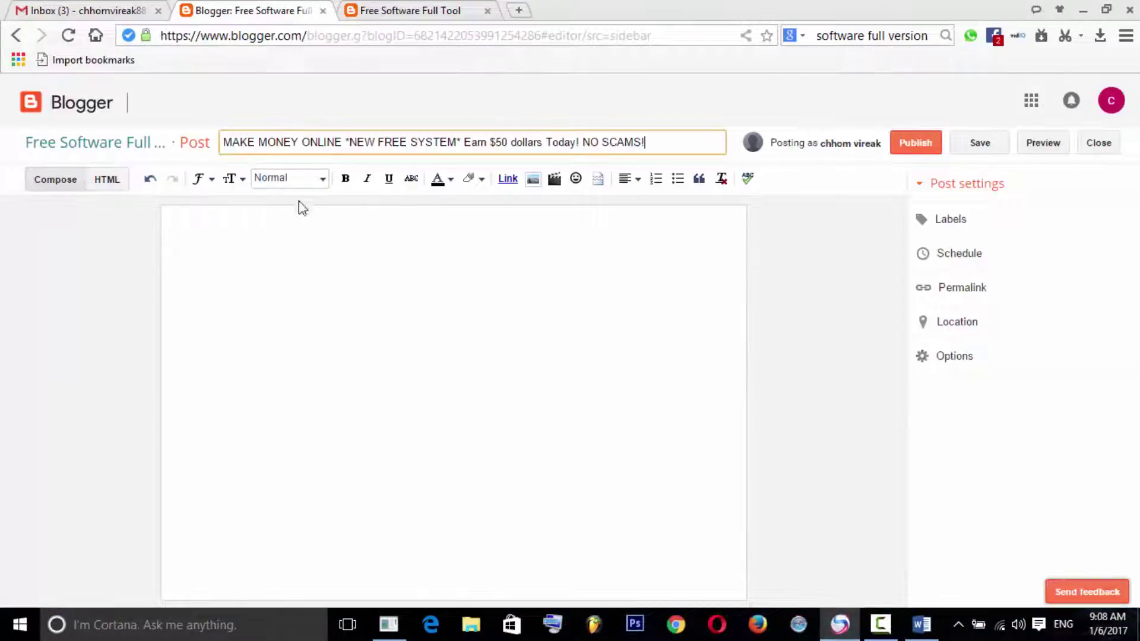
# - Copy all paragraphs below the heading from the Word document into the body of the blog post
pyautogui.click(335, 235)
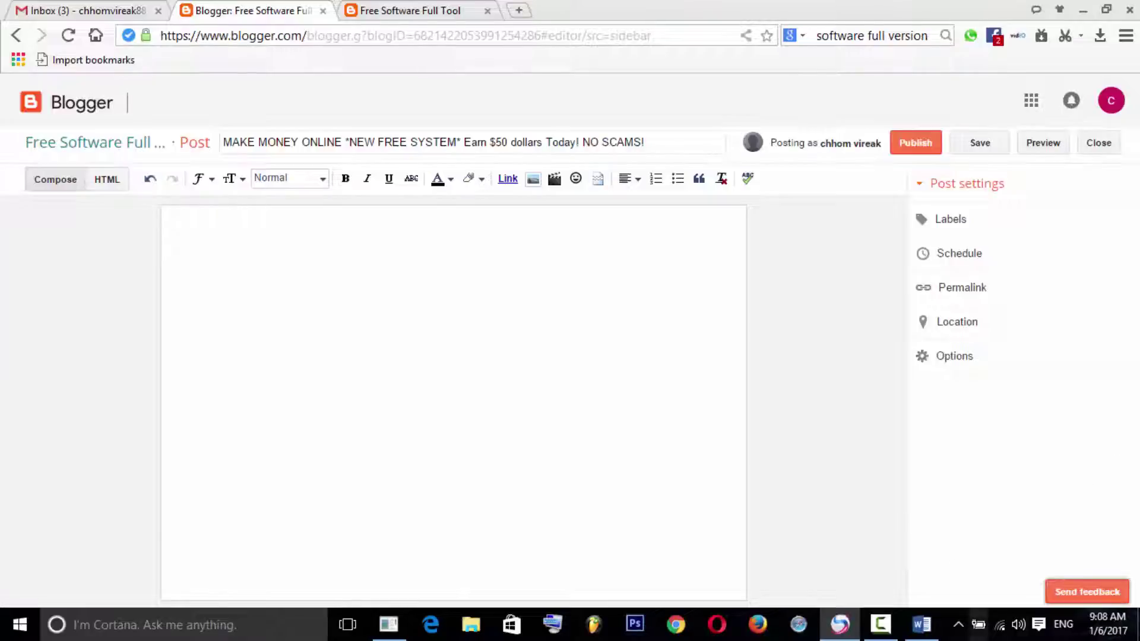
pyautogui.click(921, 624)
pyautogui.click(376, 284)
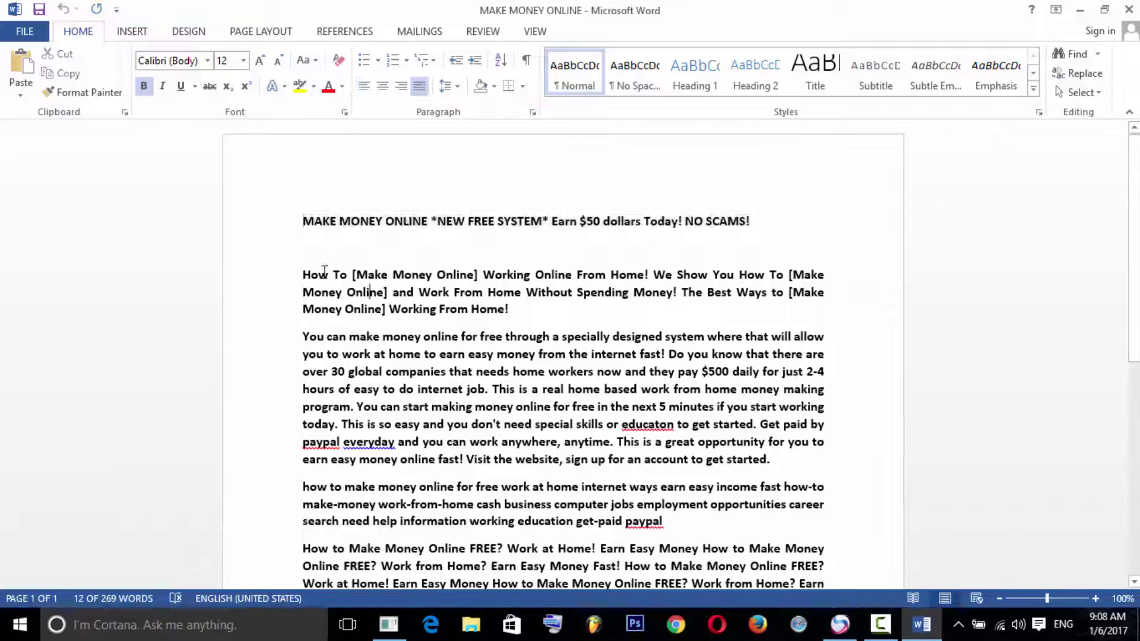
pyautogui.moveTo(304, 273); pyautogui.dragTo(416, 162)
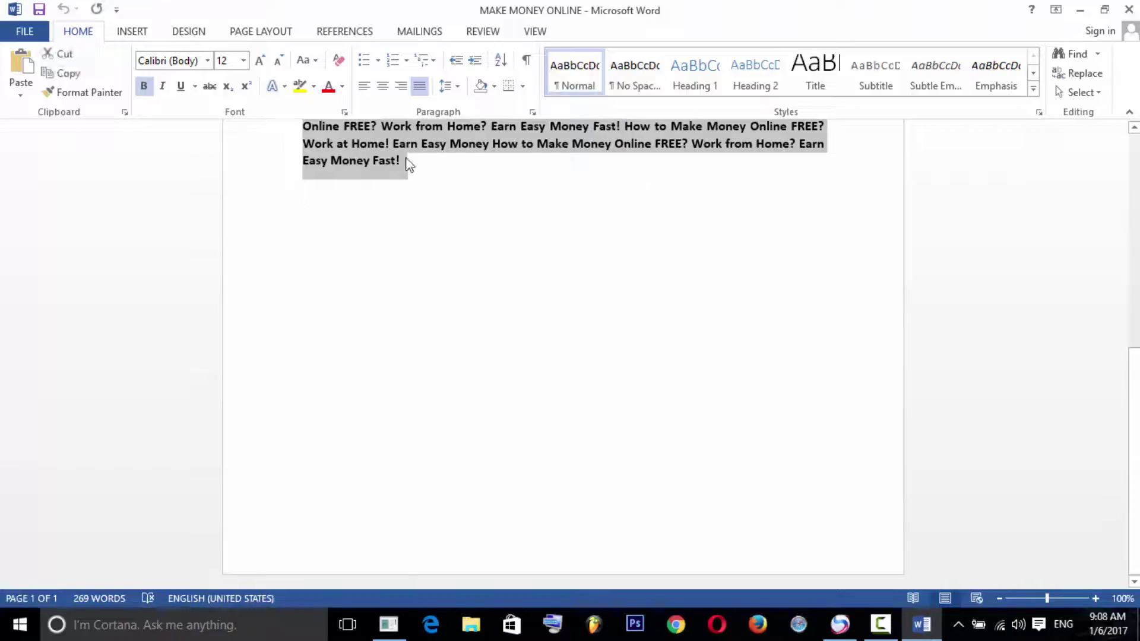
pyautogui.hotkey('alt', 'Tab')
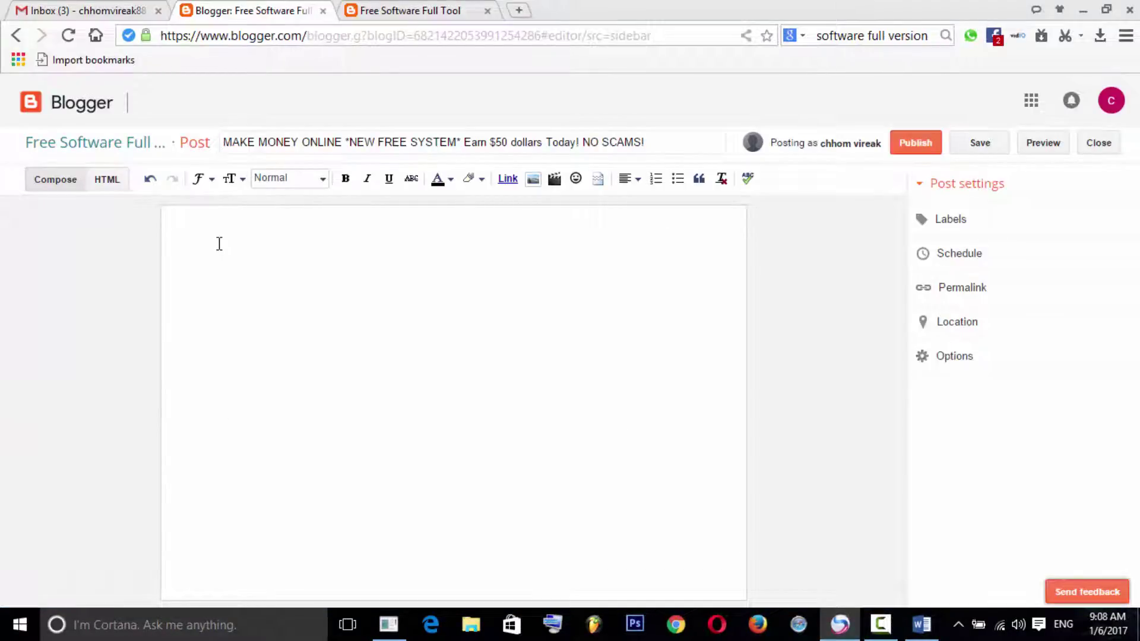
pyautogui.hotkey('ctrl', 'v')
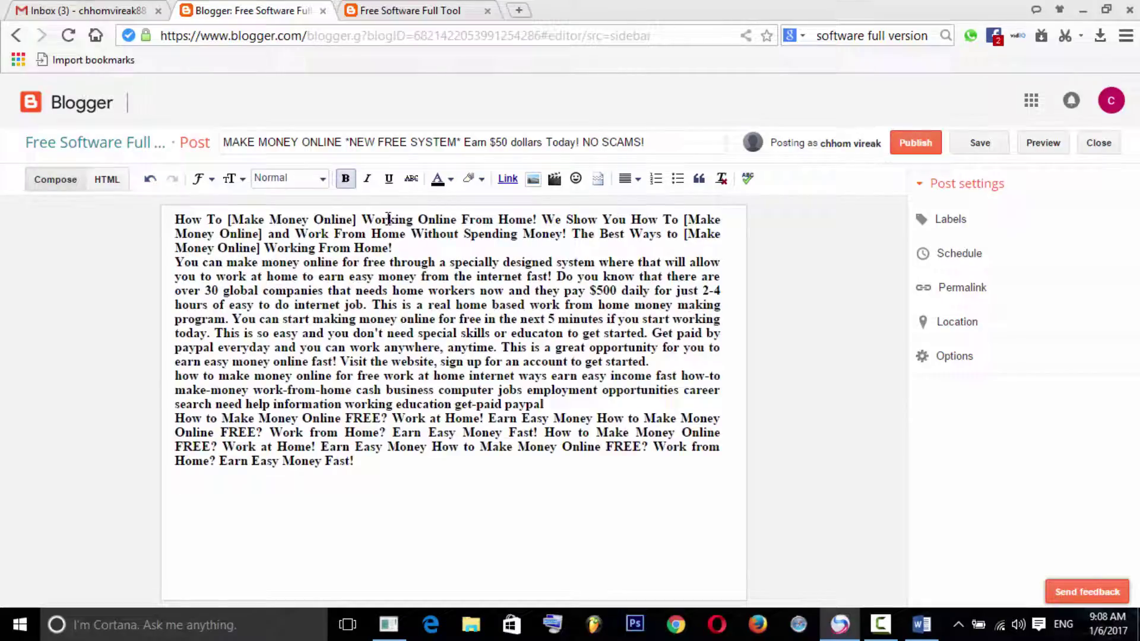
# - Remove the bold formatting from the entire post body and deselect the text
pyautogui.moveTo(384, 463); pyautogui.dragTo(160, 217)
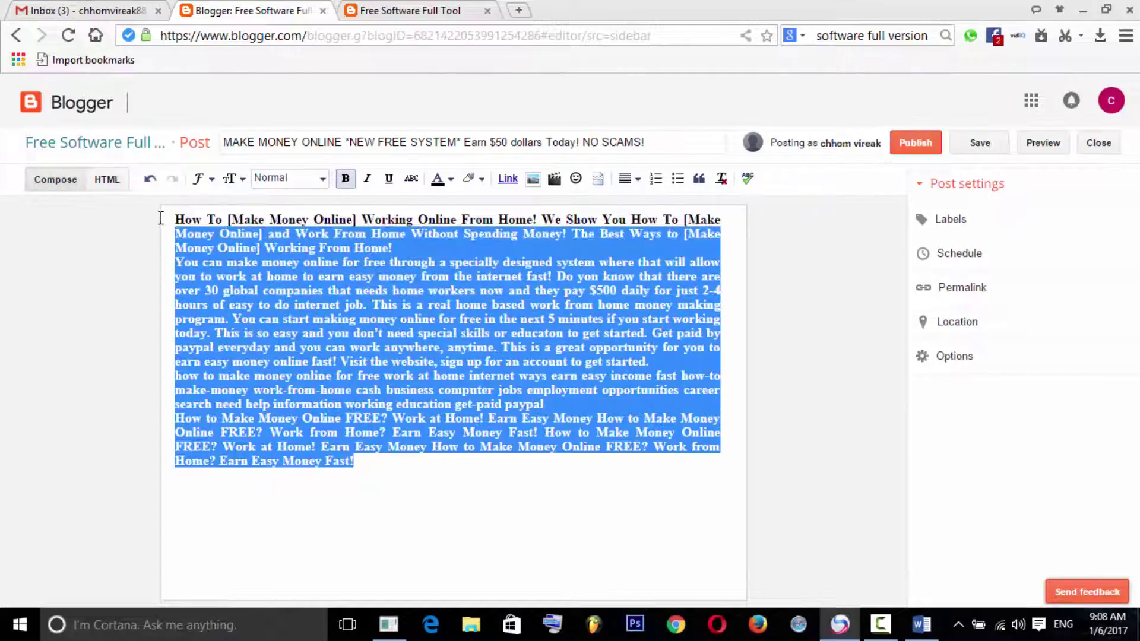
pyautogui.click(351, 183)
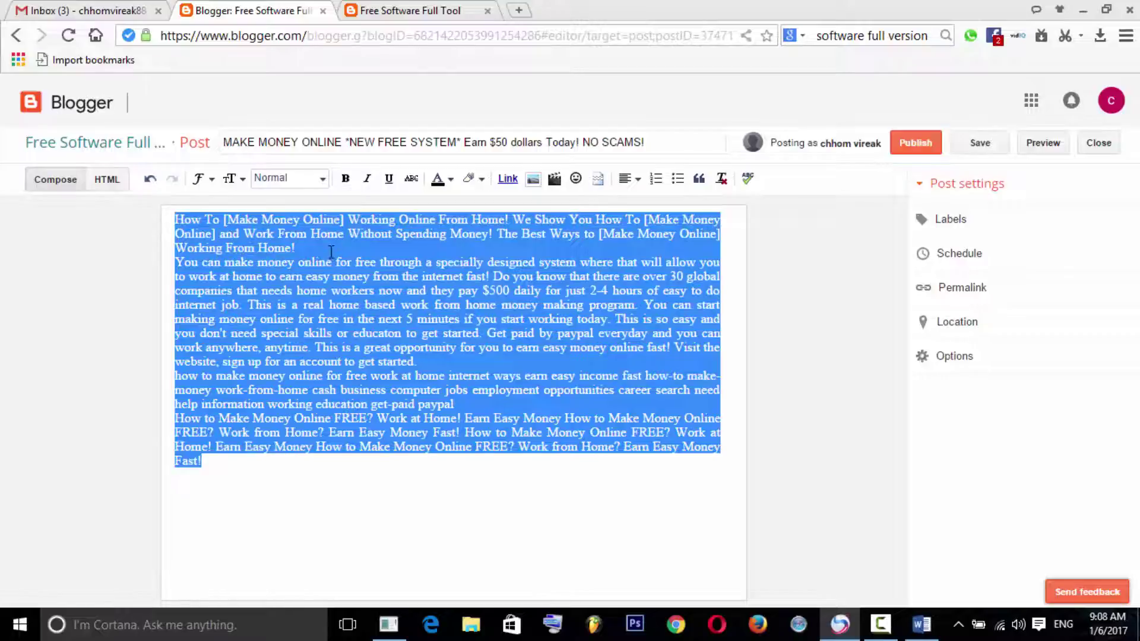
pyautogui.click(297, 248)
pyautogui.moveTo(176, 218); pyautogui.dragTo(324, 458)
pyautogui.click(382, 235)
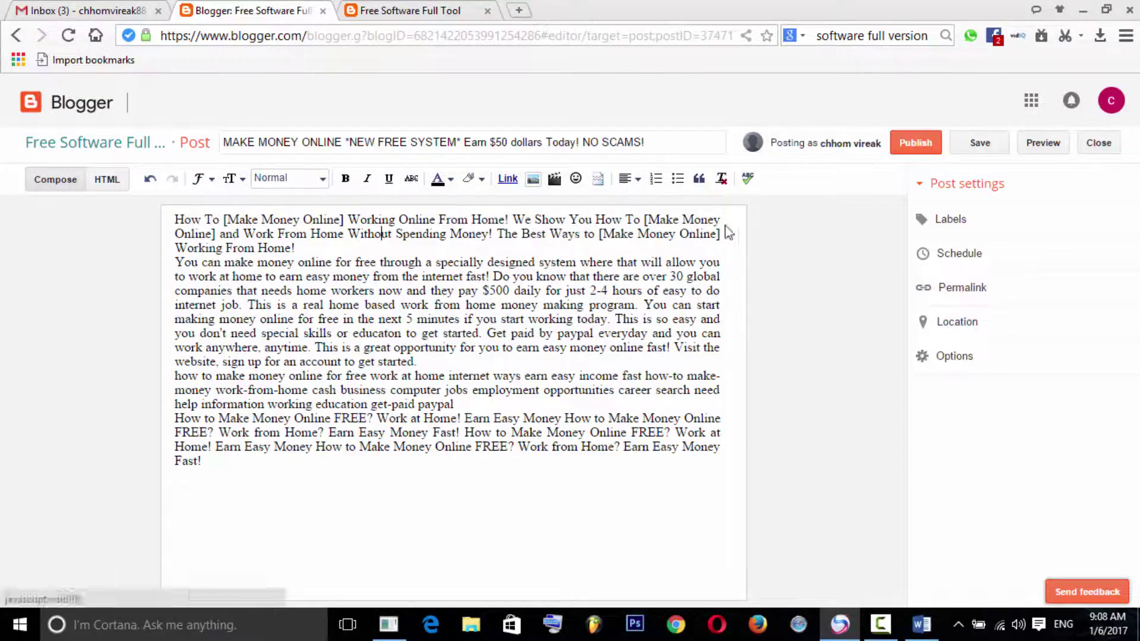
# - Open the post's label settings and copy the words "MAKE MONEY ONLINE" from the post title
pyautogui.click(1028, 232)
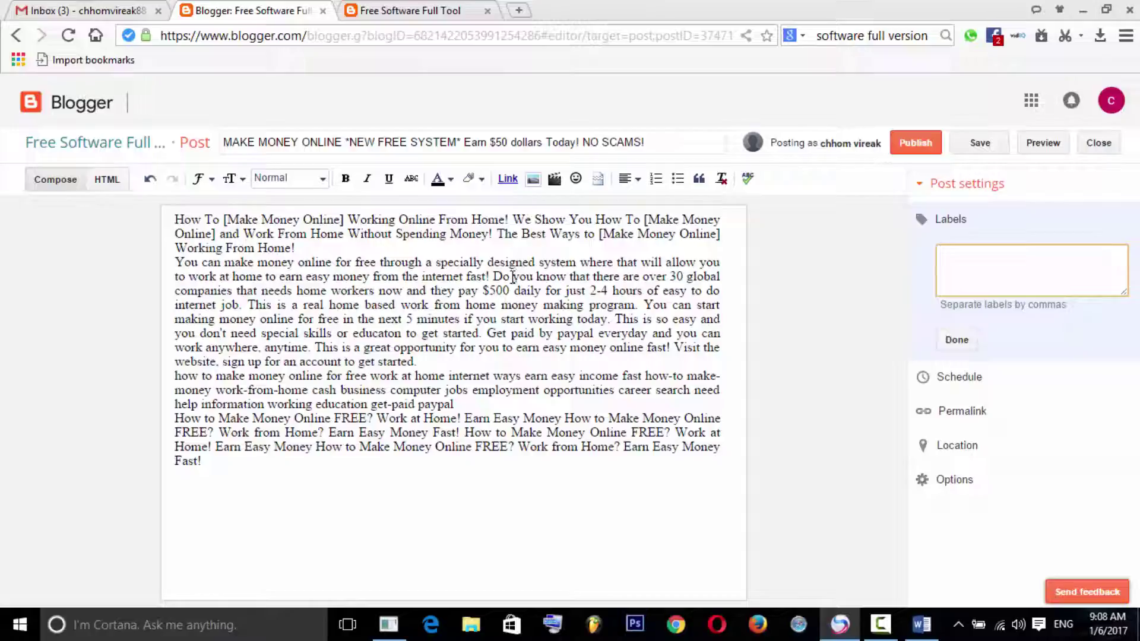
pyautogui.moveTo(342, 142); pyautogui.dragTo(265, 146)
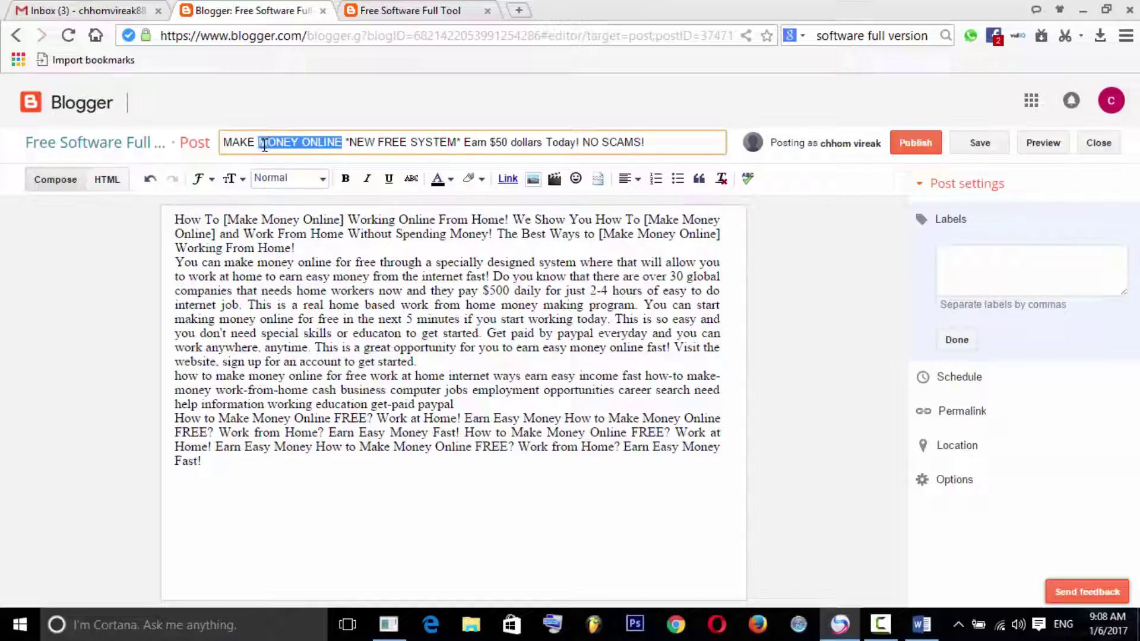
pyautogui.rightClick(310, 146)
pyautogui.click(350, 158)
pyautogui.click(343, 143)
pyautogui.moveTo(342, 143); pyautogui.dragTo(219, 147)
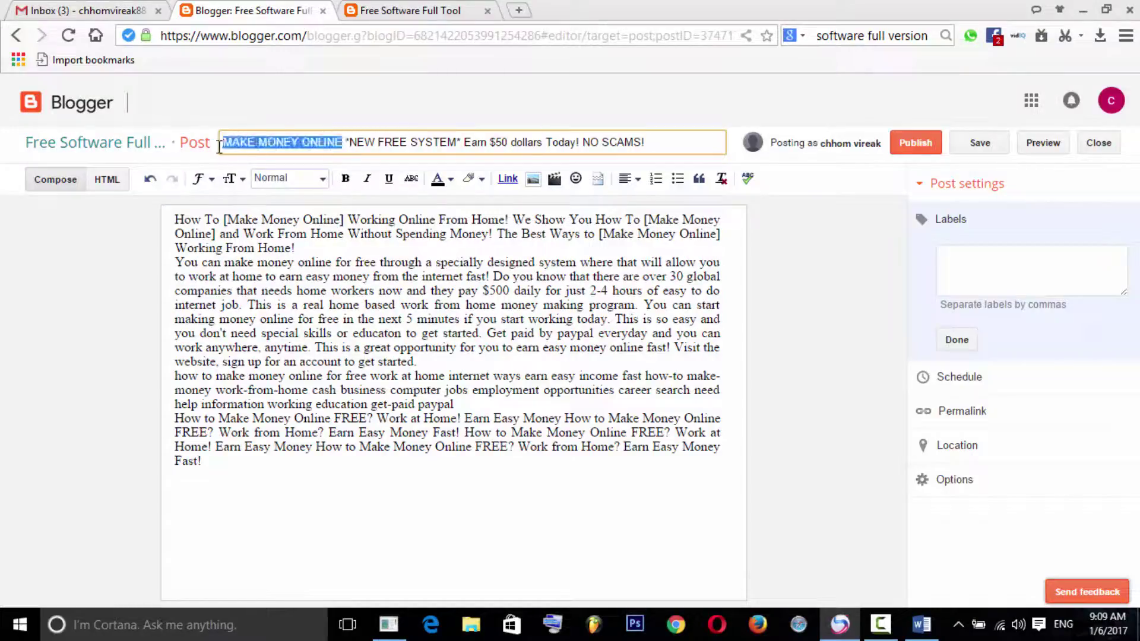
pyautogui.rightClick(253, 143)
pyautogui.click(305, 155)
pyautogui.click(466, 304)
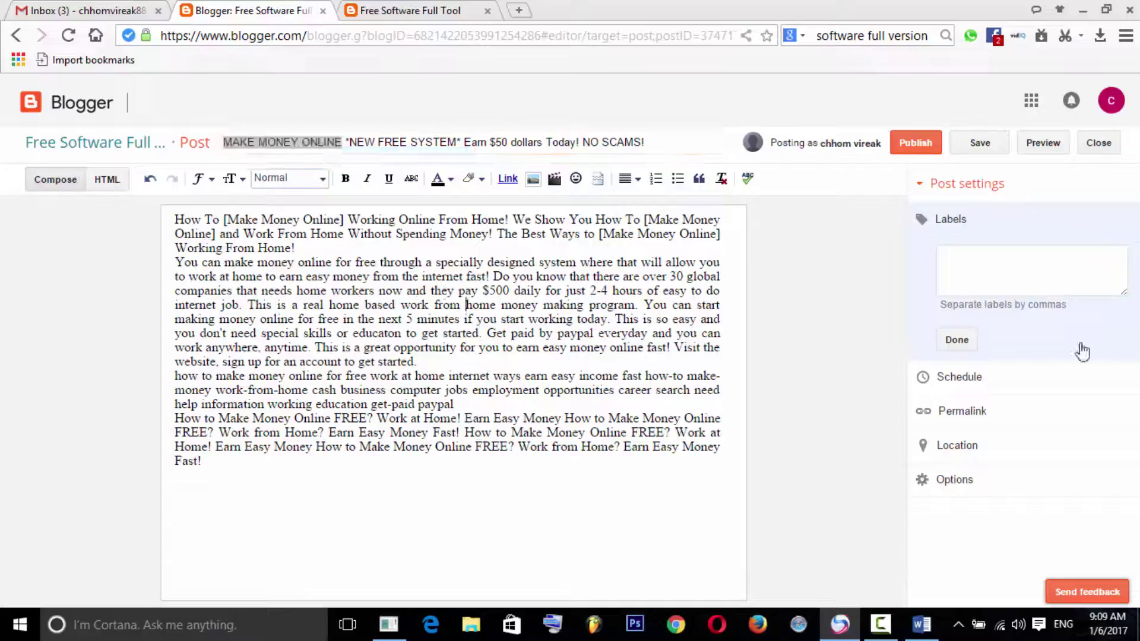
# - Add the label "Make Money Online" to the post, copying the phrase from the body's first paragraph, and confirm it
pyautogui.click(1039, 266)
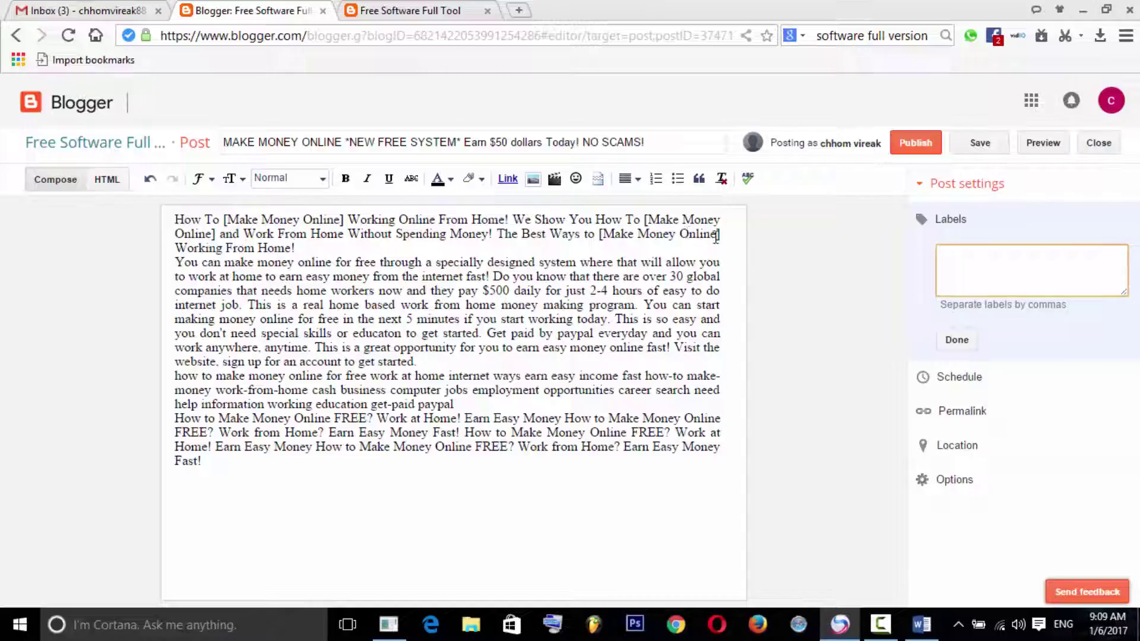
pyautogui.moveTo(718, 232); pyautogui.dragTo(609, 233)
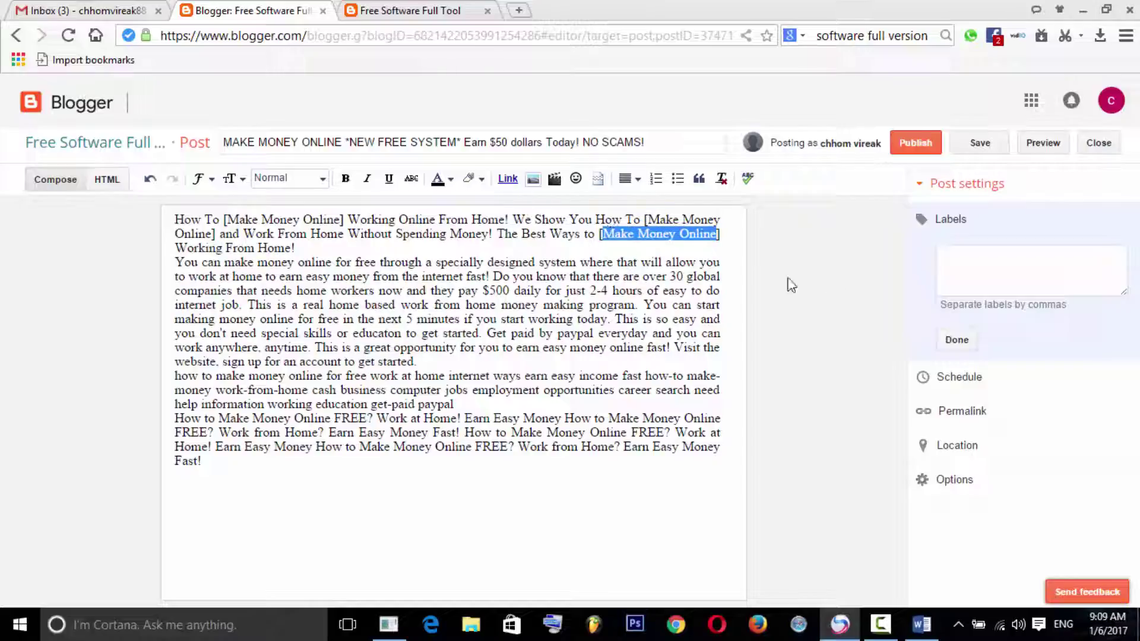
pyautogui.click(989, 278)
pyautogui.hotkey('ctrl', 'v')
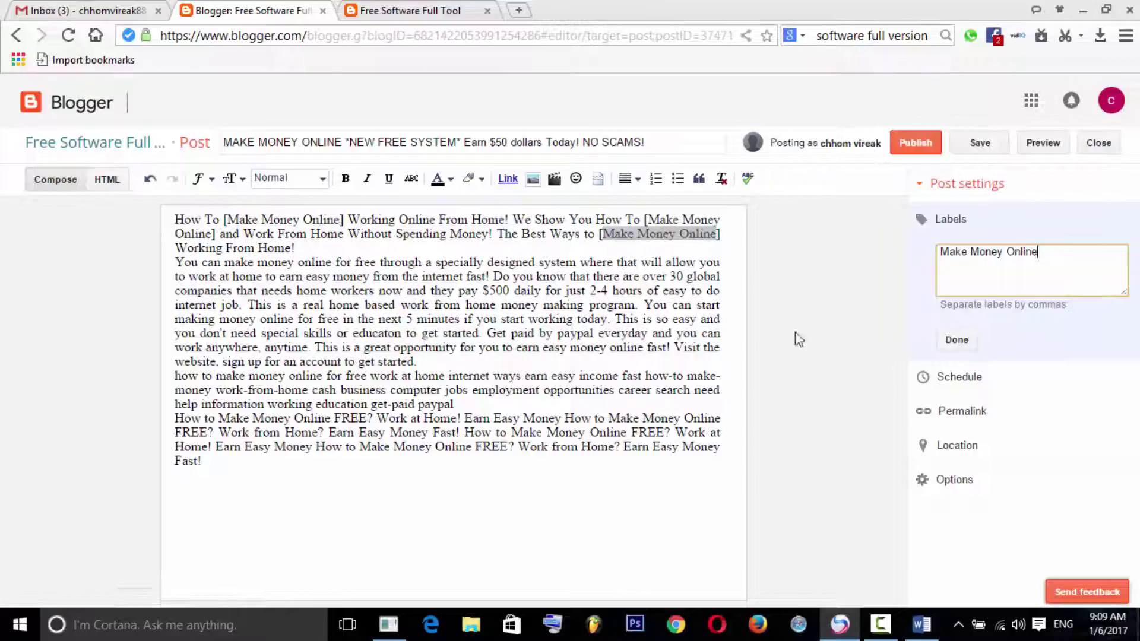
pyautogui.click(1042, 277)
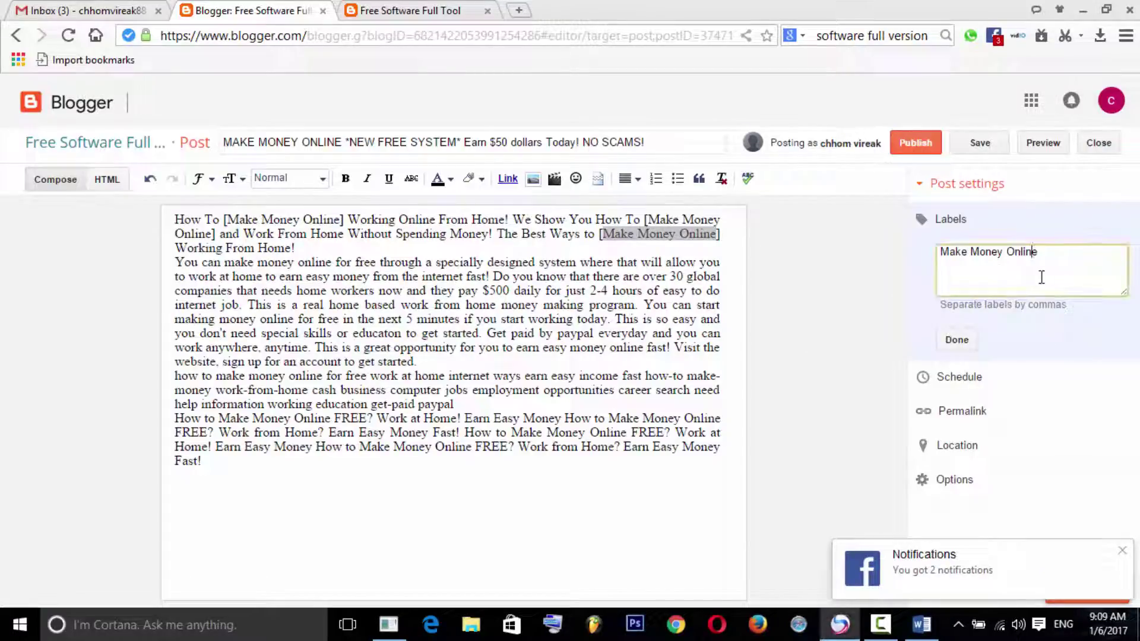
pyautogui.click(962, 341)
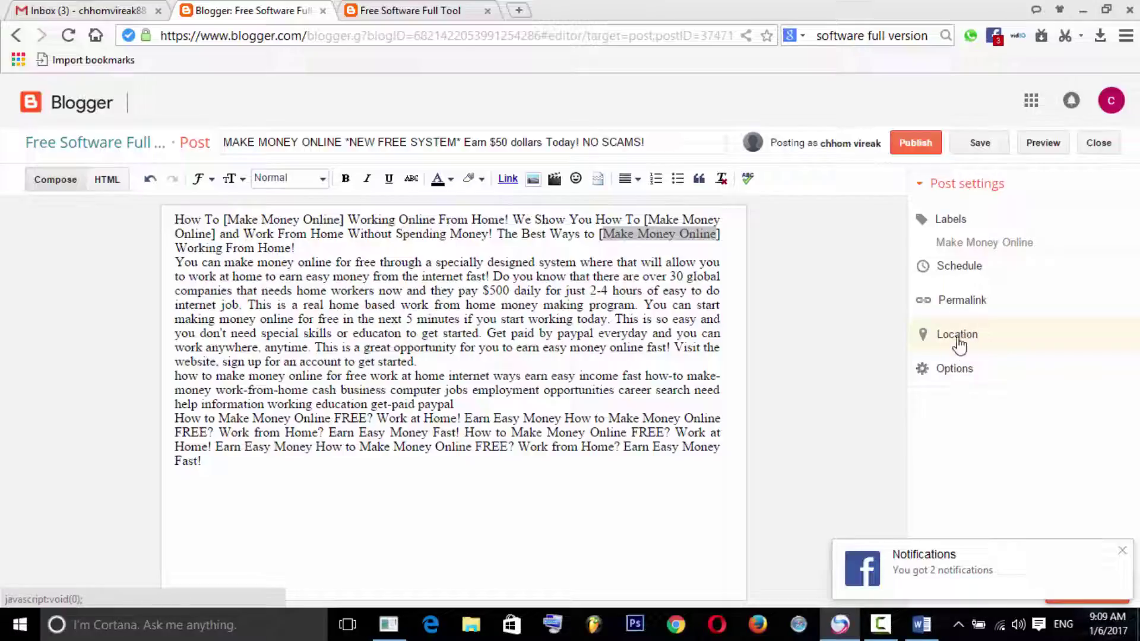
# - Try a custom permalink for the post, then switch back to the automatic permalink and close the setting
pyautogui.click(956, 300)
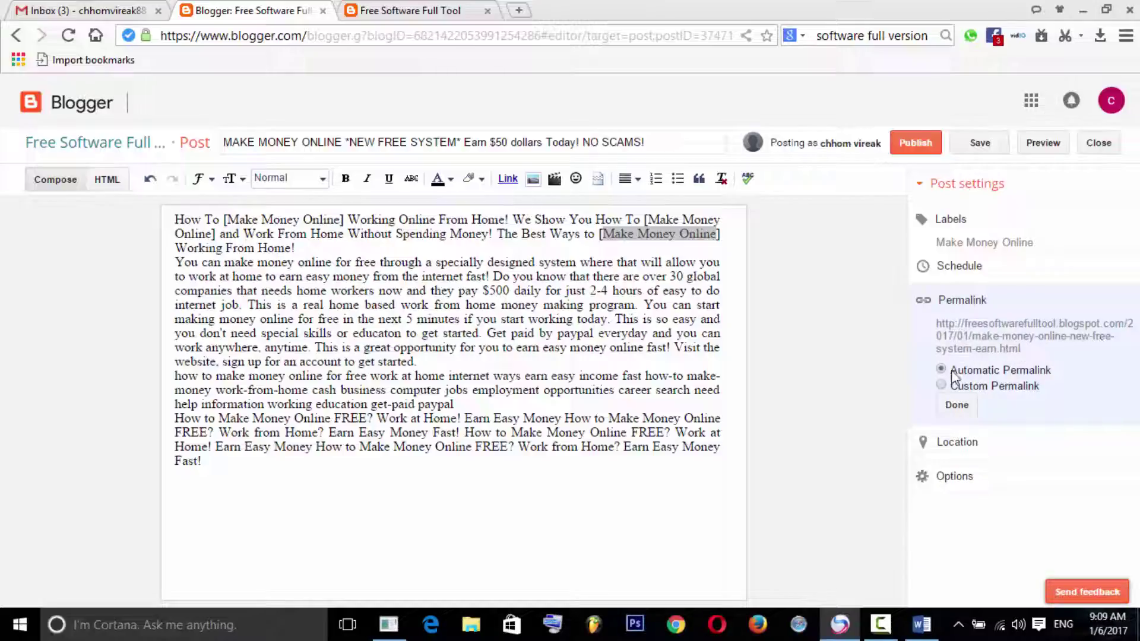
pyautogui.click(1002, 394)
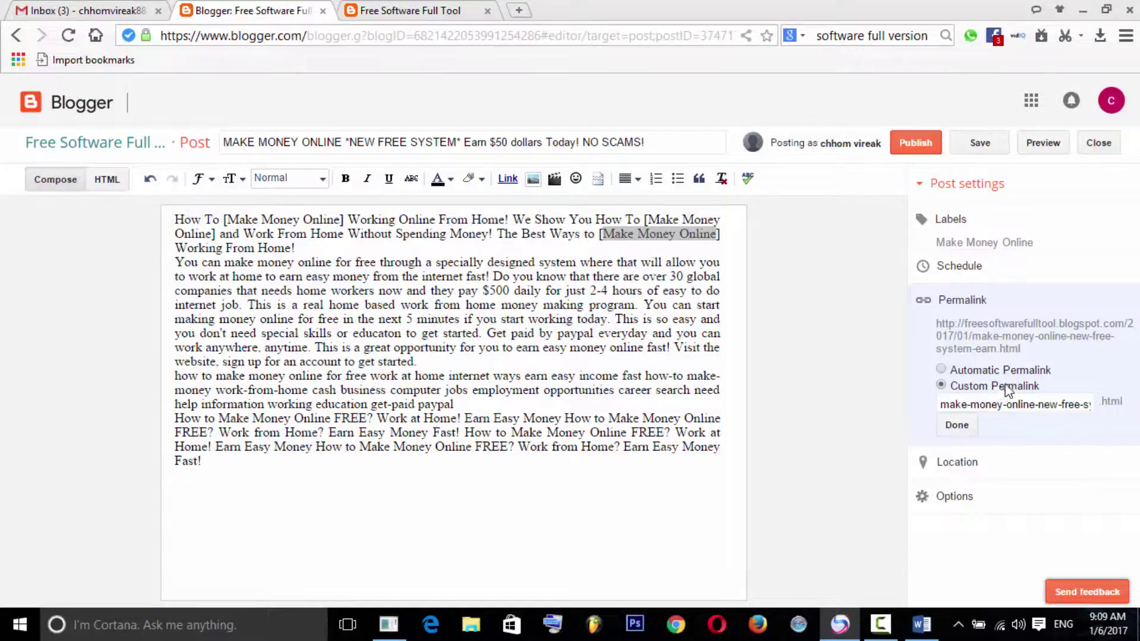
pyautogui.moveTo(1003, 404); pyautogui.dragTo(921, 404)
pyautogui.click(1054, 404)
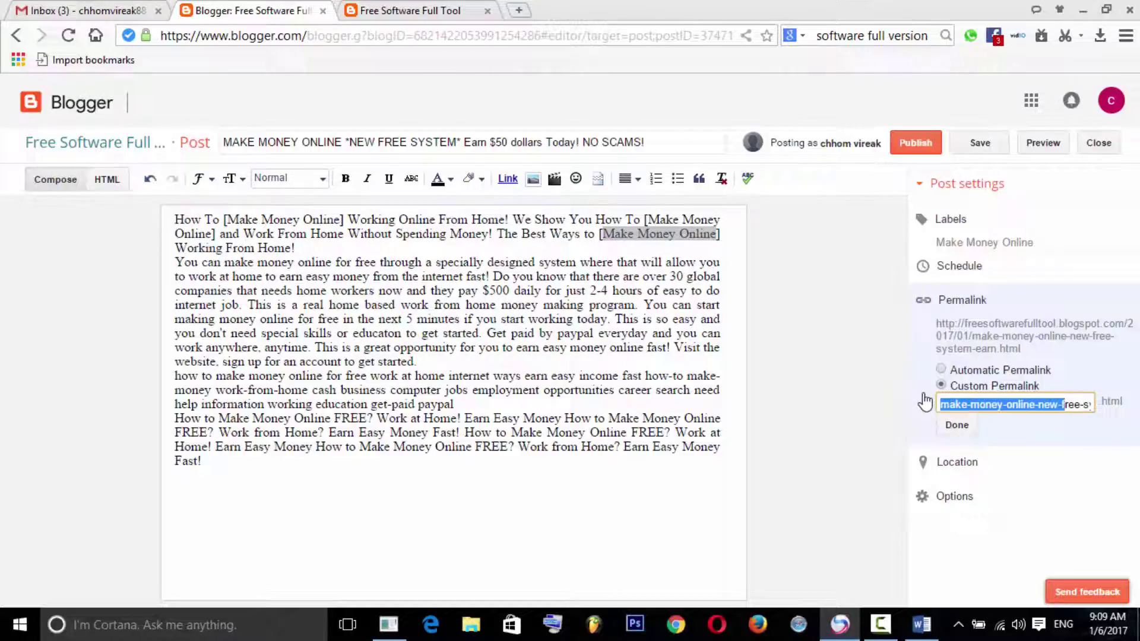
pyautogui.click(989, 371)
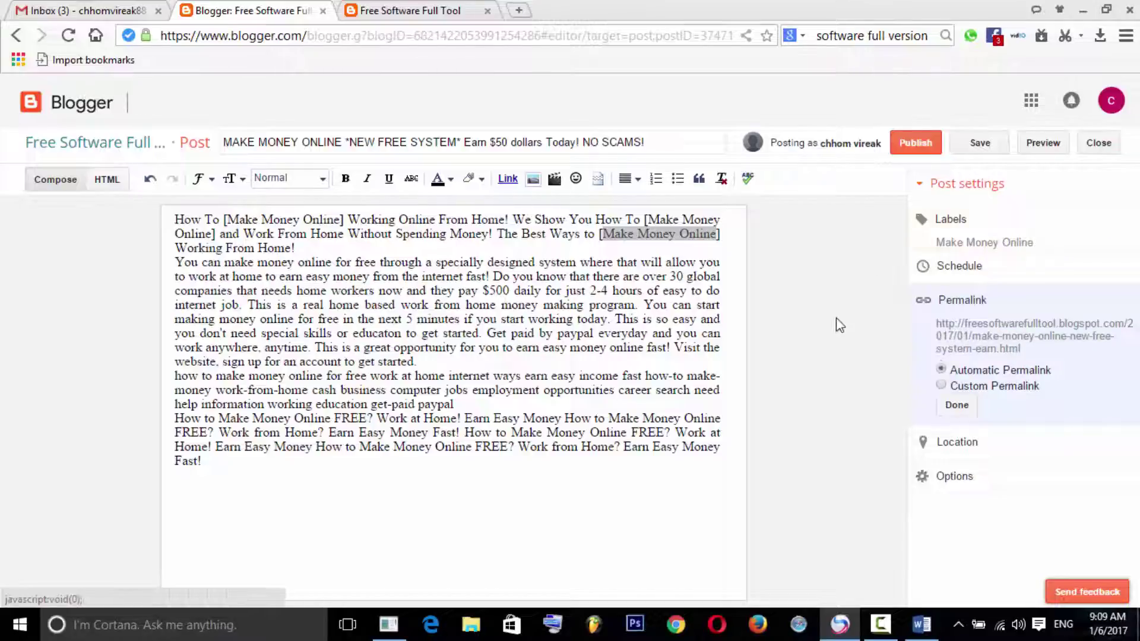
pyautogui.click(670, 233)
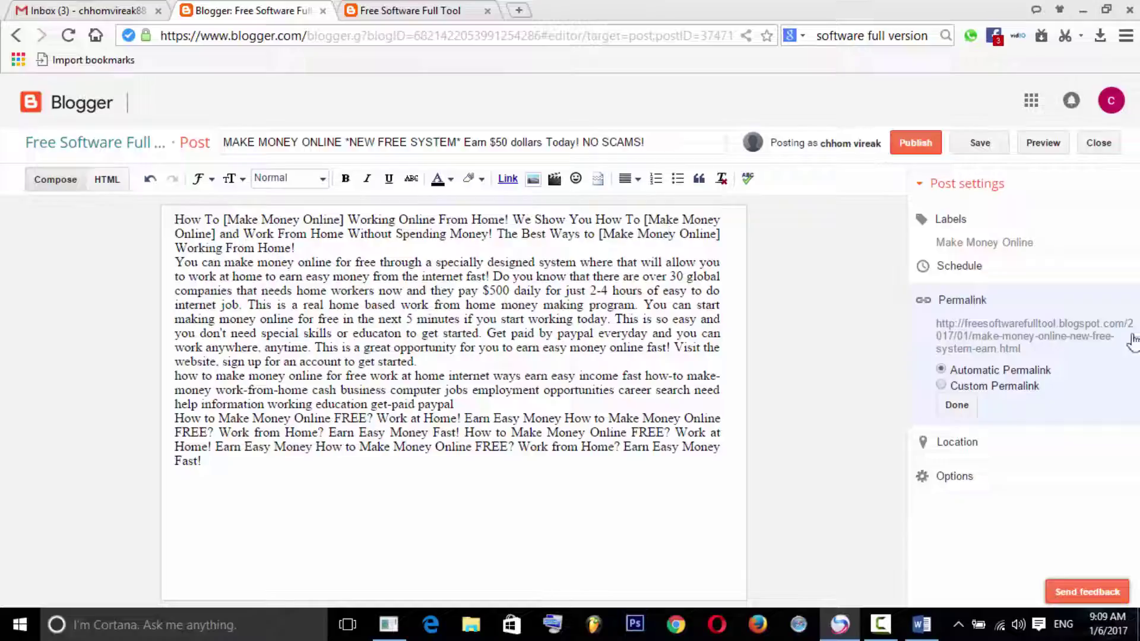
pyautogui.click(958, 405)
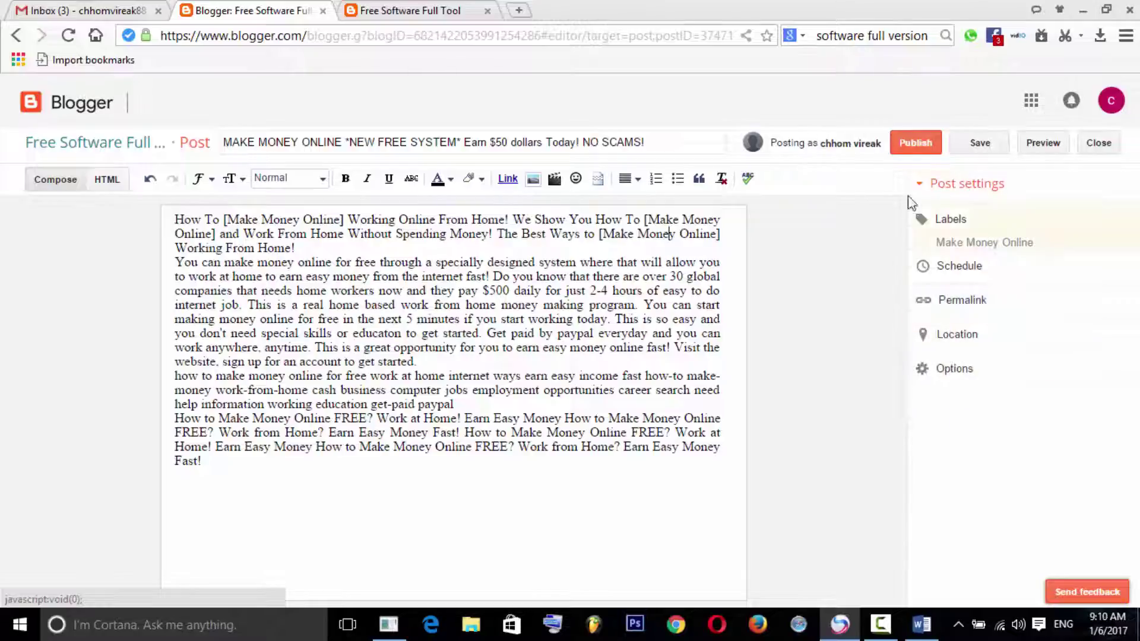
# - Publish the post and dismiss the offer to share it on Google+
pyautogui.click(914, 142)
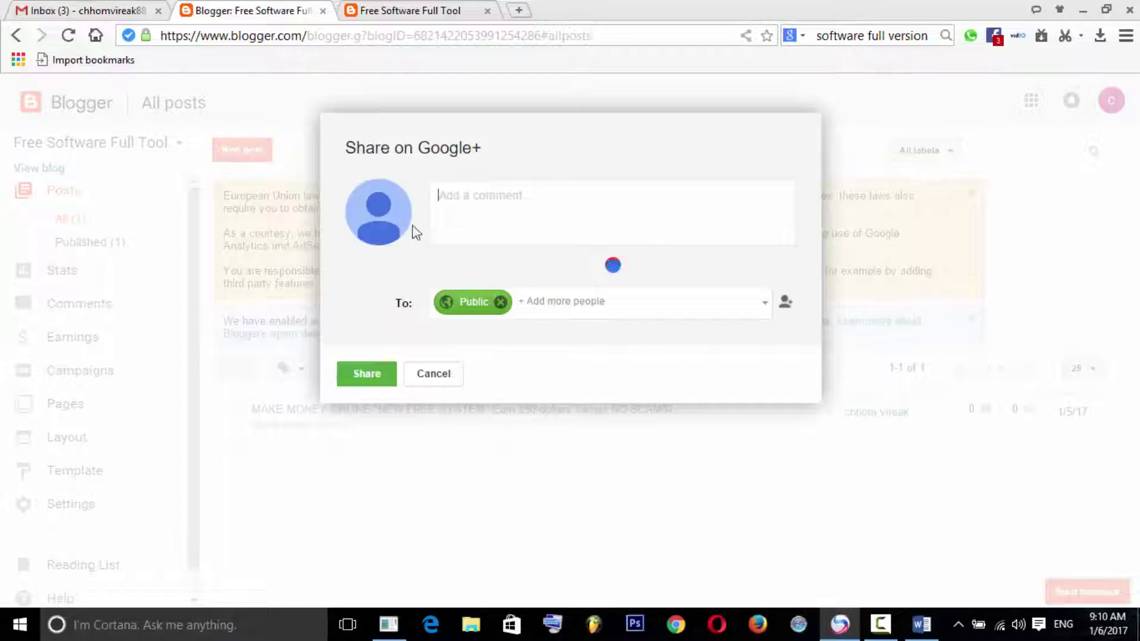
pyautogui.moveTo(416, 145)
pyautogui.mouseDown()
pyautogui.moveTo(612, 155)
pyautogui.moveTo(430, 145)
pyautogui.mouseUp()
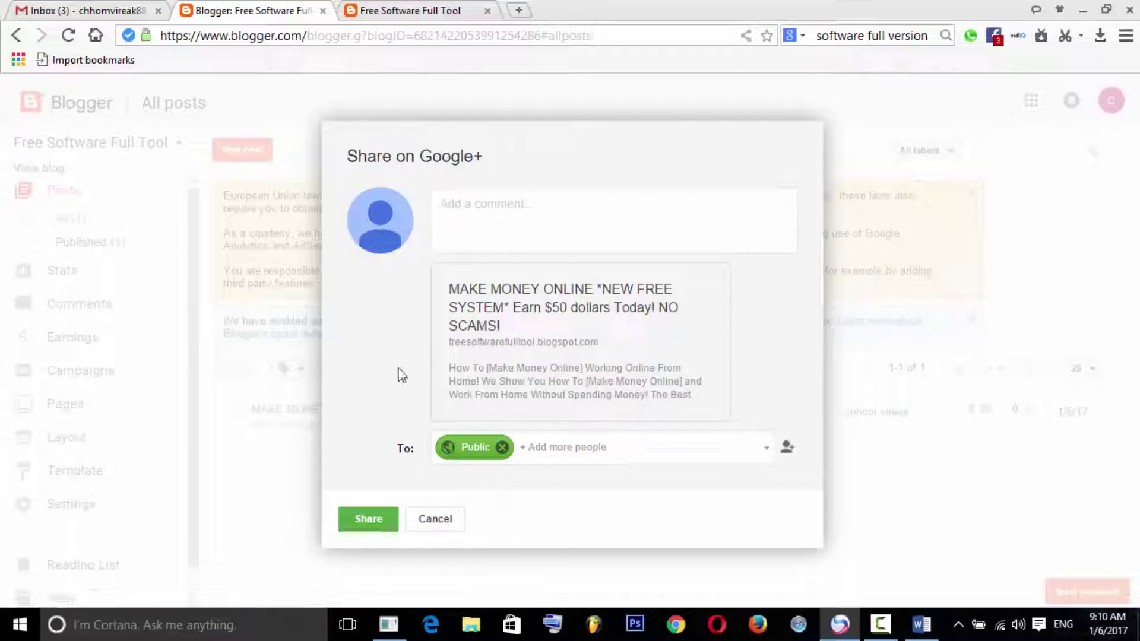
pyautogui.click(435, 523)
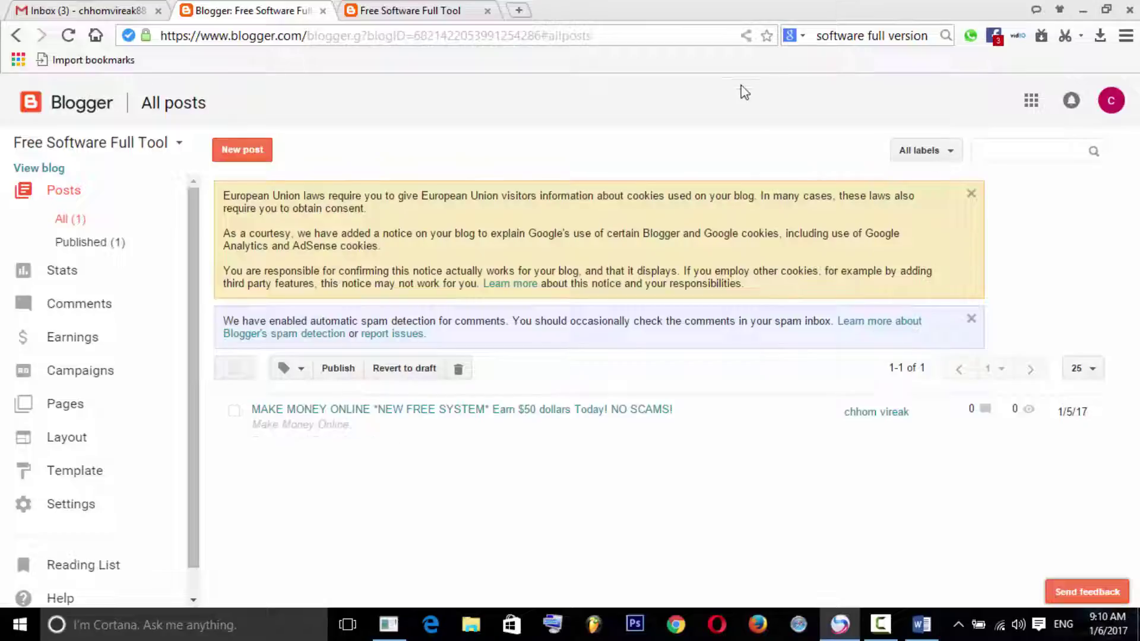
# - View the live blog, close its duplicate tab, and examine the blog title, published post, sidebar and footer
pyautogui.click(52, 172)
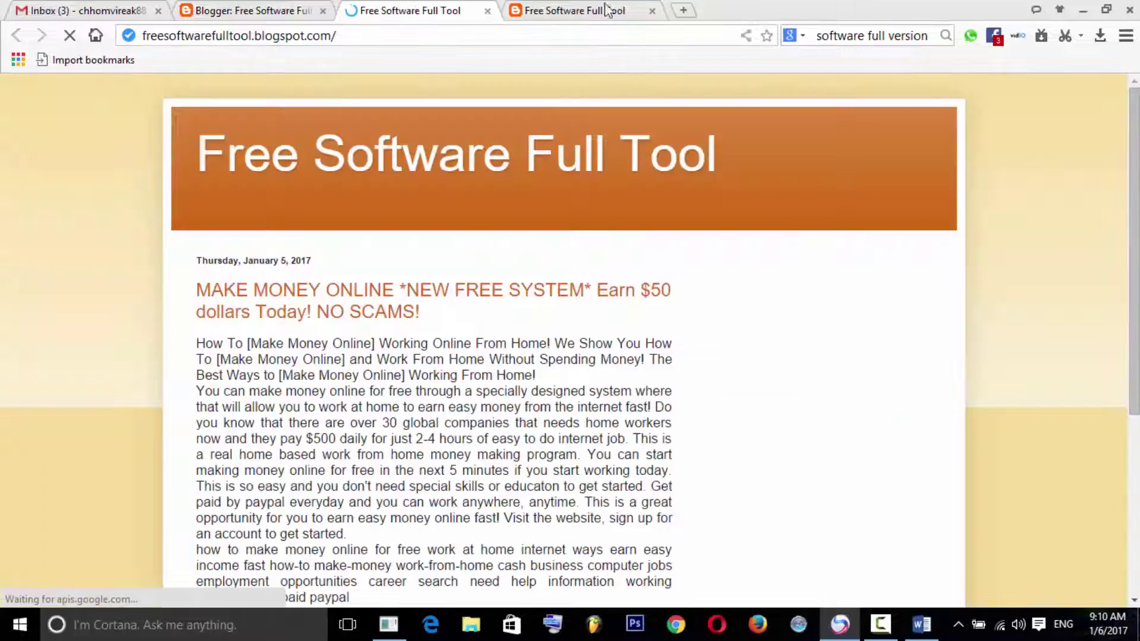
pyautogui.click(653, 12)
pyautogui.scroll(-6, 561, 250)
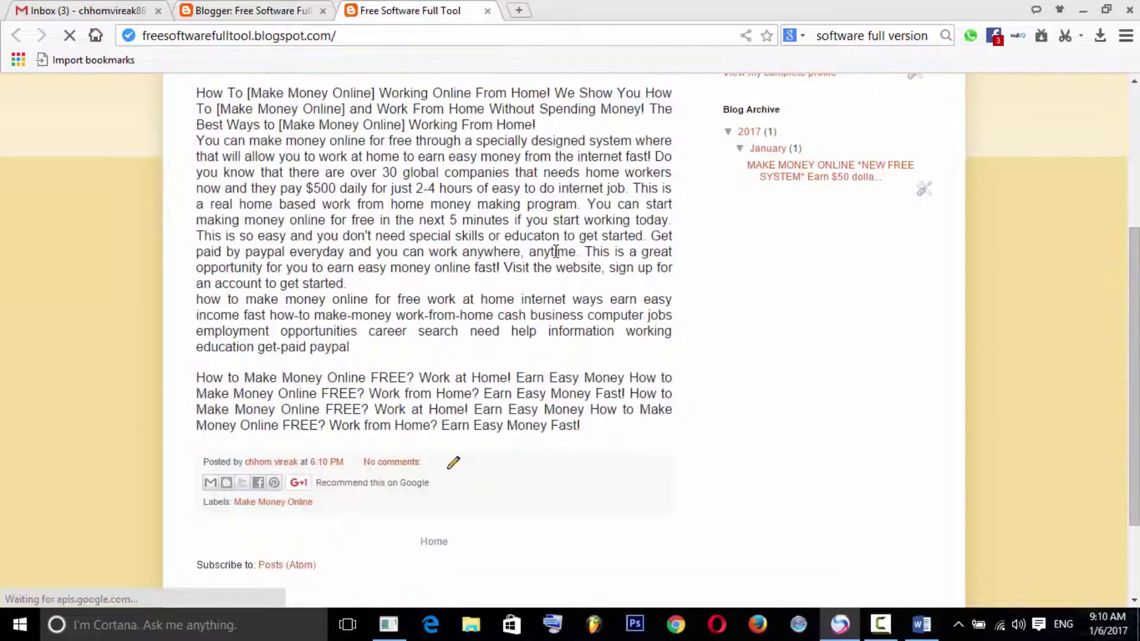
pyautogui.scroll(6, 555, 249)
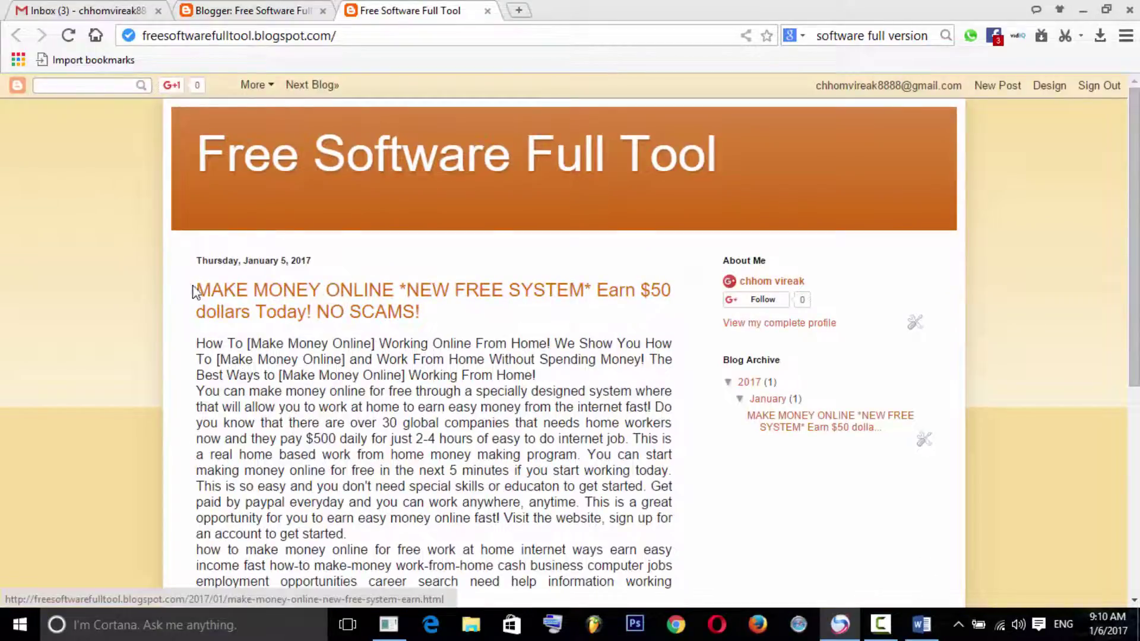
pyautogui.scroll(-7, 427, 279)
pyautogui.scroll(4, 451, 250)
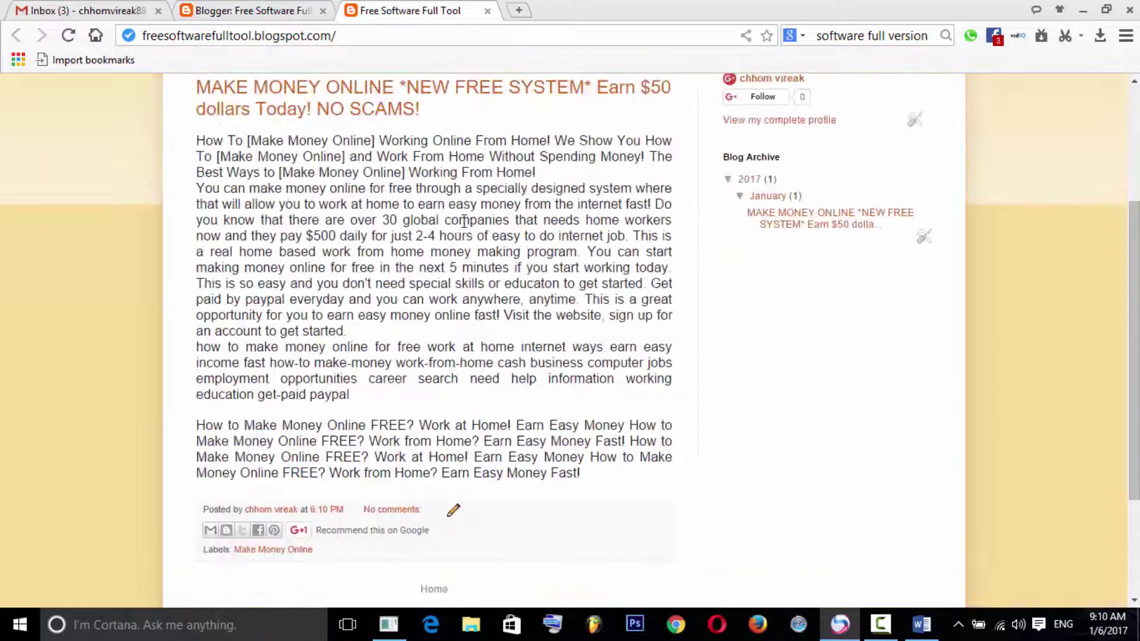
pyautogui.scroll(-2, 451, 250)
pyautogui.scroll(5, 451, 250)
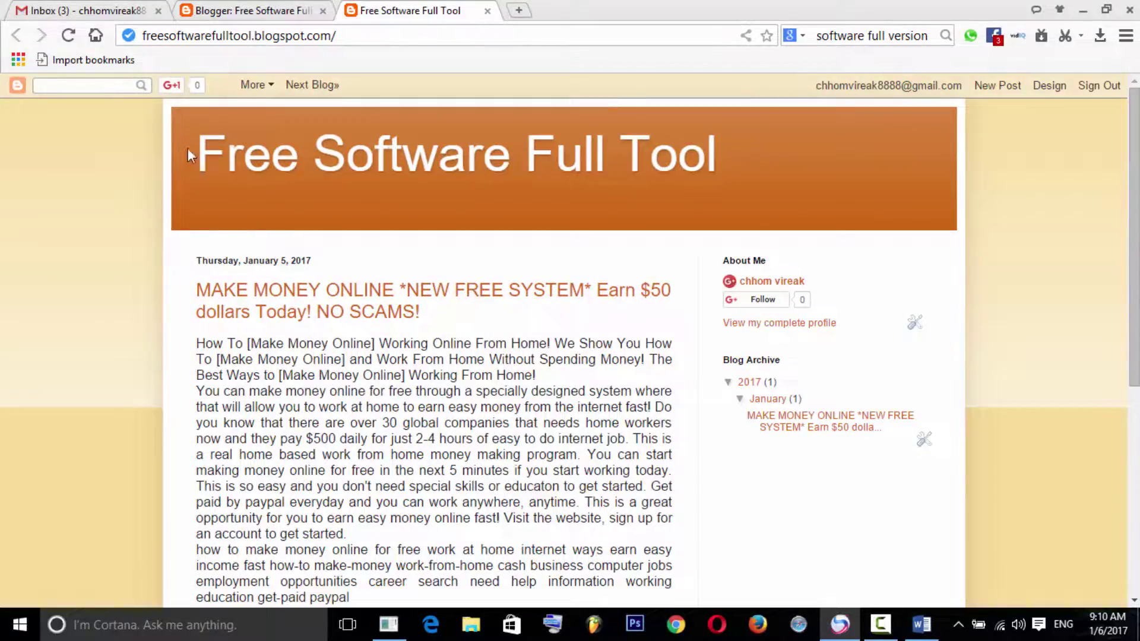
pyautogui.moveTo(188, 148); pyautogui.dragTo(683, 212)
pyautogui.click(679, 172)
pyautogui.scroll(-4, 515, 366)
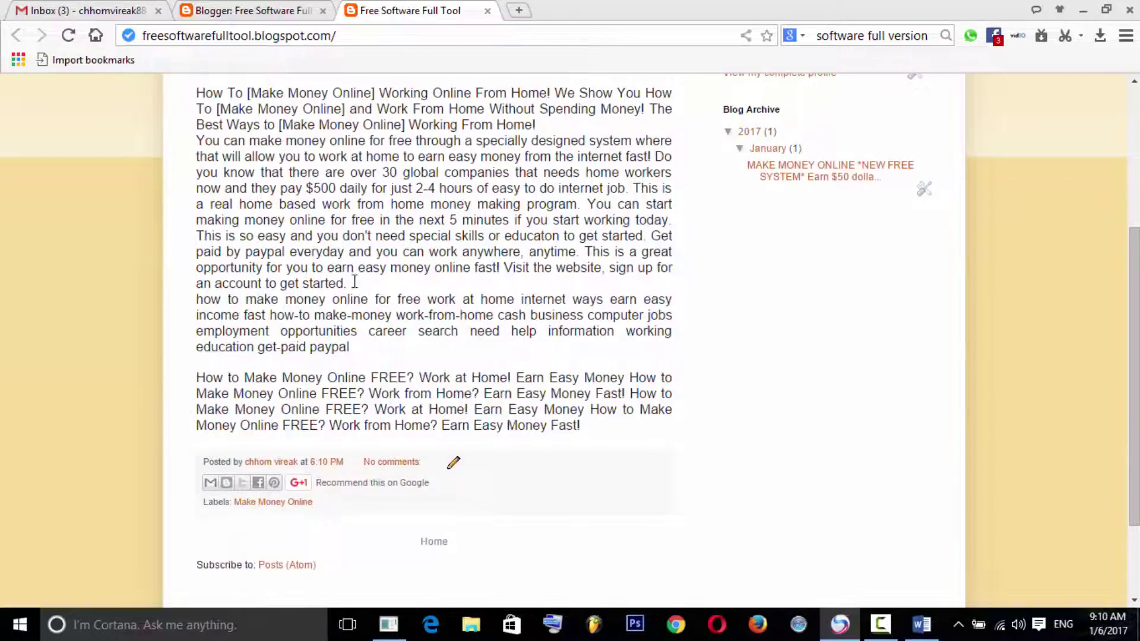
pyautogui.scroll(4, 355, 281)
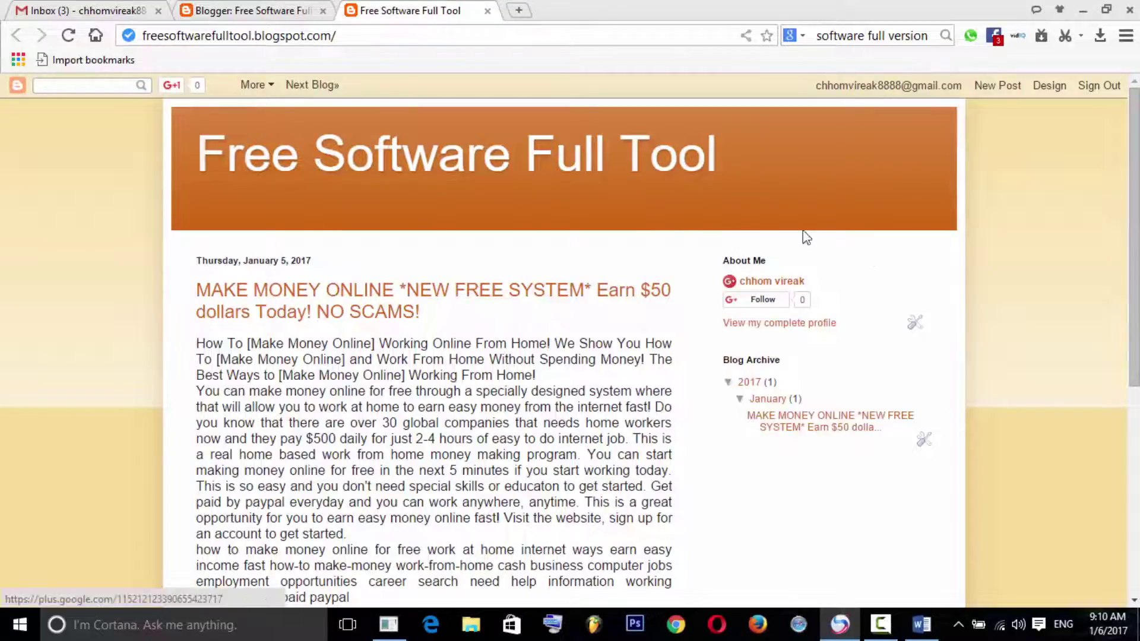
pyautogui.scroll(-5, 865, 168)
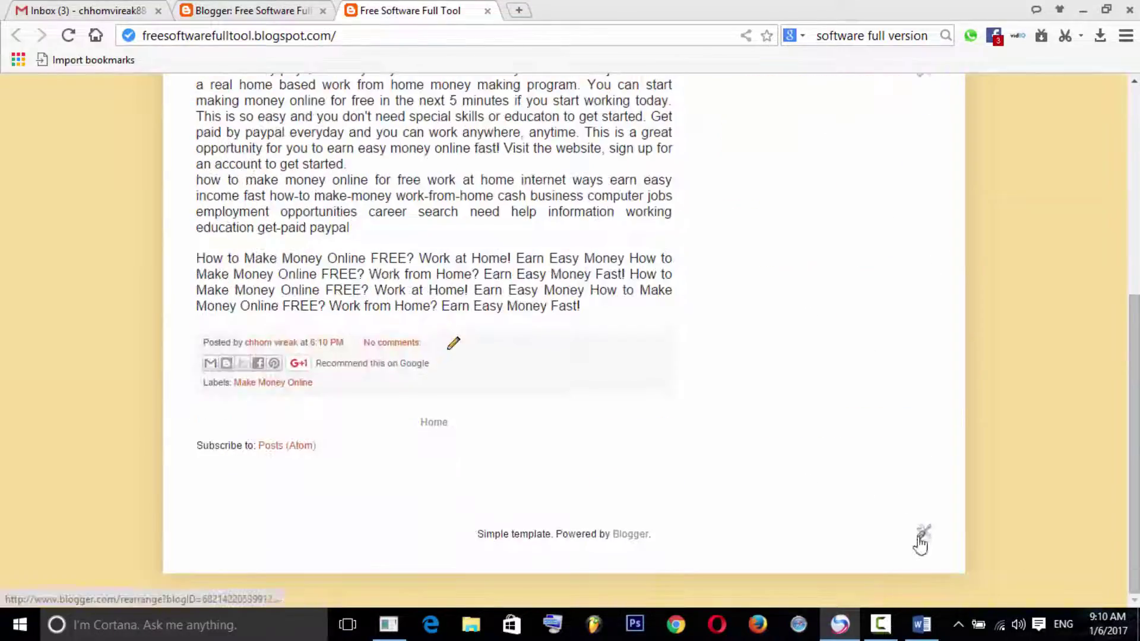
pyautogui.scroll(14, 772, 416)
# - Return to the blog's dashboard, open its Layout page and look over the gadget sections
pyautogui.click(282, 17)
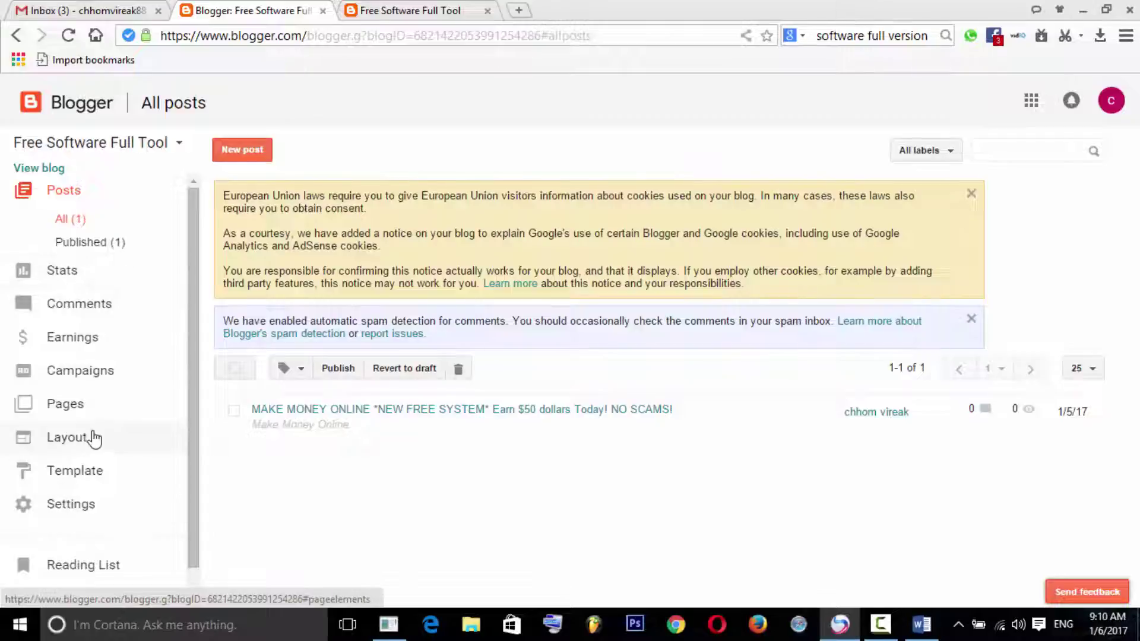
pyautogui.click(76, 444)
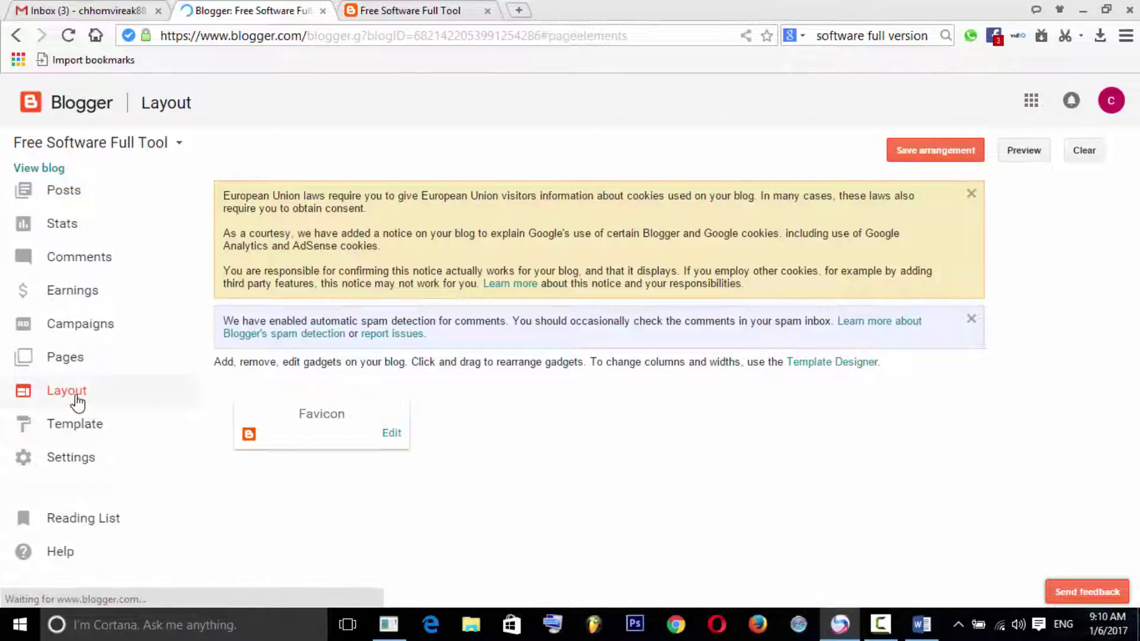
pyautogui.scroll(-8, 512, 301)
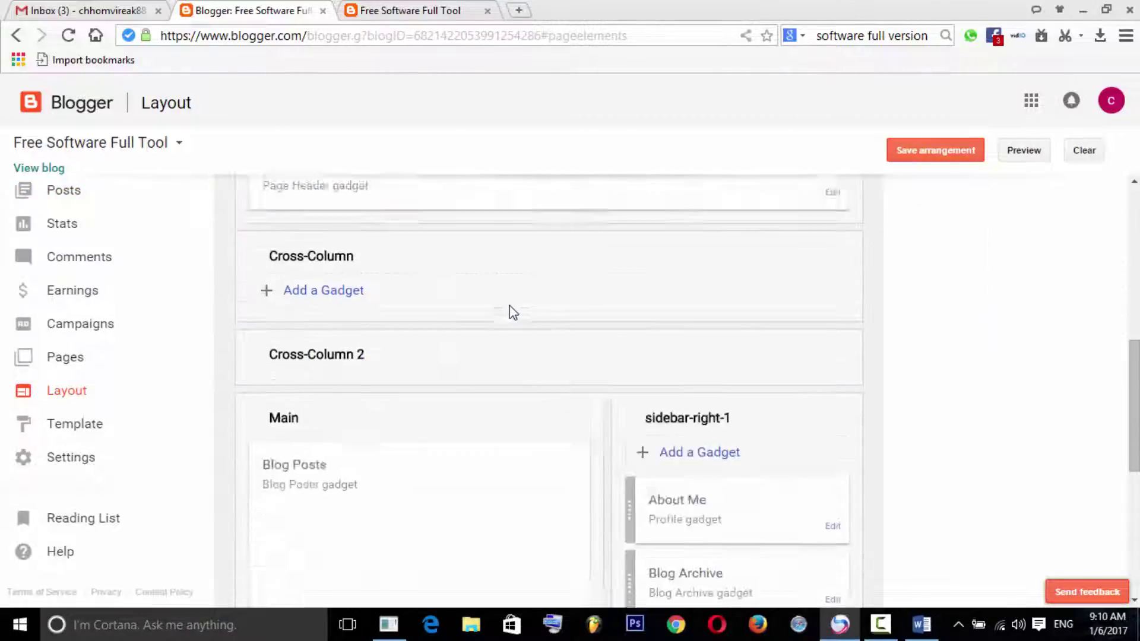
pyautogui.scroll(-5, 511, 307)
pyautogui.scroll(14, 475, 273)
# - Compare the live blog with the header, main and sidebar sections on the Layout page
pyautogui.click(378, 8)
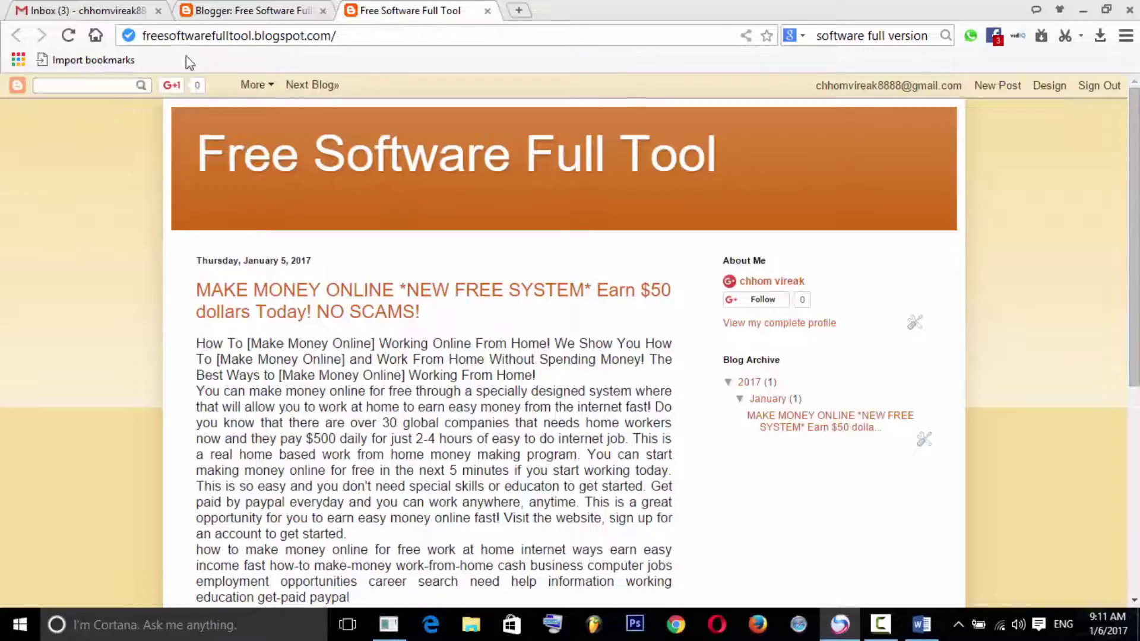
pyautogui.click(250, 10)
pyautogui.scroll(-6, 309, 282)
pyautogui.scroll(1, 310, 283)
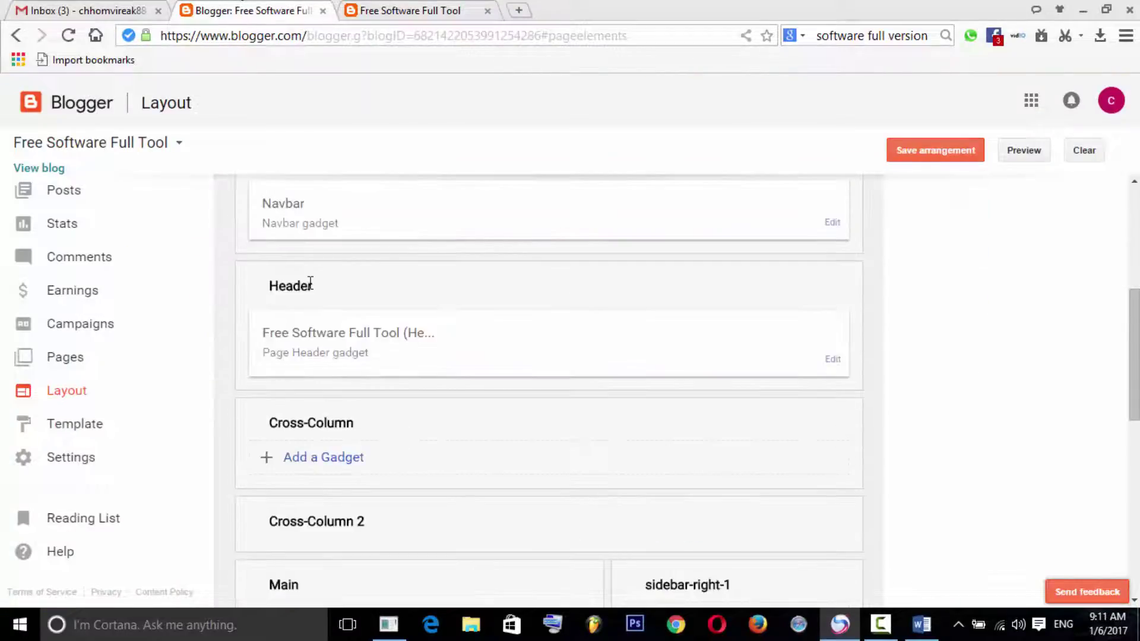
pyautogui.scroll(-9, 815, 374)
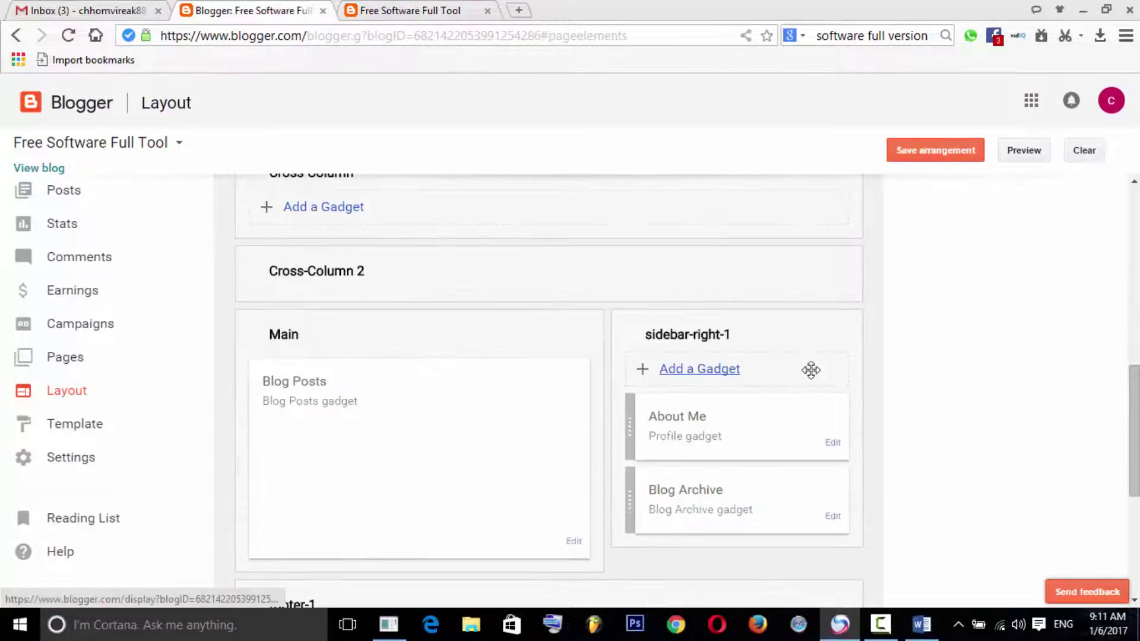
pyautogui.scroll(3, 731, 405)
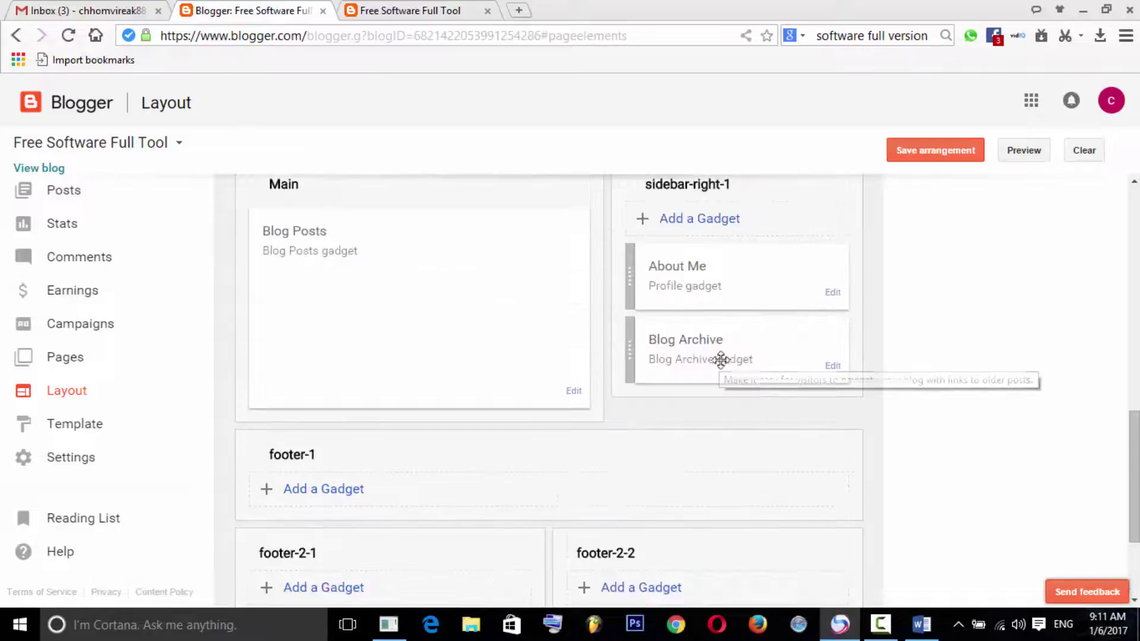
# - Open the Blog Archive gadget's configuration, close it without changes, and look over the layout sections again
pyautogui.click(830, 369)
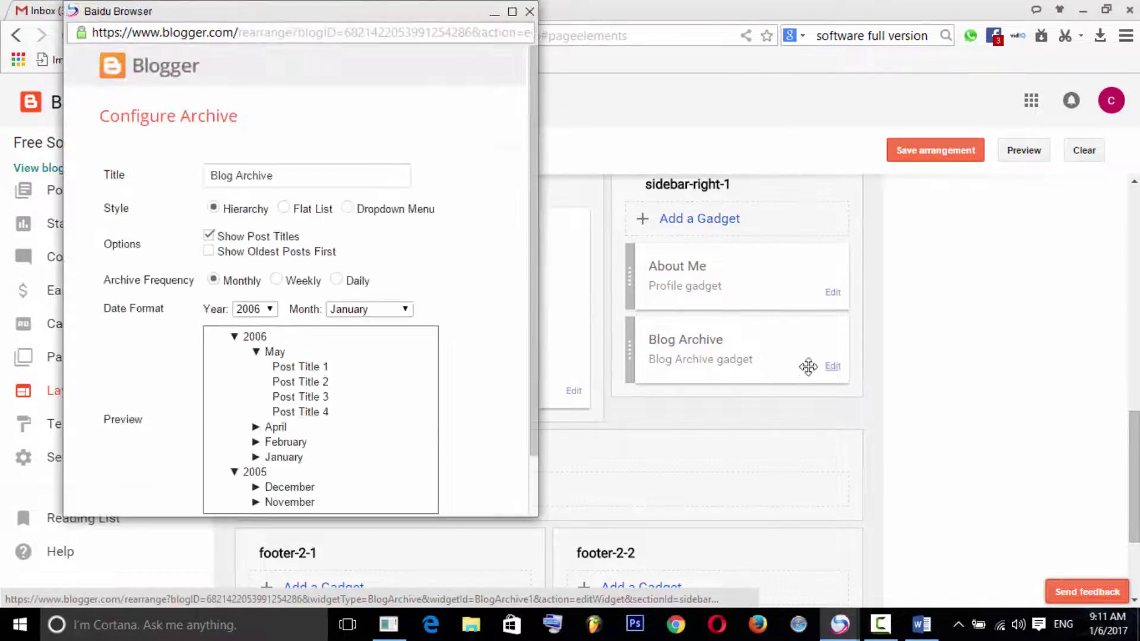
pyautogui.click(528, 12)
pyautogui.scroll(-3, 581, 321)
pyautogui.scroll(5, 522, 356)
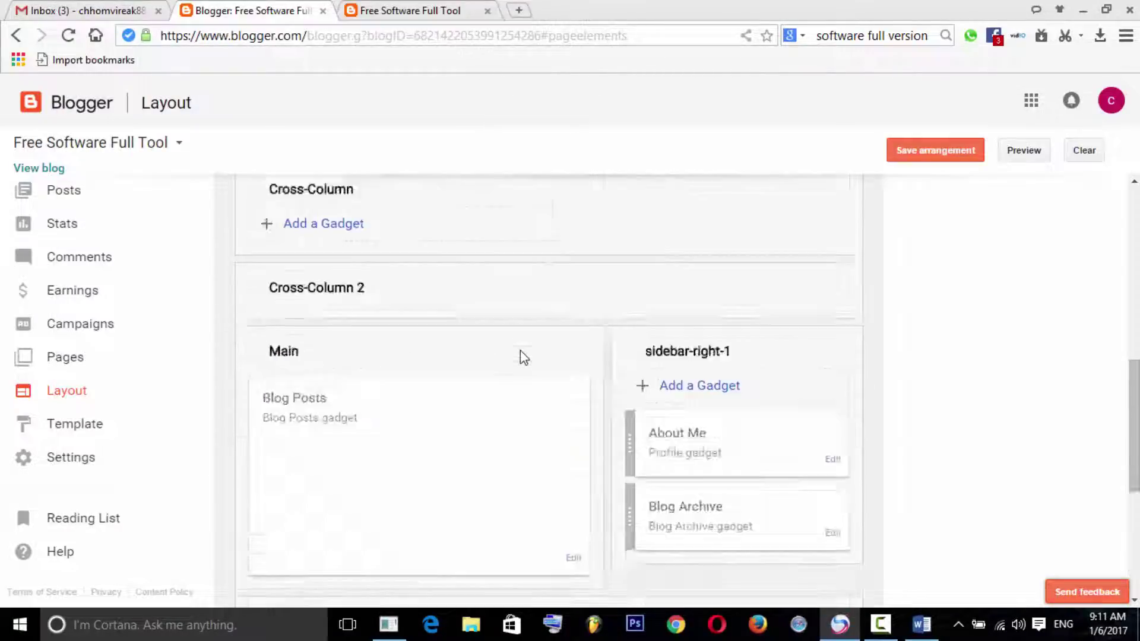
# - Open the Navbar gadget's configuration, review its style options and save the Navbar settings
pyautogui.scroll(5, 520, 357)
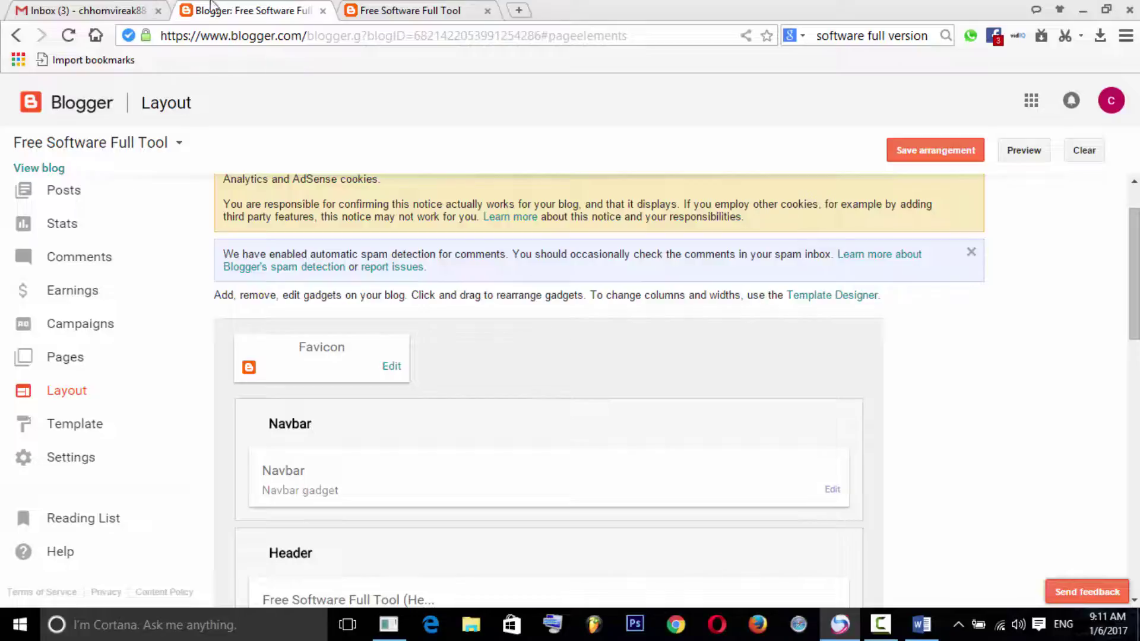
pyautogui.click(833, 489)
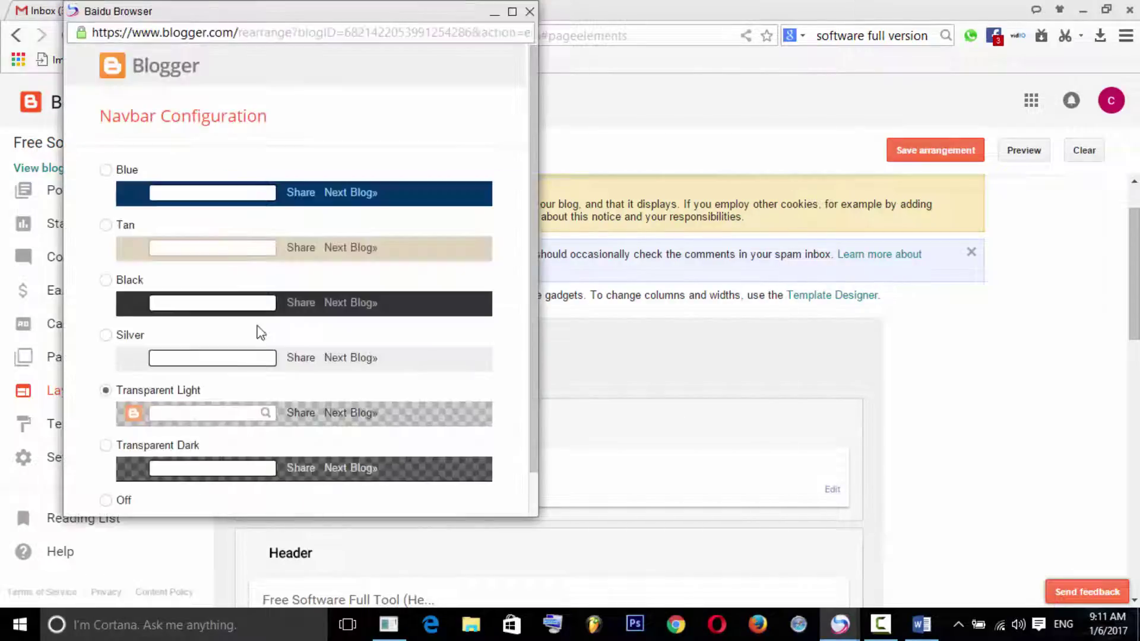
pyautogui.scroll(-1, 255, 321)
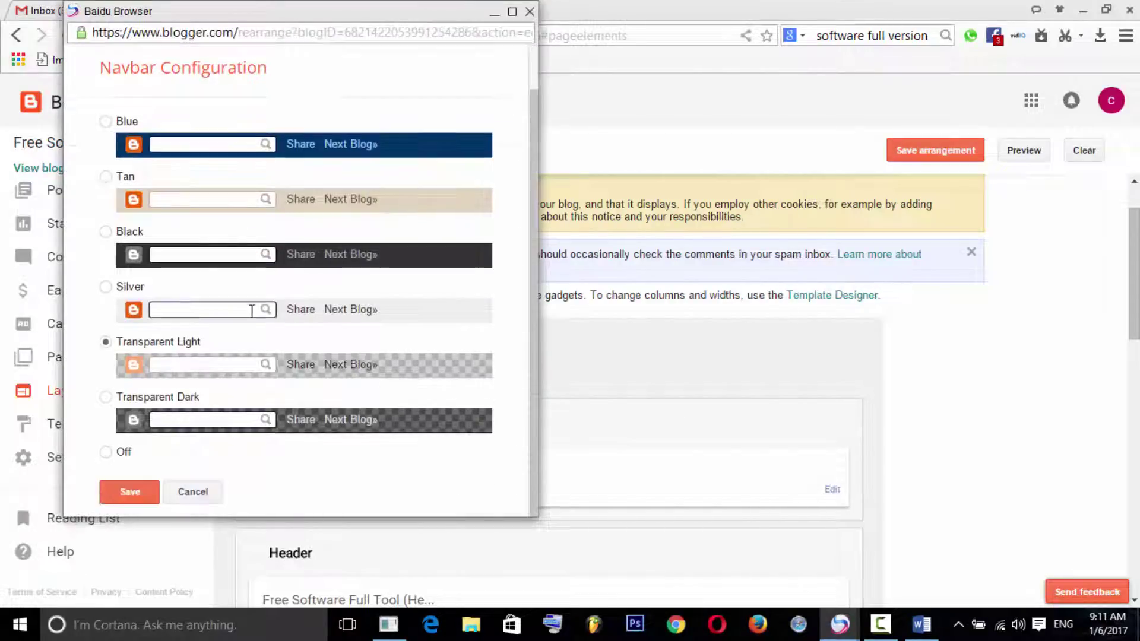
pyautogui.click(139, 487)
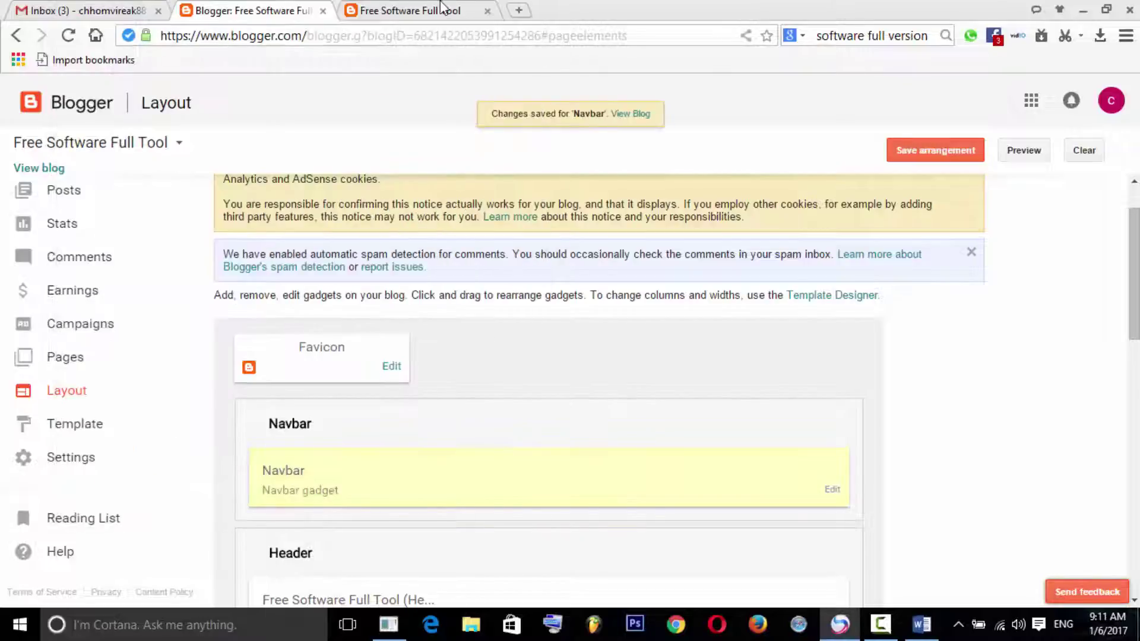
# - Reload the live blog and examine the area above the header, the post and the sidebar against the Layout page
pyautogui.click(440, 8)
pyautogui.rightClick(112, 277)
pyautogui.click(190, 323)
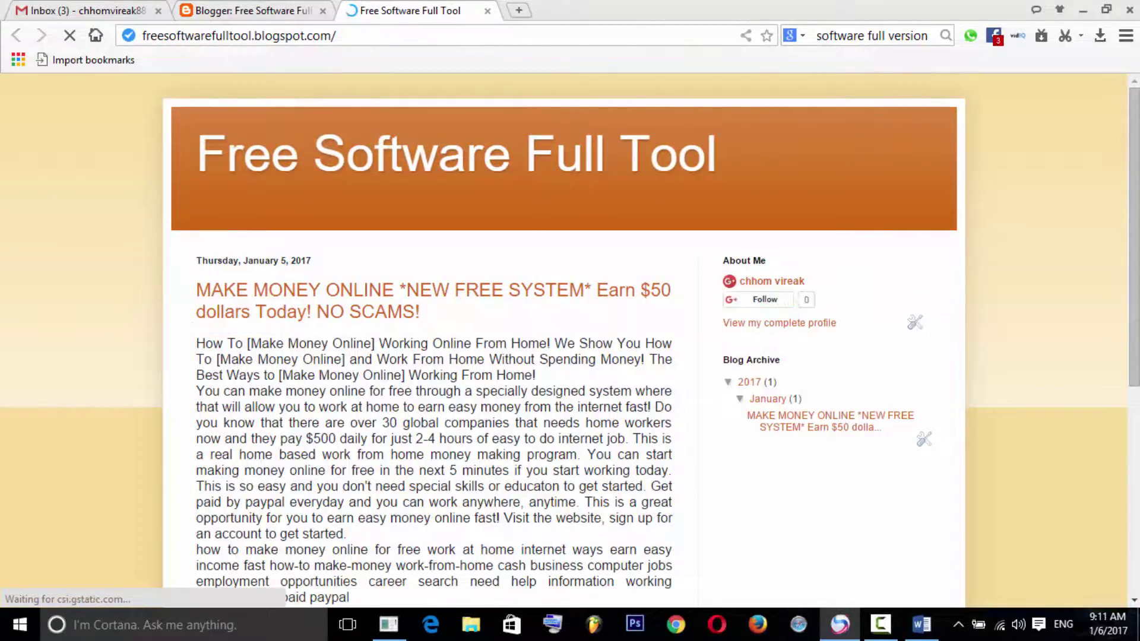
pyautogui.tripleClick(558, 101)
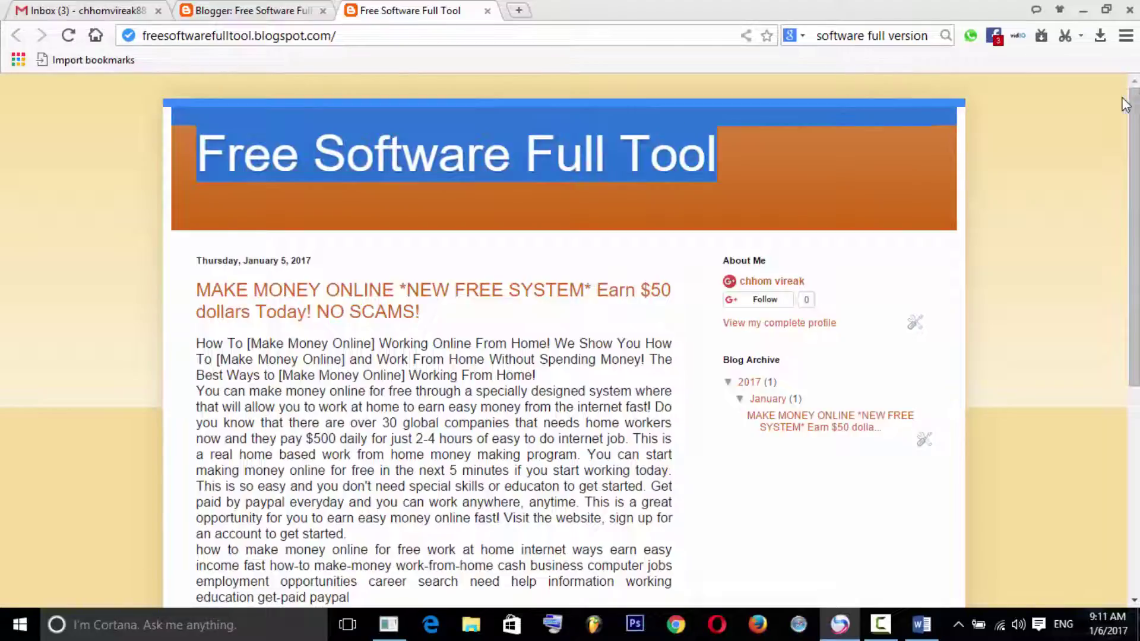
pyautogui.click(828, 122)
pyautogui.click(258, 7)
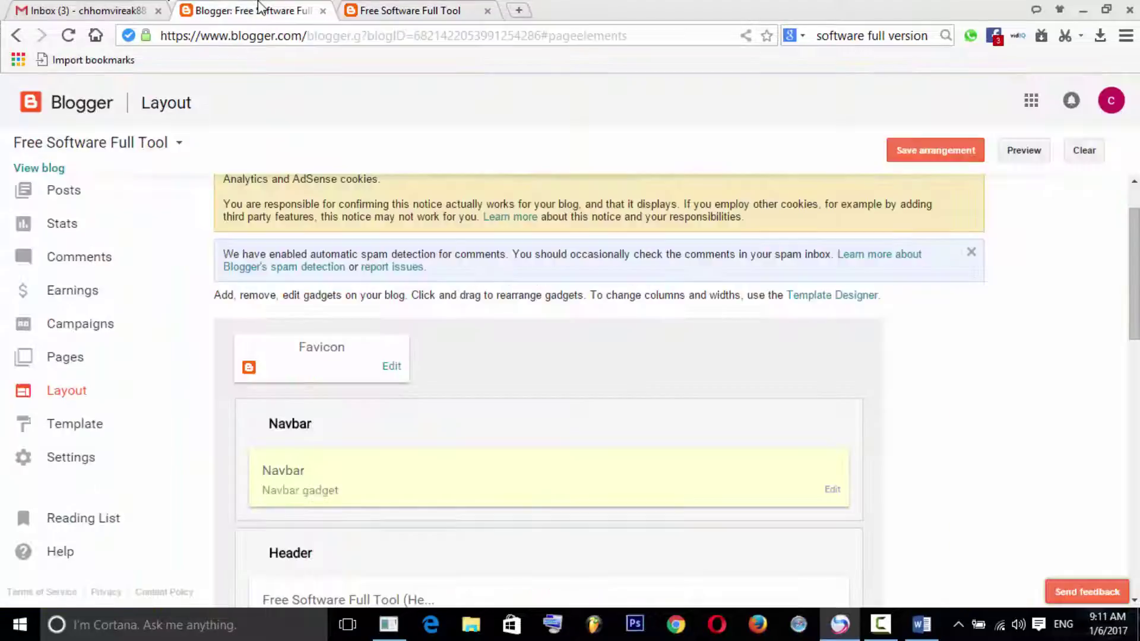
pyautogui.click(401, 10)
pyautogui.scroll(-3, 689, 246)
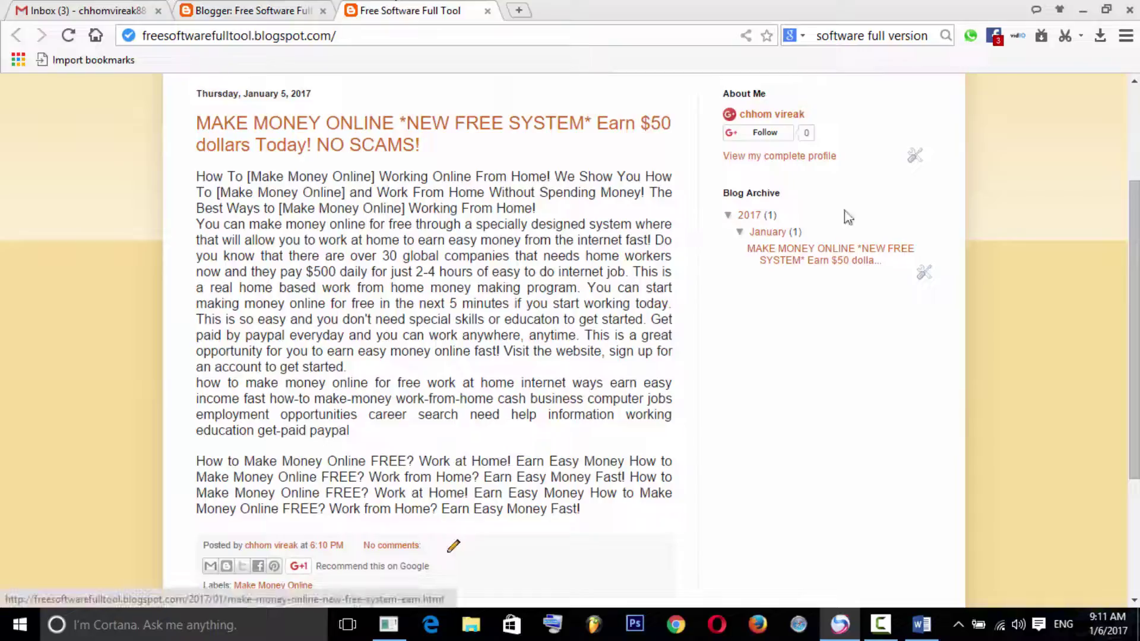
# - Remove the Blog Archive gadget from the sidebar-right-1 section of the layout and confirm its removal
pyautogui.click(249, 9)
pyautogui.scroll(-5, 859, 389)
pyautogui.scroll(-4, 859, 389)
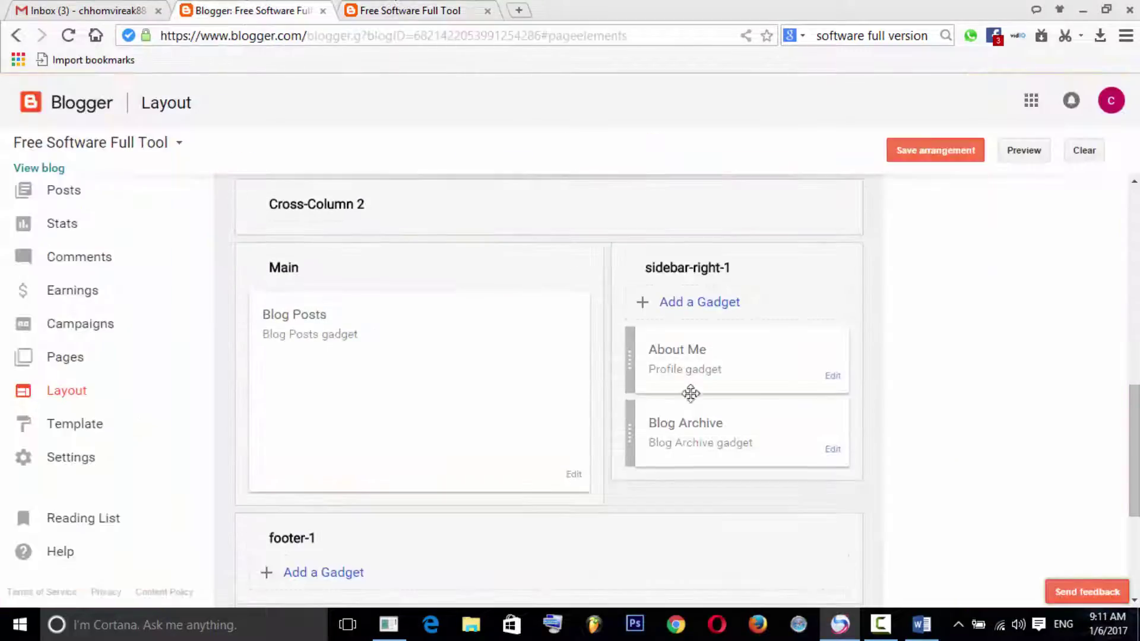
pyautogui.click(831, 449)
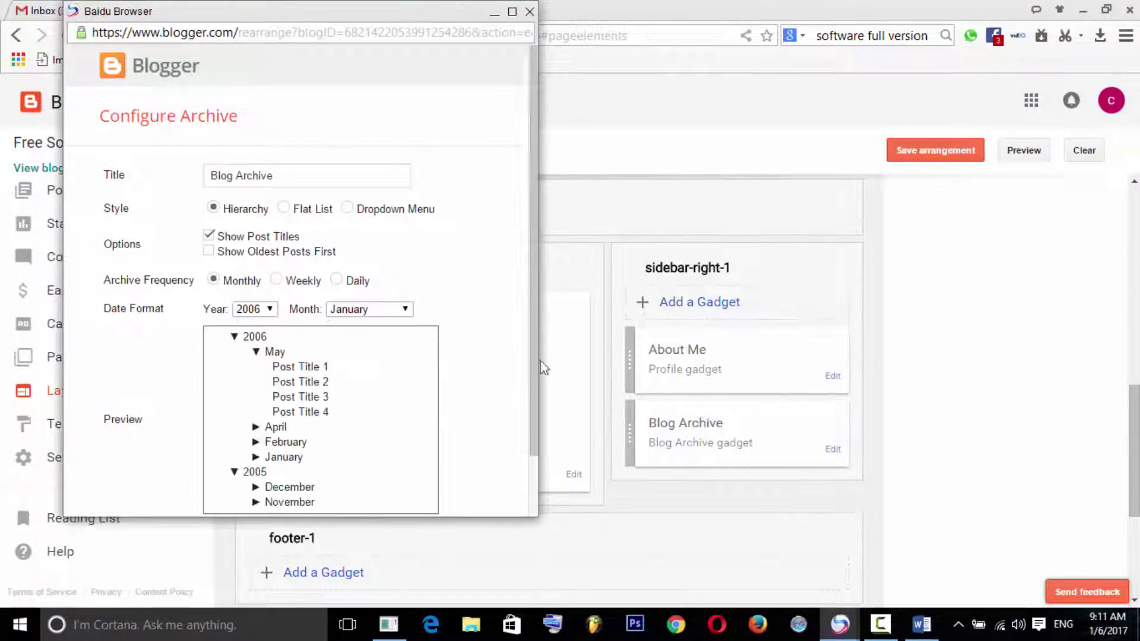
pyautogui.scroll(-2, 364, 491)
pyautogui.click(257, 477)
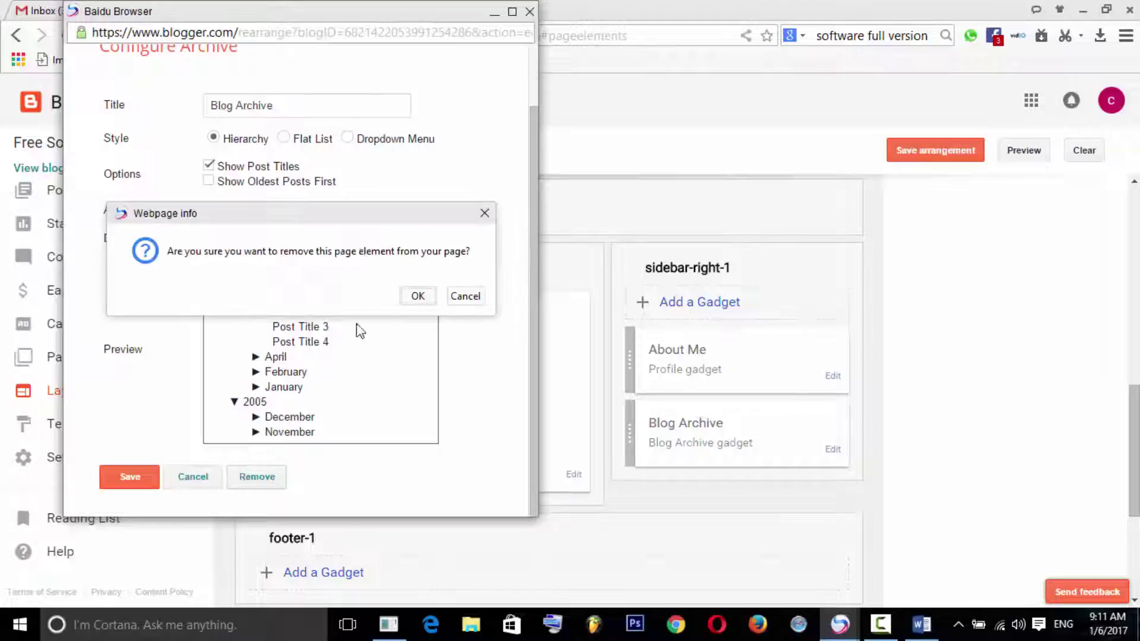
pyautogui.click(419, 296)
# - Check the live blog's footer and inspect the Attribution gadget's optional Copyright setting, closing its configuration without changes
pyautogui.click(410, 10)
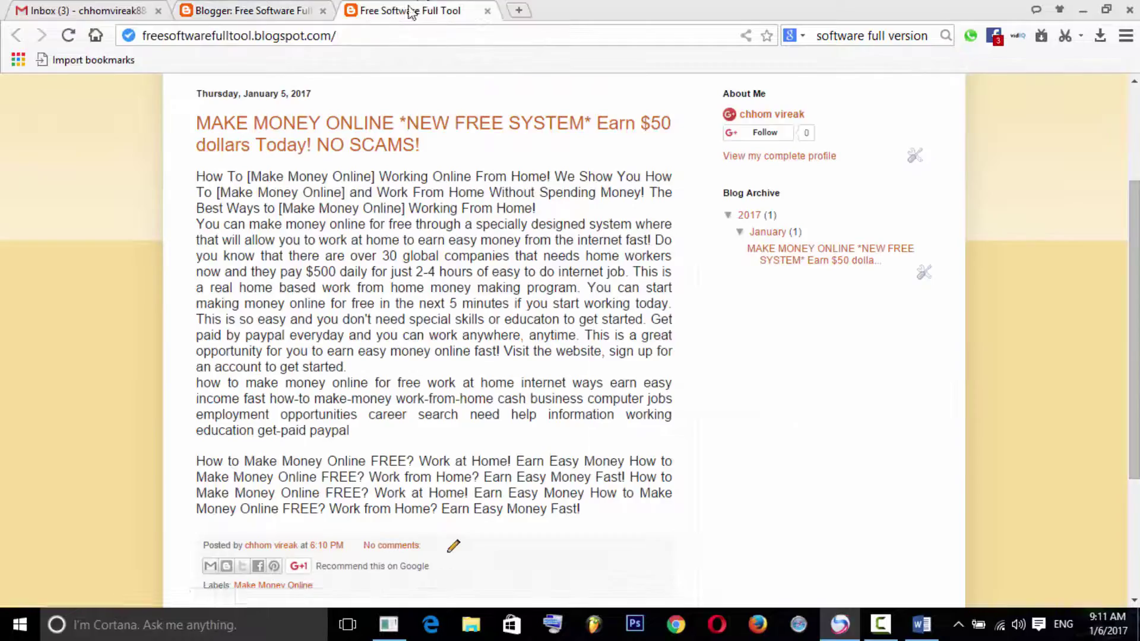
pyautogui.scroll(-3, 767, 237)
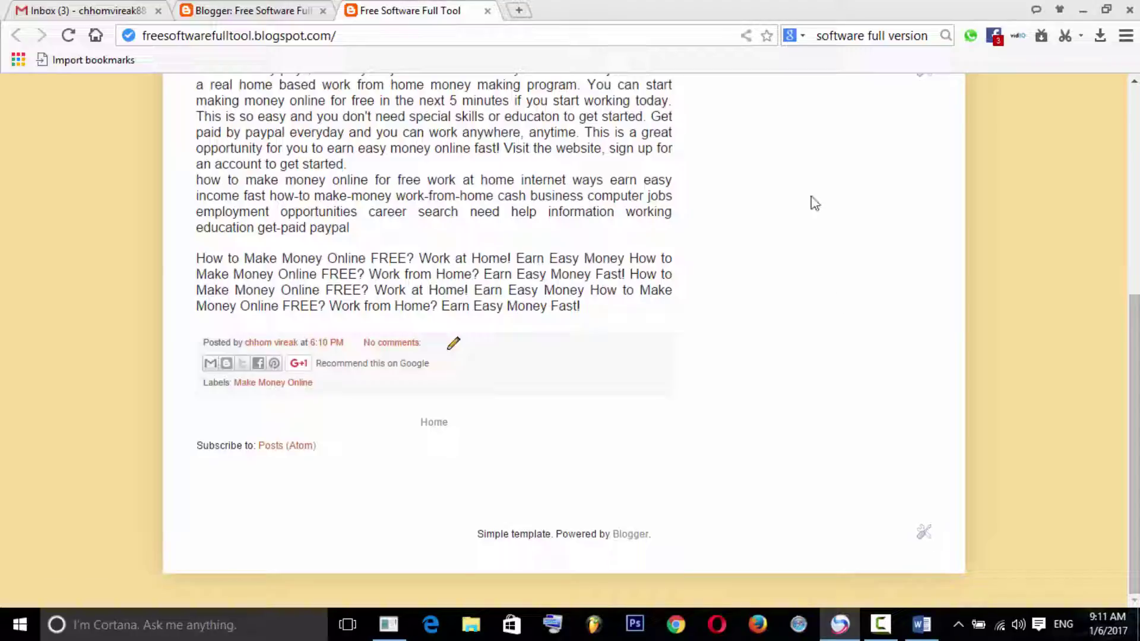
pyautogui.click(300, 9)
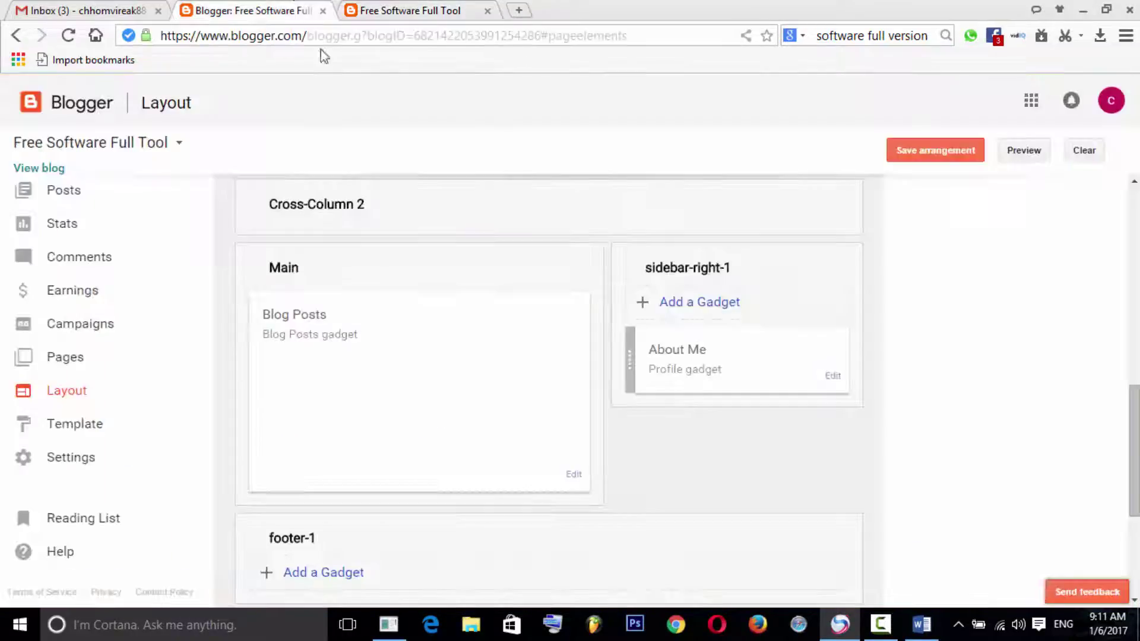
pyautogui.scroll(-4, 613, 490)
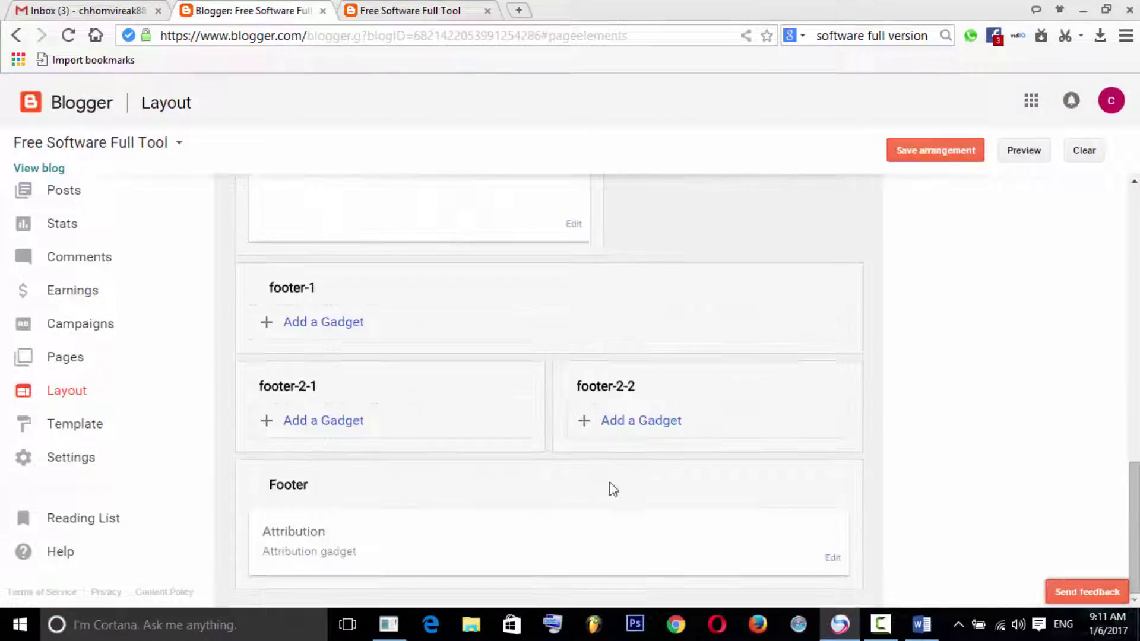
pyautogui.click(832, 558)
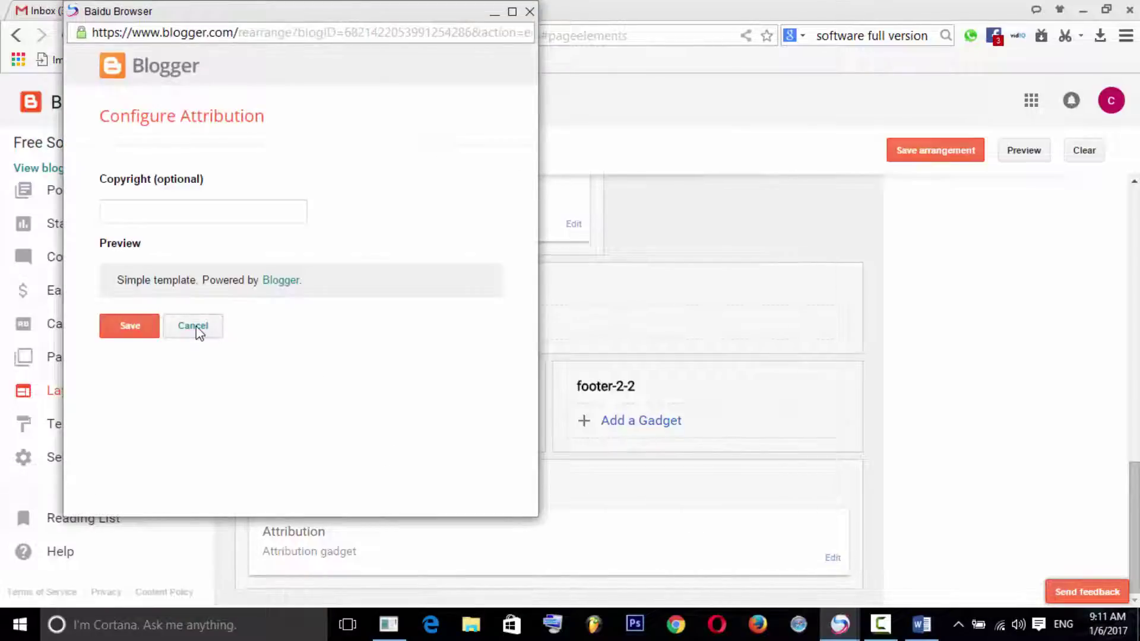
pyautogui.click(196, 326)
pyautogui.click(831, 560)
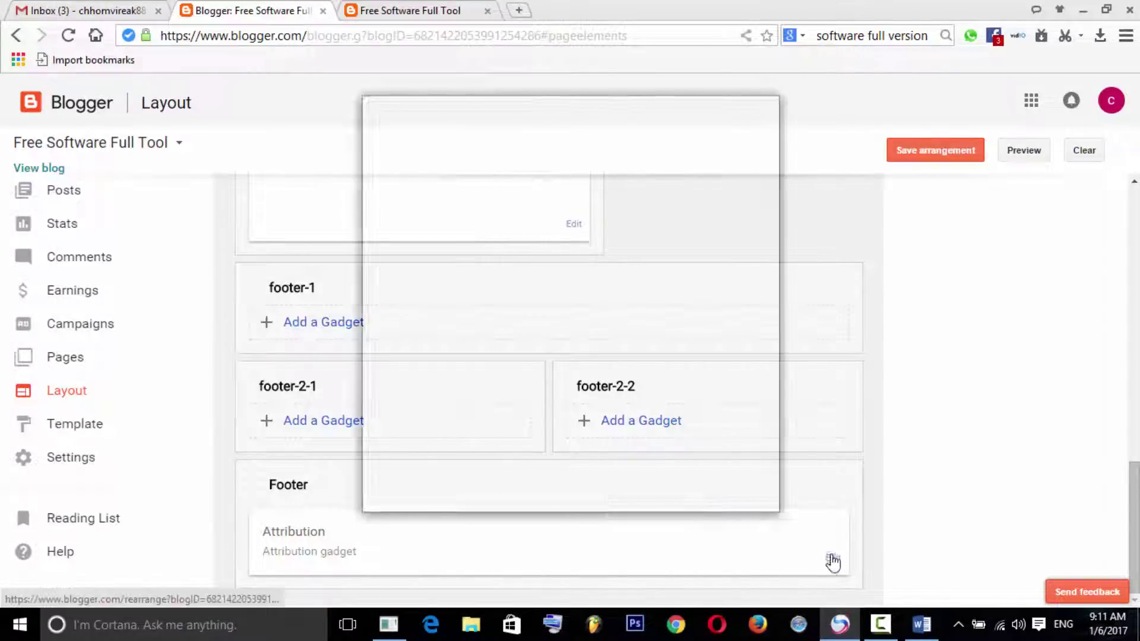
pyautogui.click(126, 223)
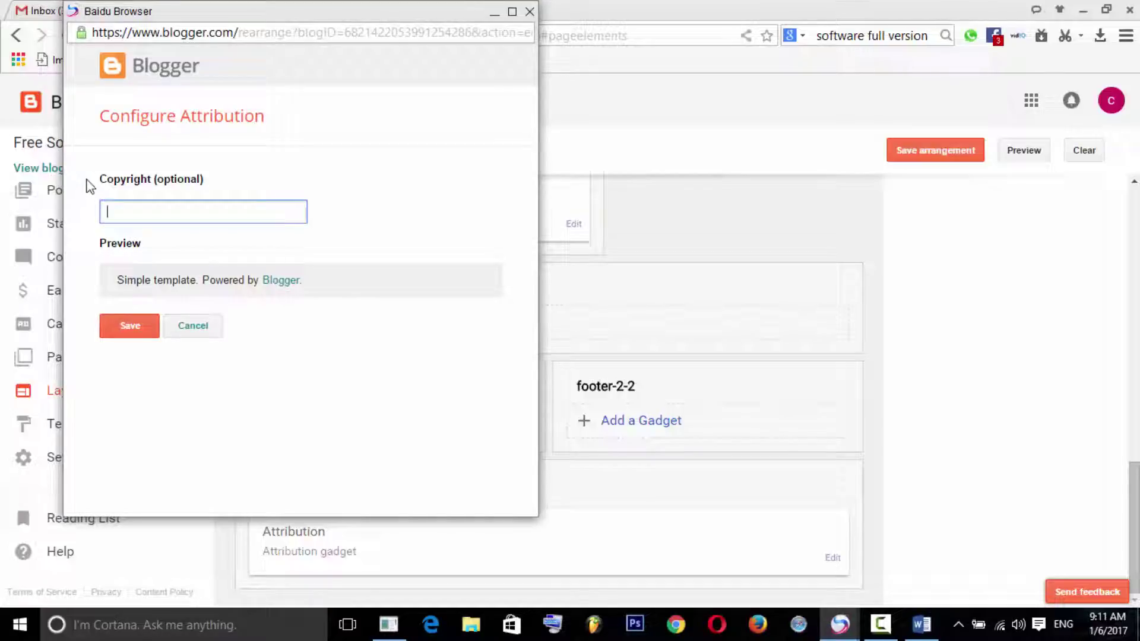
pyautogui.moveTo(87, 181); pyautogui.dragTo(234, 178)
pyautogui.click(193, 174)
pyautogui.click(200, 338)
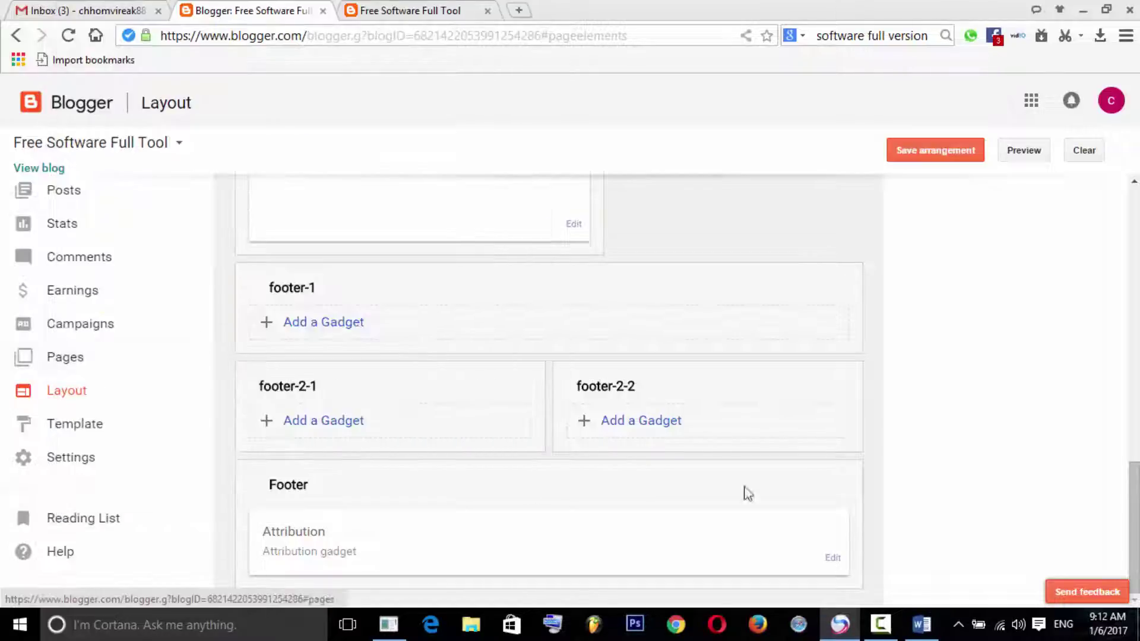
# - Save the layout arrangement and reload the live blog to look over its sidebar and footer
pyautogui.scroll(10, 837, 275)
pyautogui.click(939, 155)
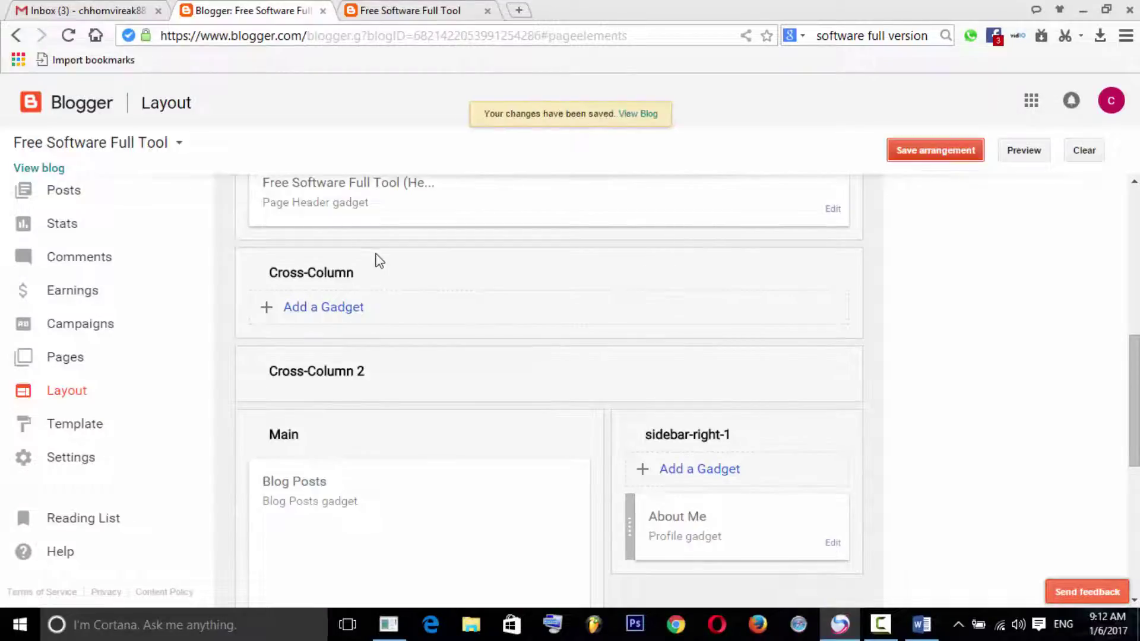
pyautogui.click(410, 10)
pyautogui.rightClick(194, 274)
pyautogui.click(239, 308)
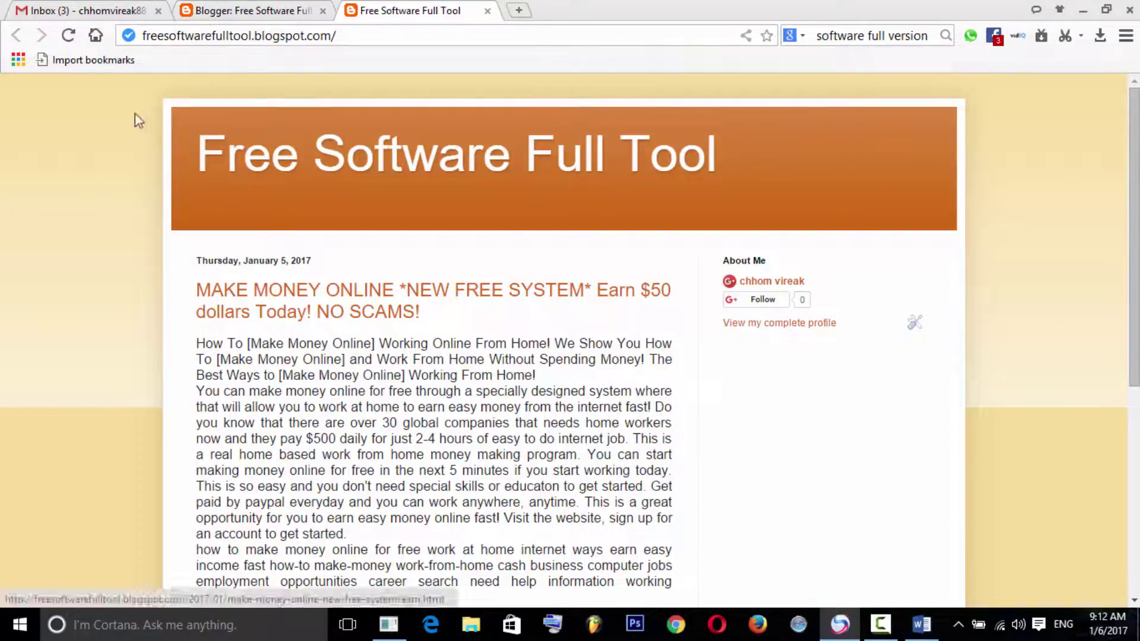
pyautogui.scroll(-6, 415, 310)
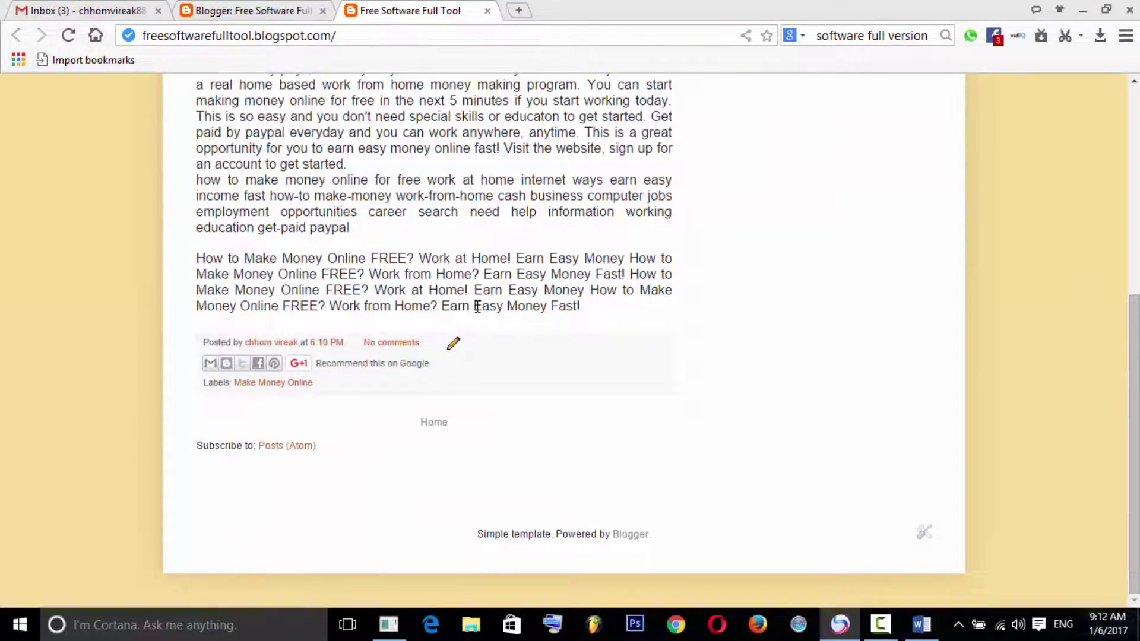
pyautogui.scroll(6, 477, 307)
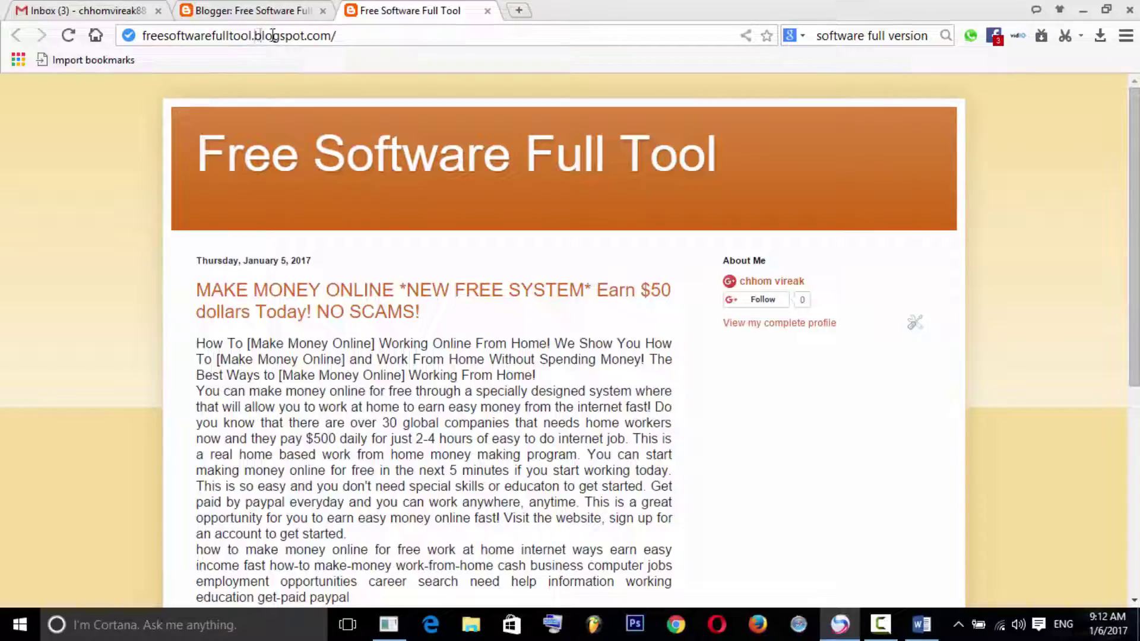
# - Copy "blogspot" from the blog's address and run a Google search for "blogspot templates"
pyautogui.moveTo(273, 35); pyautogui.dragTo(304, 38)
pyautogui.rightClick(300, 39)
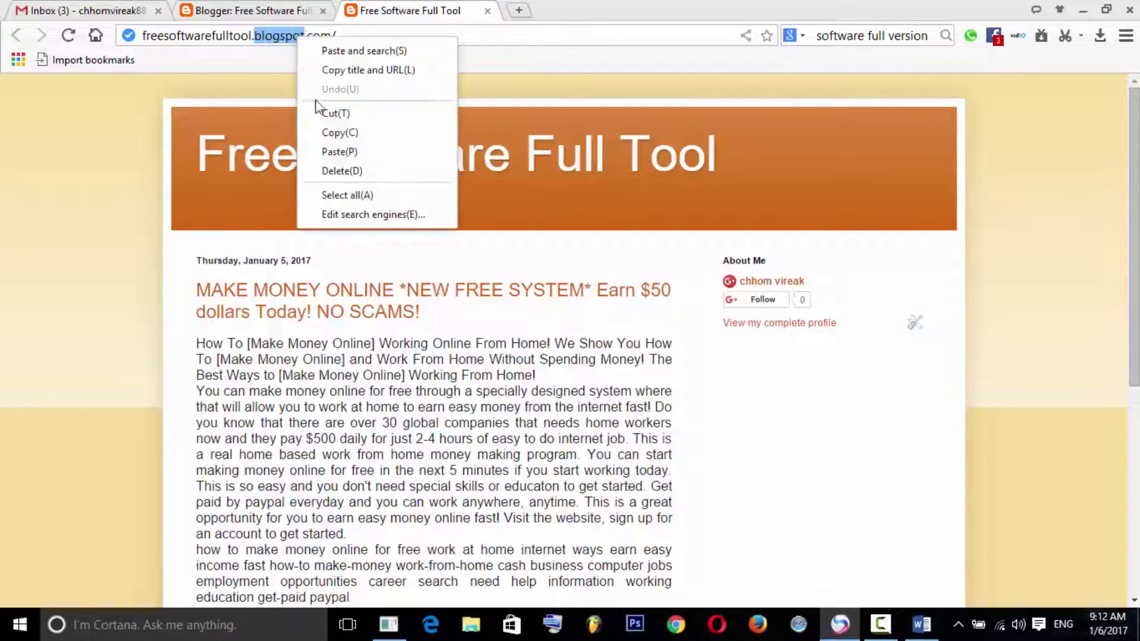
pyautogui.click(314, 129)
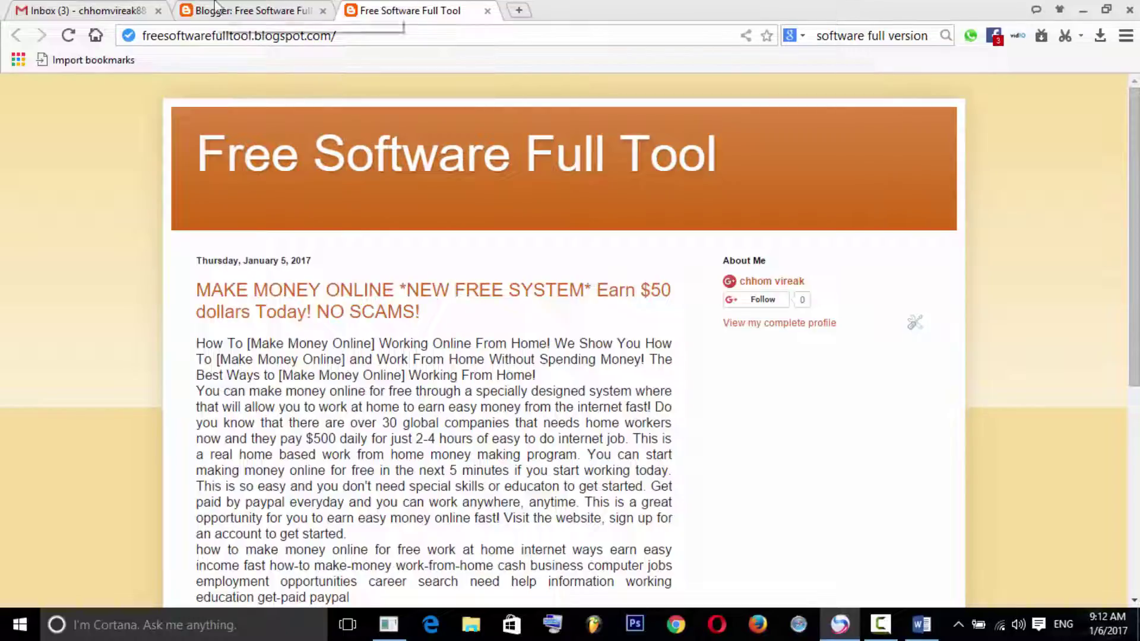
pyautogui.click(870, 37)
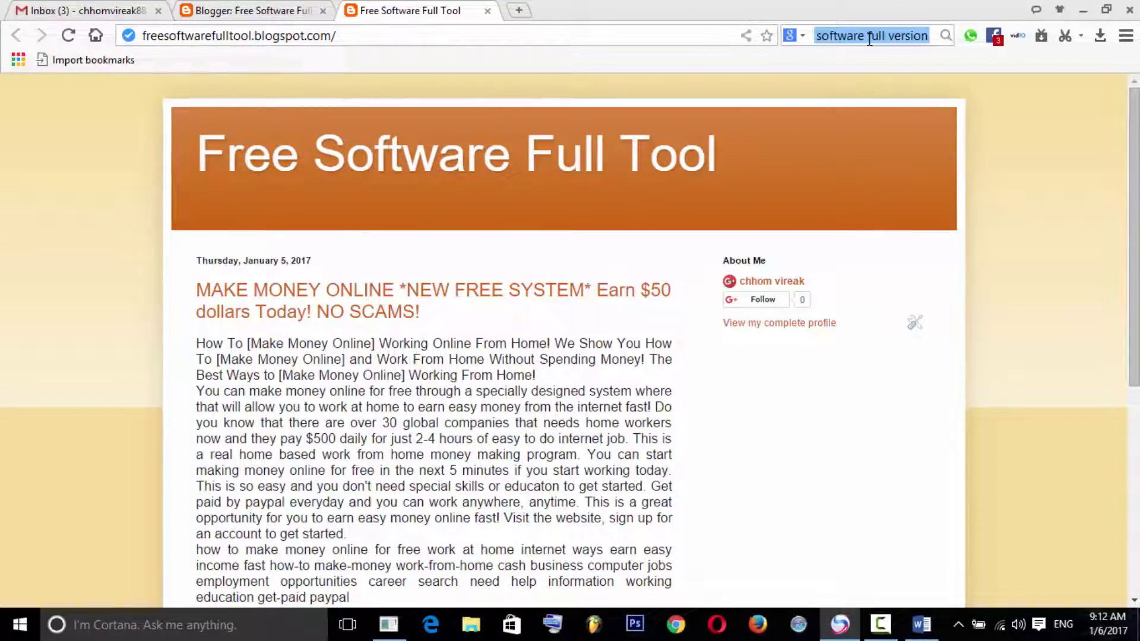
pyautogui.press('BackSpace')
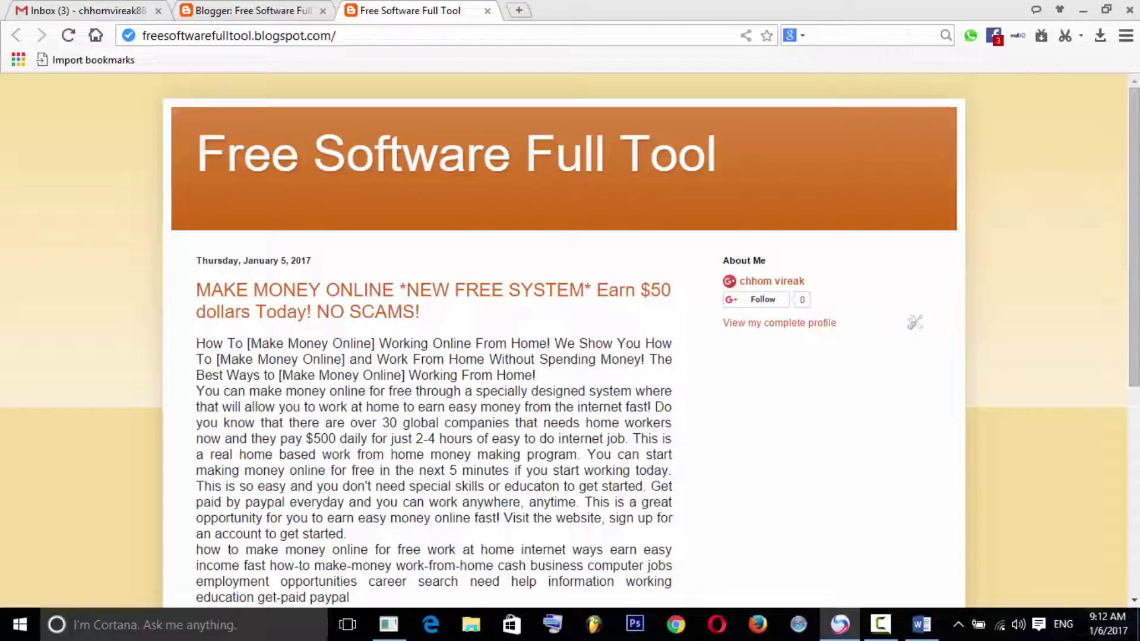
pyautogui.write('blogspot')
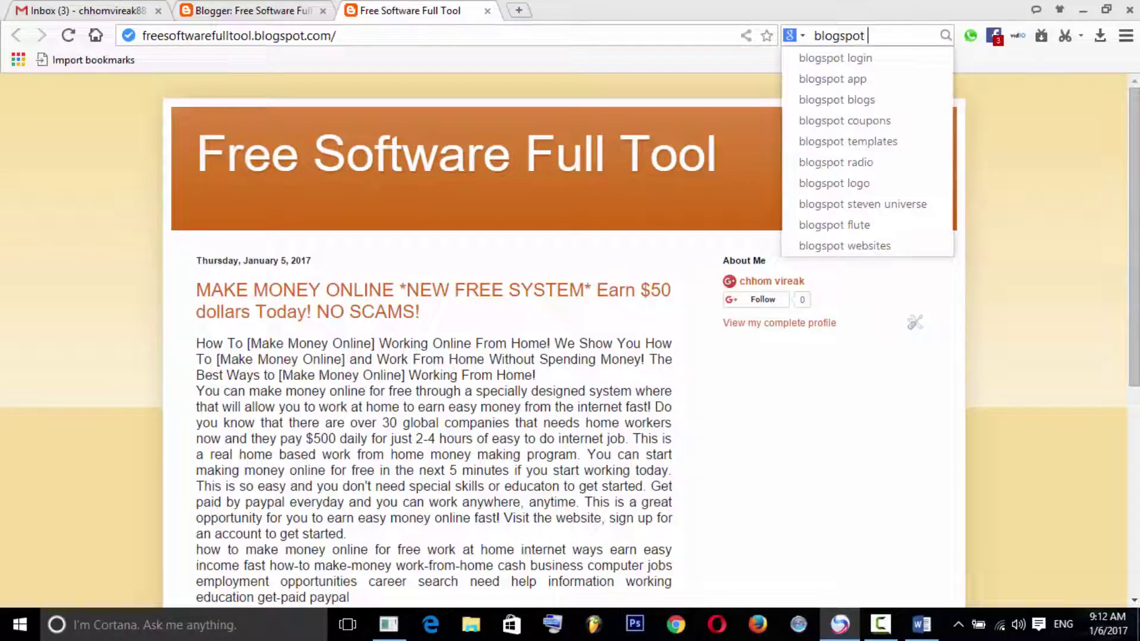
pyautogui.click(900, 142)
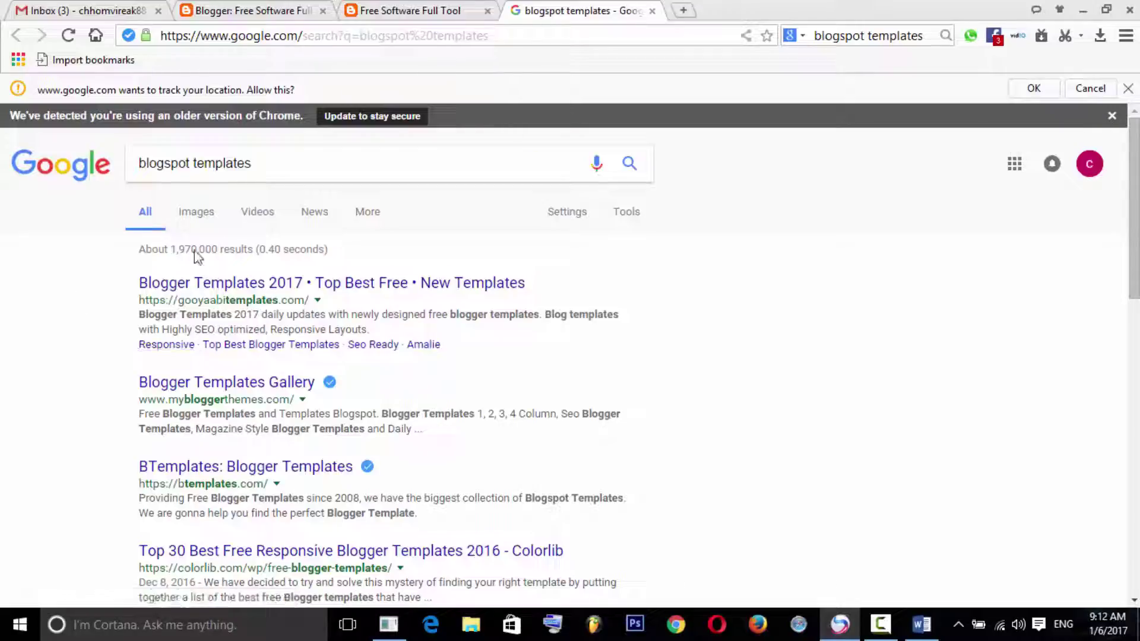
# - Refine the Google search to "blogspot templates free vintage"
pyautogui.click(247, 166)
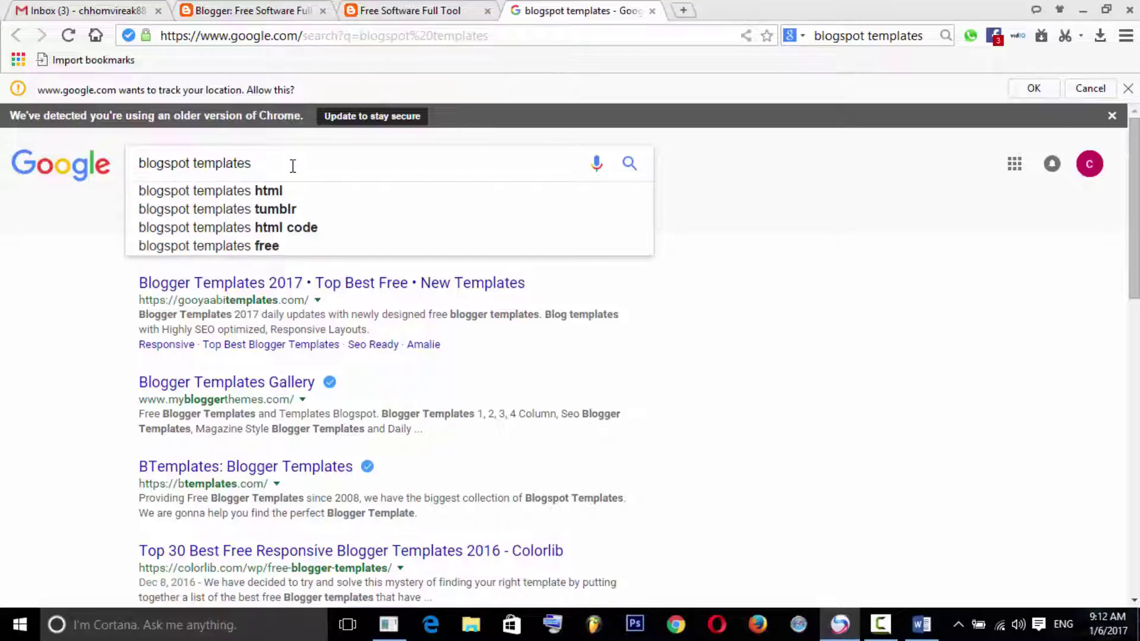
pyautogui.write('fre')
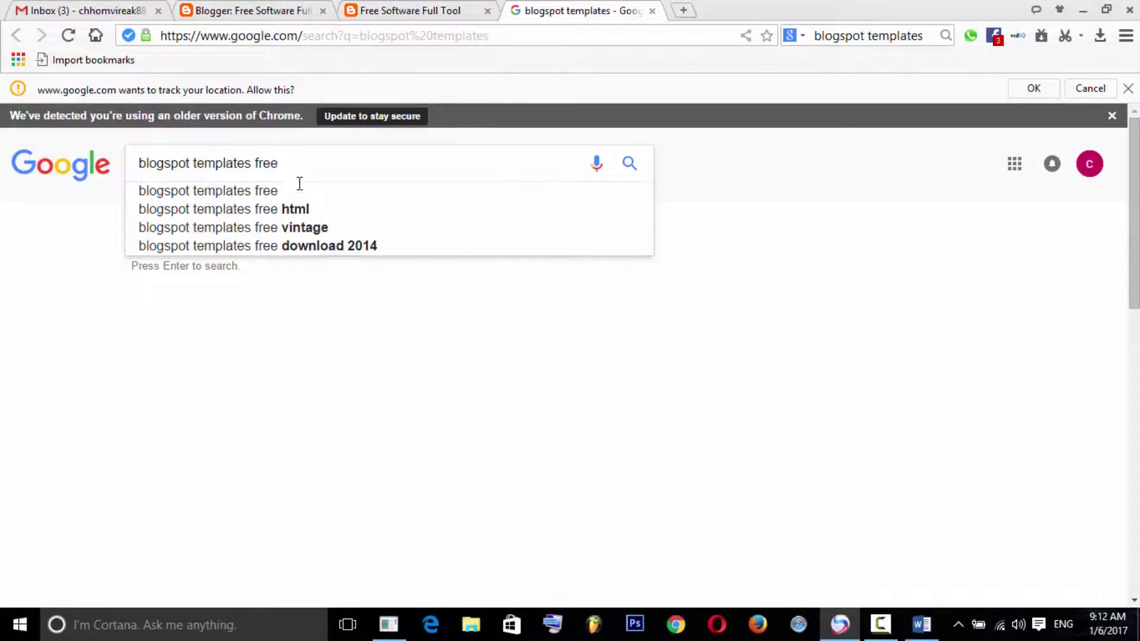
pyautogui.write('e')
pyautogui.click(304, 228)
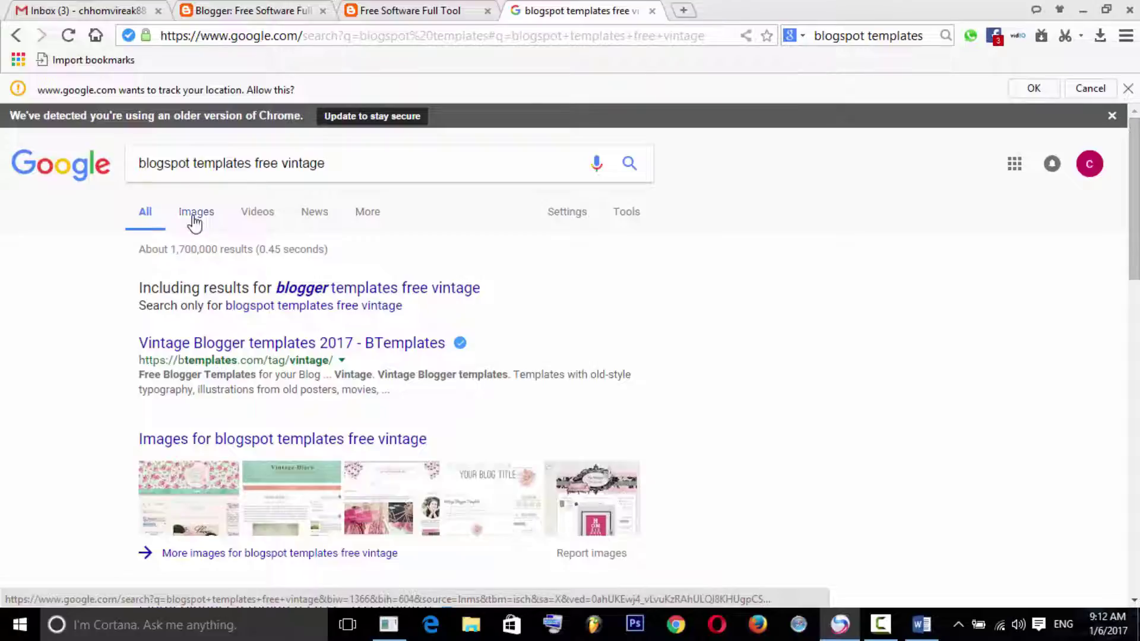
# - Show the image results for the vintage template search and browse the blog template designs
pyautogui.click(194, 223)
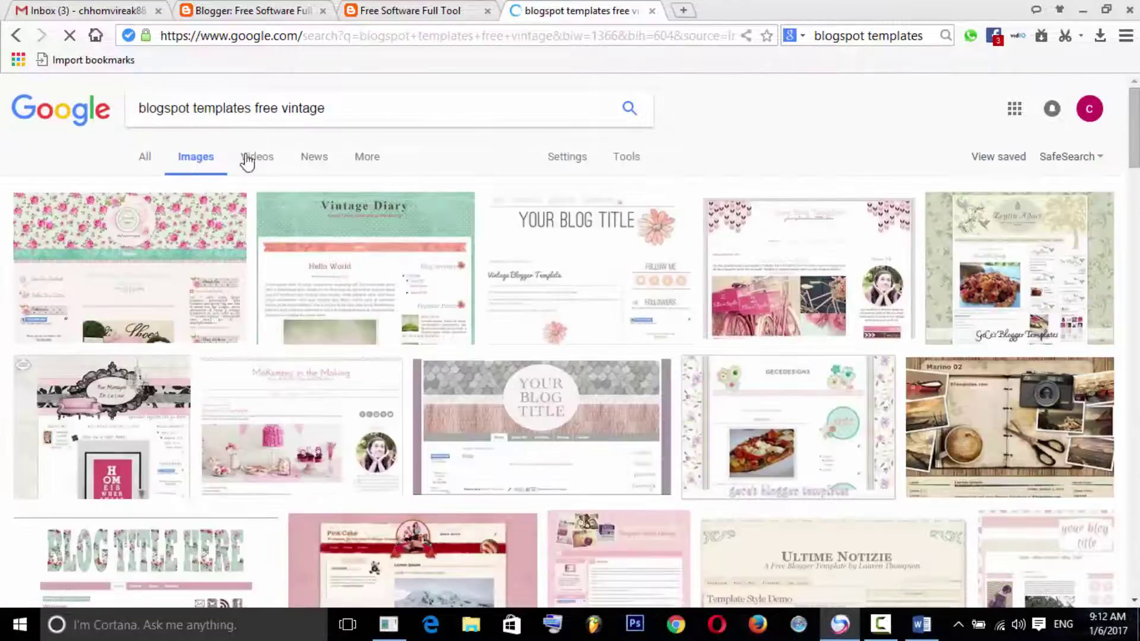
pyautogui.scroll(-3, 297, 366)
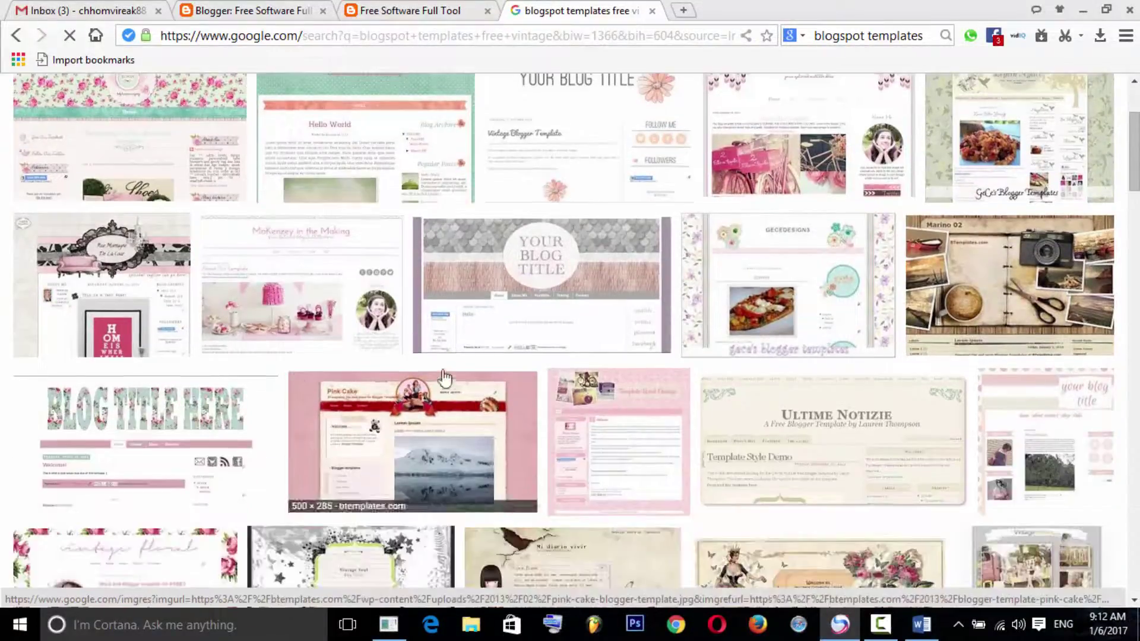
pyautogui.scroll(-4, 491, 423)
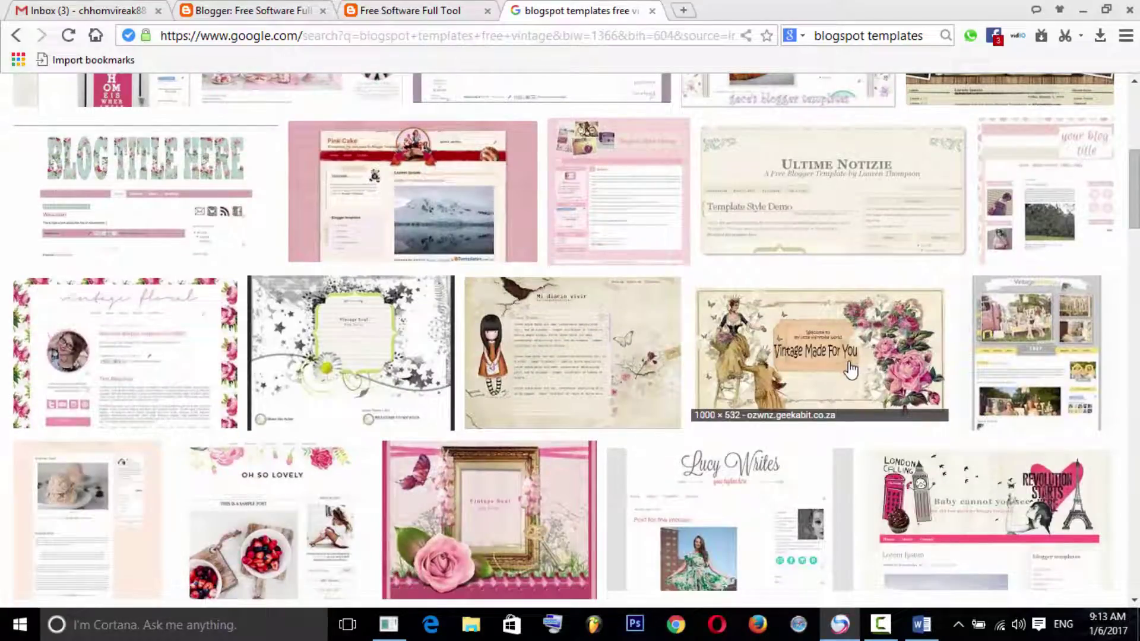
pyautogui.scroll(-10, 835, 377)
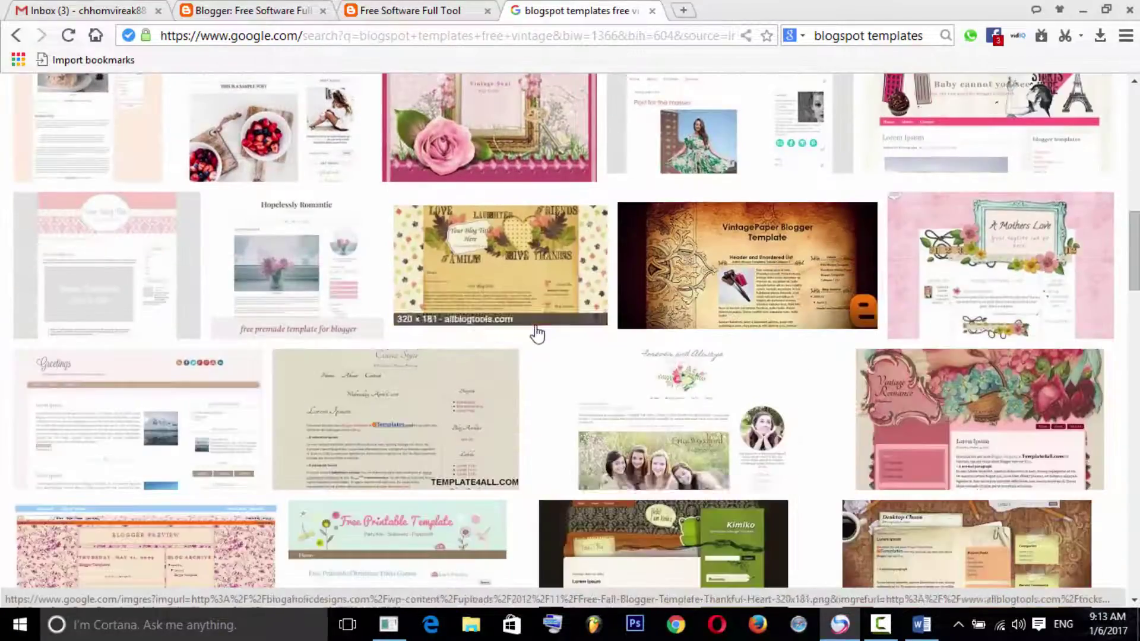
pyautogui.scroll(-10, 475, 383)
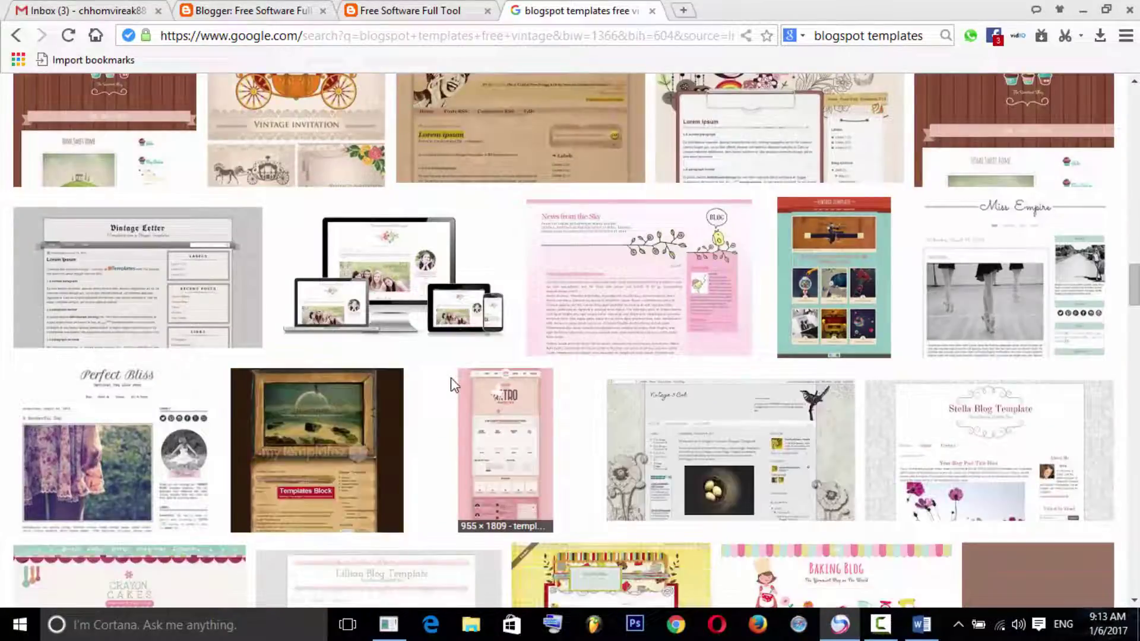